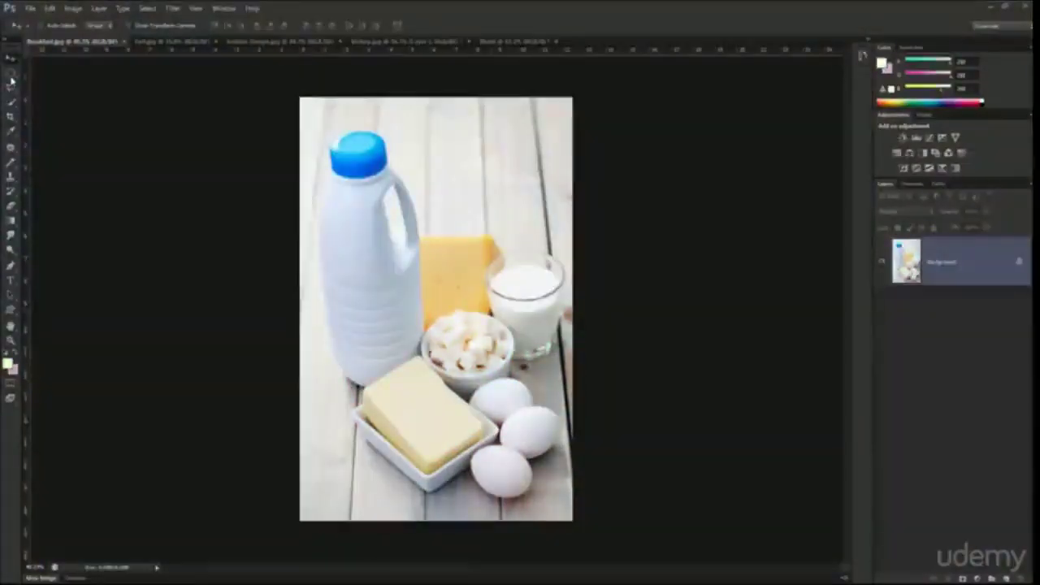
left_click(11, 75)
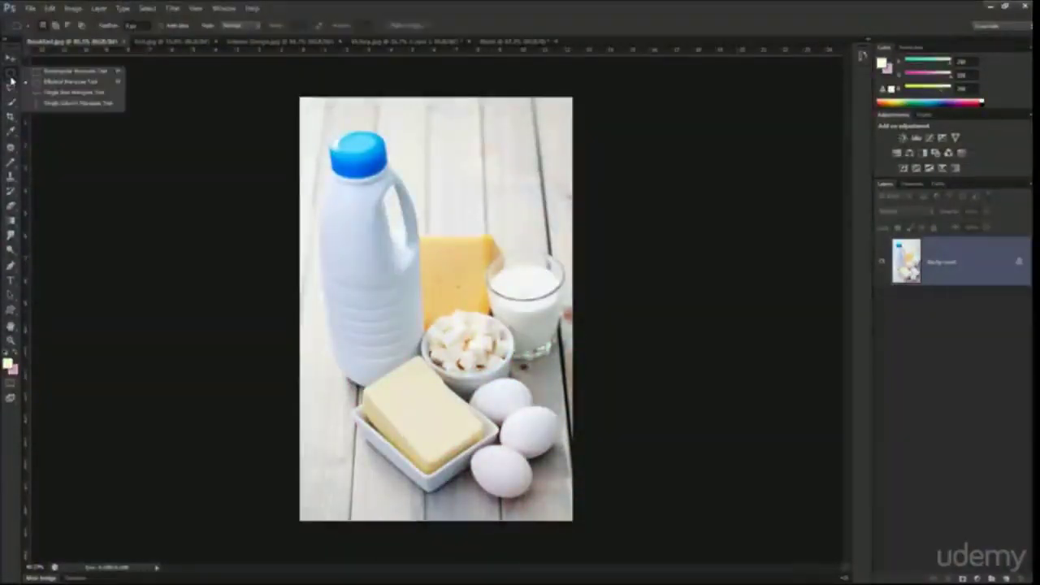
left_click(9, 92)
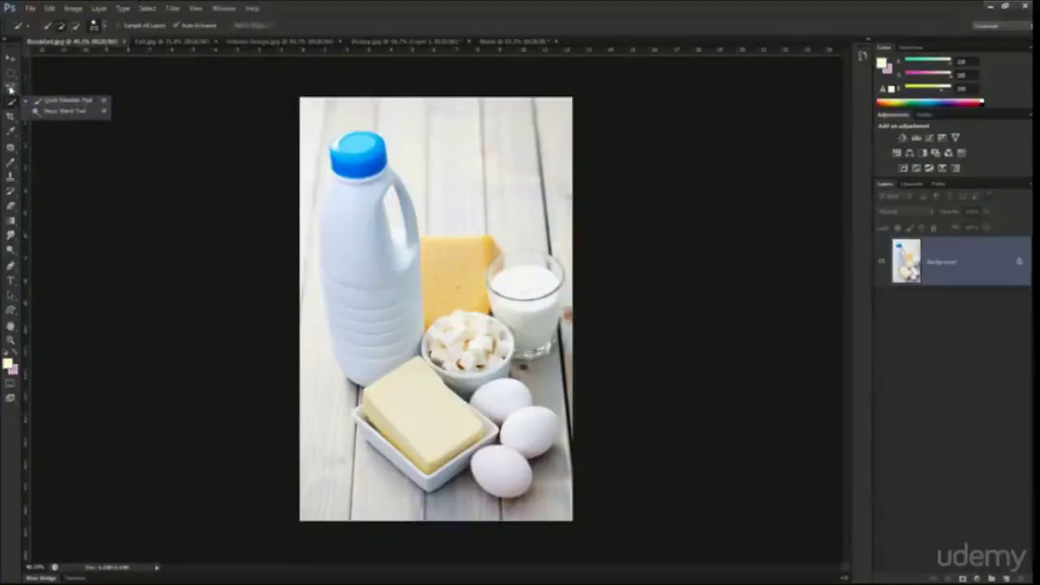
left_click(11, 102)
left_click(10, 73)
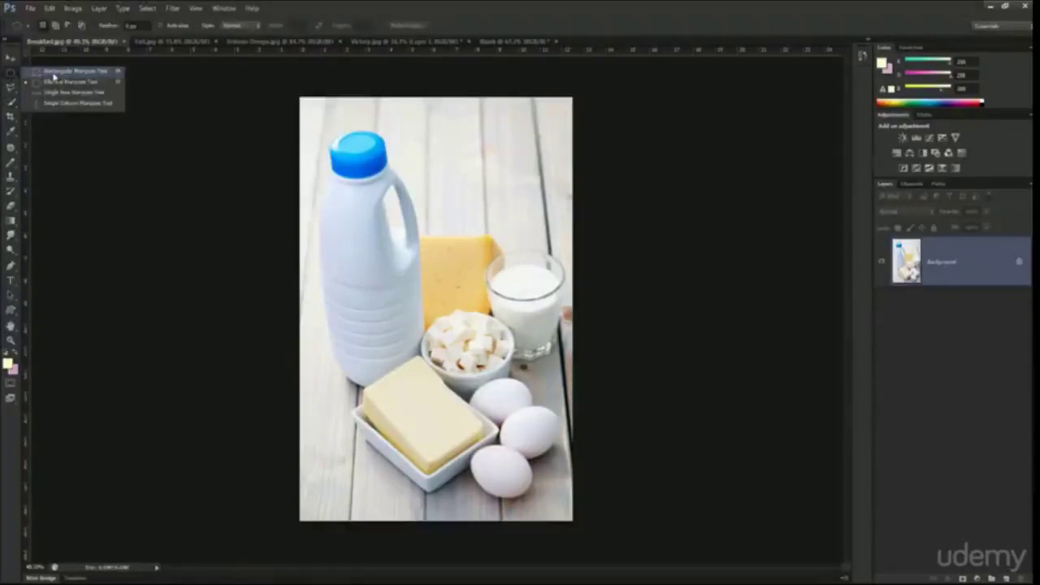
Step: In the Interior Design image, select the textured wall panel above the sofa with the Rectangular Marquee tool
left_click(53, 73)
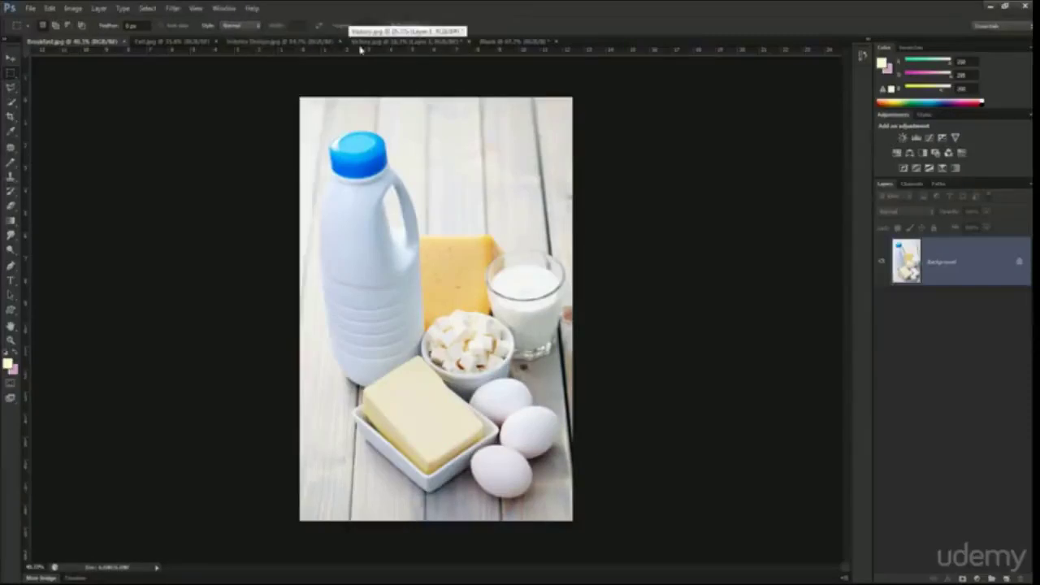
left_click(505, 42)
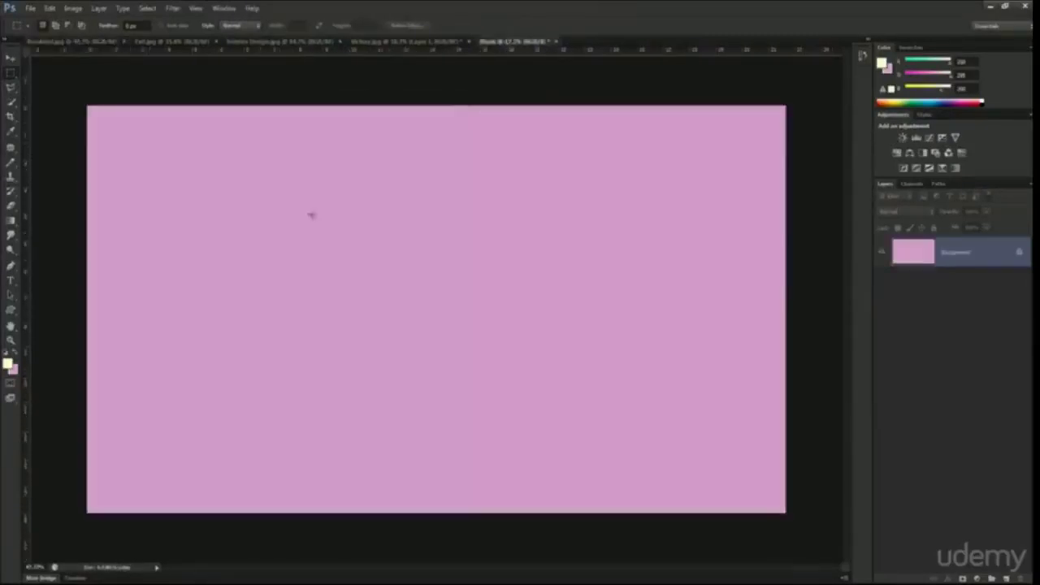
left_click(268, 41)
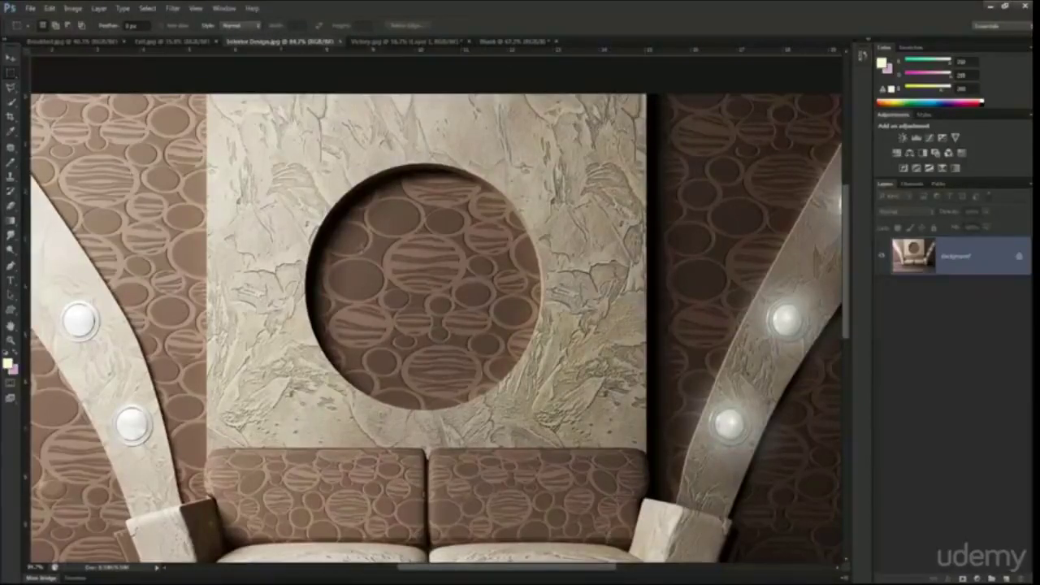
left_click_drag(320, 225, 343, 198)
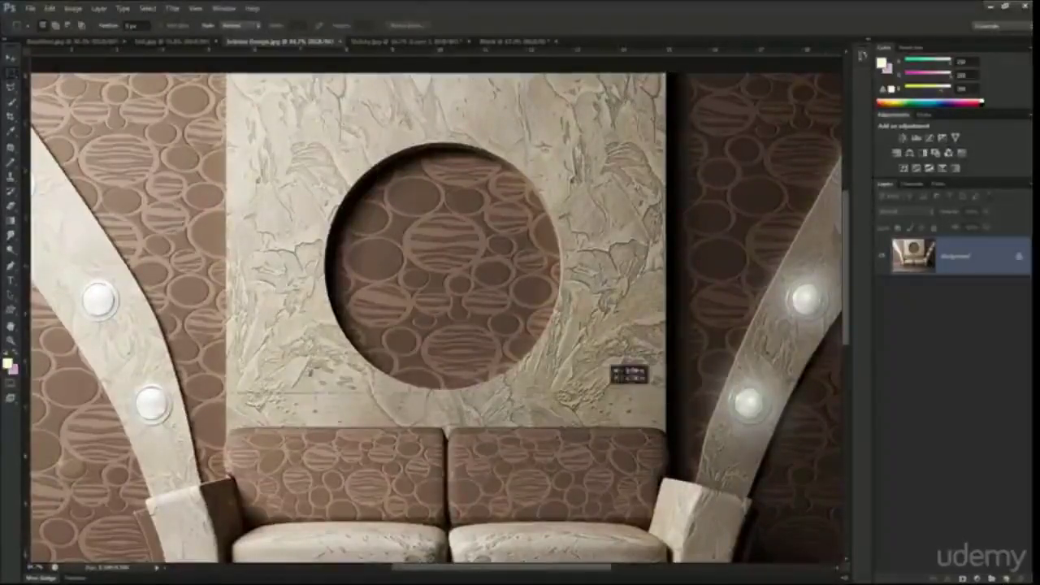
left_click_drag(599, 392, 671, 428)
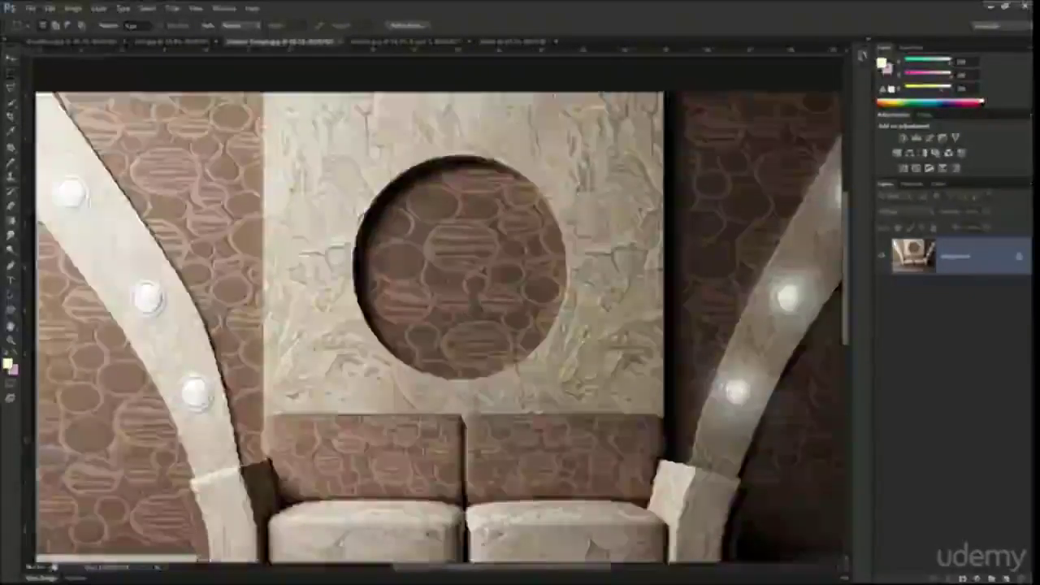
Step: Make a rectangular selection of the lower part of the room image across its full width, and clear it
key("ctrl+0")
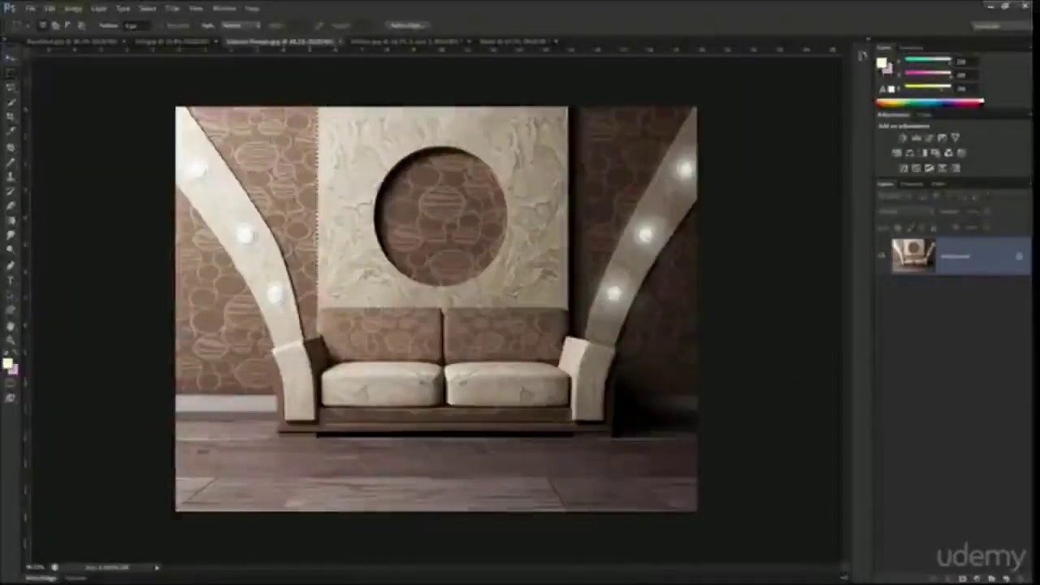
key("ctrl+shift+i")
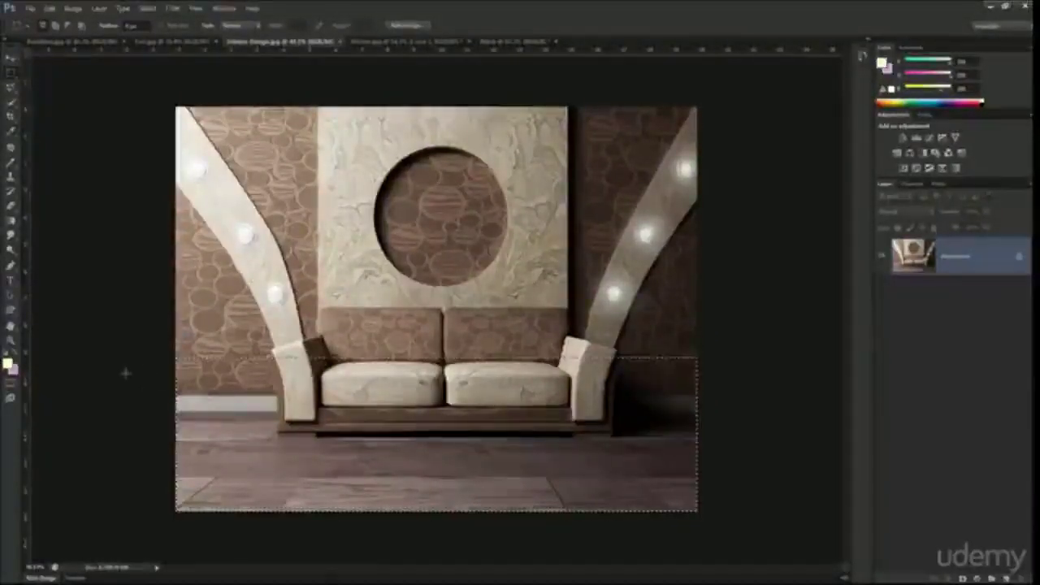
left_click_drag(10, 86, 66, 107)
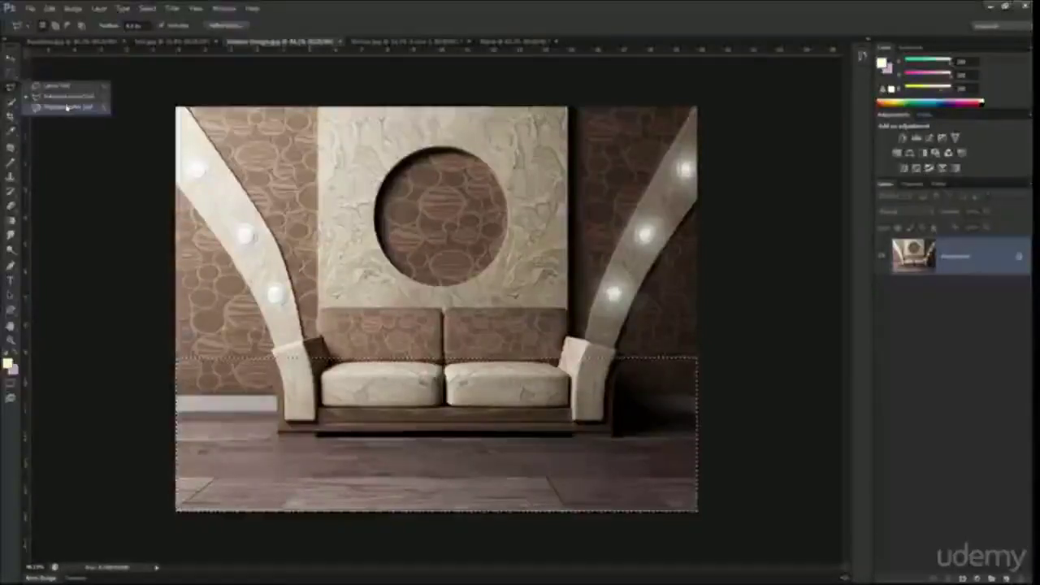
left_click(13, 72)
key("ctrl+d")
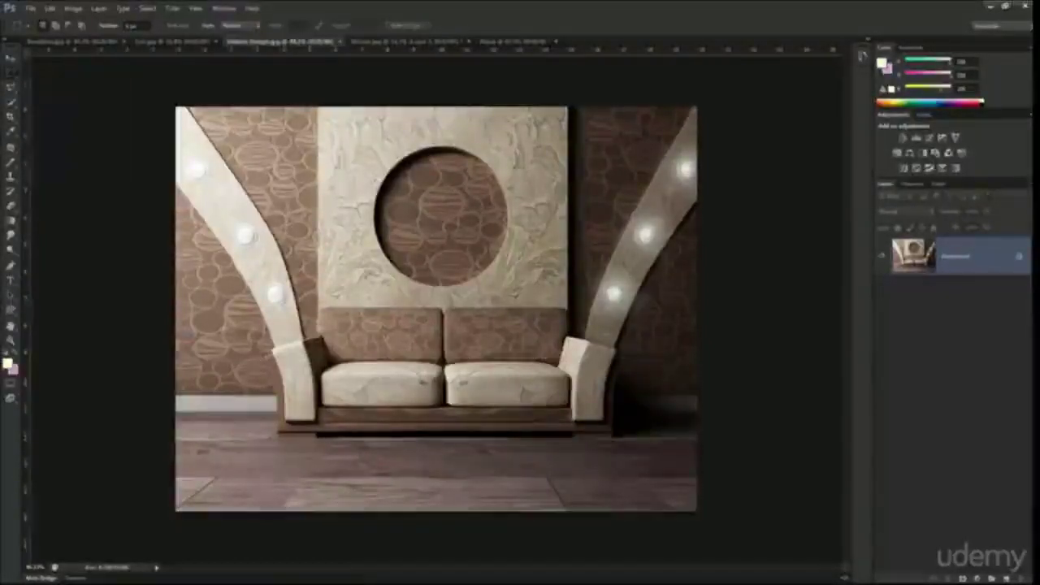
Step: Try to select the round wall recess above the sofa with the Elliptical Marquee tool
scroll(405, 215, "up", 5)
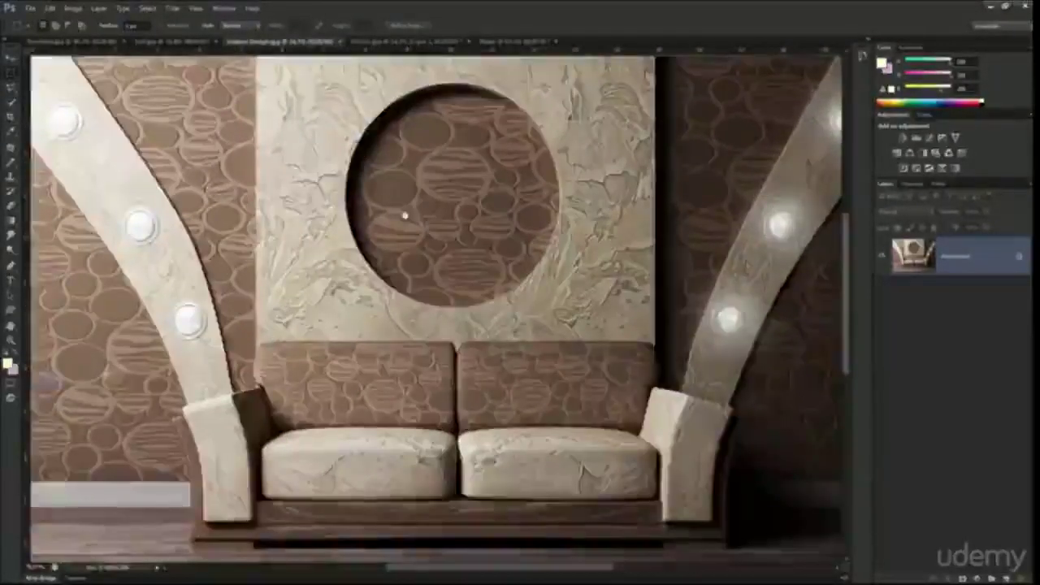
scroll(404, 215, "up", 3)
left_click(11, 72)
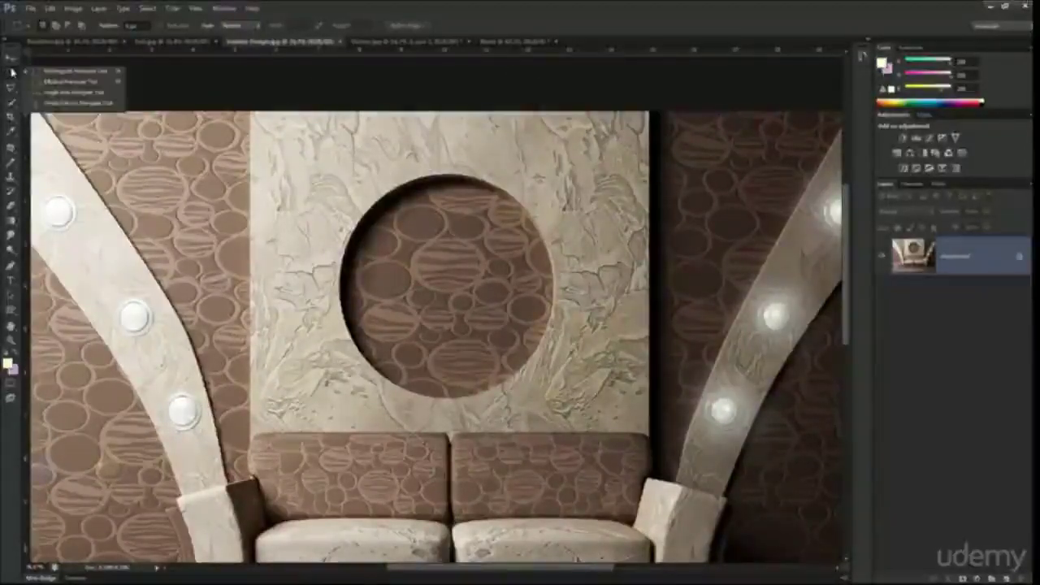
left_click(66, 82)
scroll(372, 177, "down", 6)
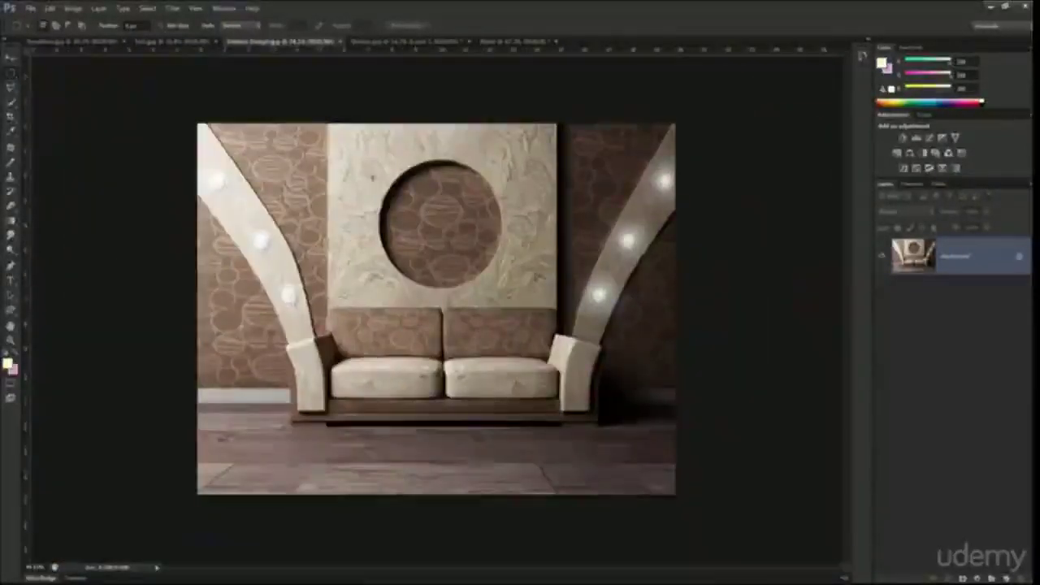
scroll(452, 192, "up", 2)
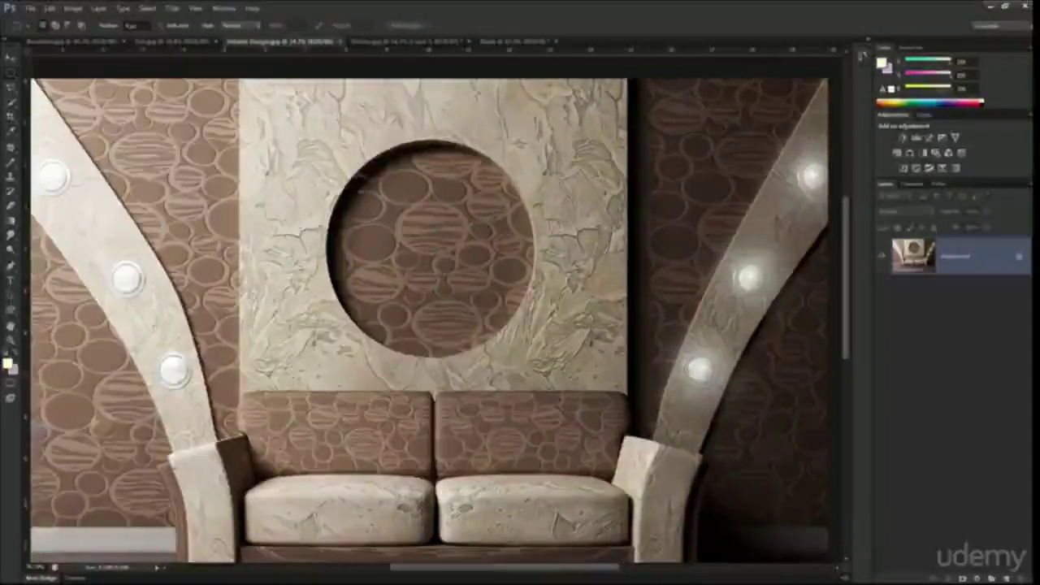
key("shift+m")
left_click_drag(327, 139, 540, 333)
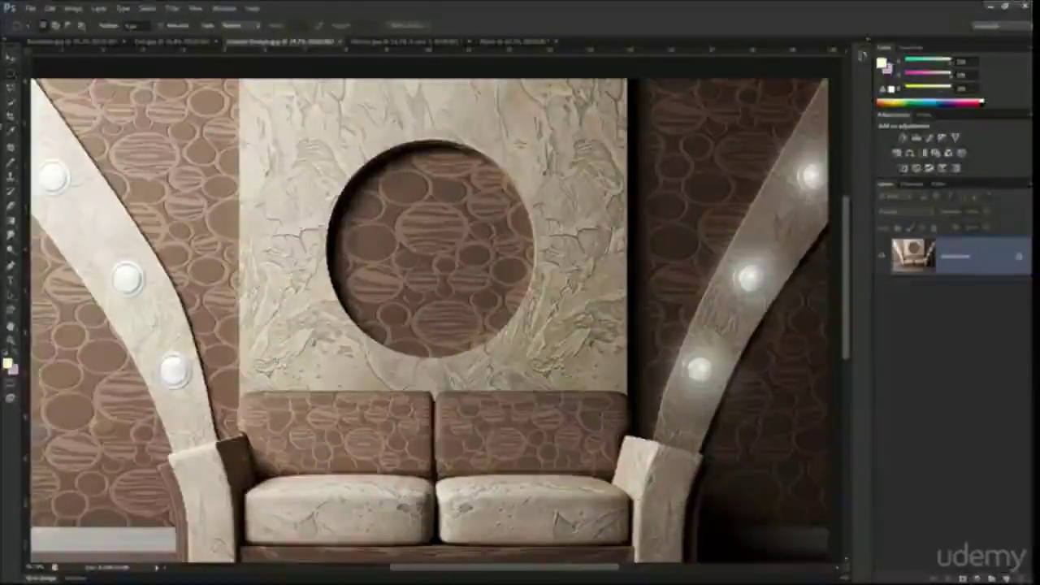
Step: In the Blank document, draw a large rectangular marquee selection on the pink canvas and deselect it
left_click(12, 75)
left_click(46, 73)
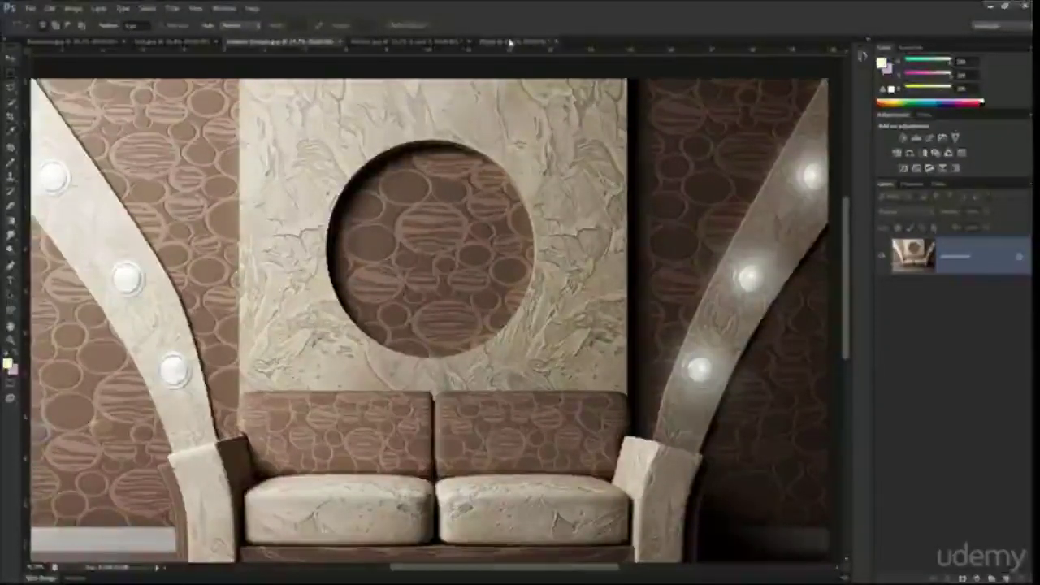
left_click(506, 41)
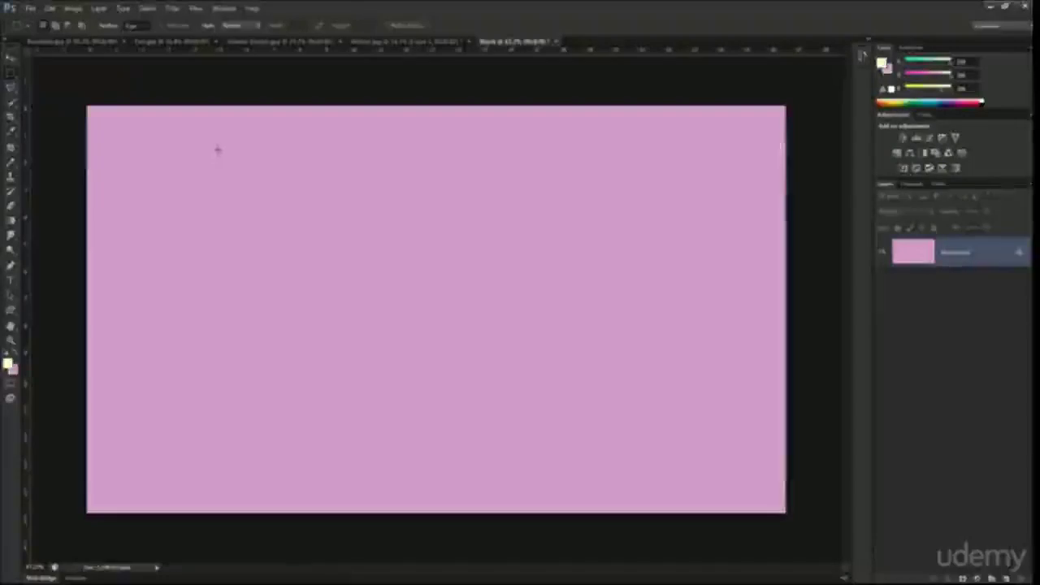
right_click(11, 72)
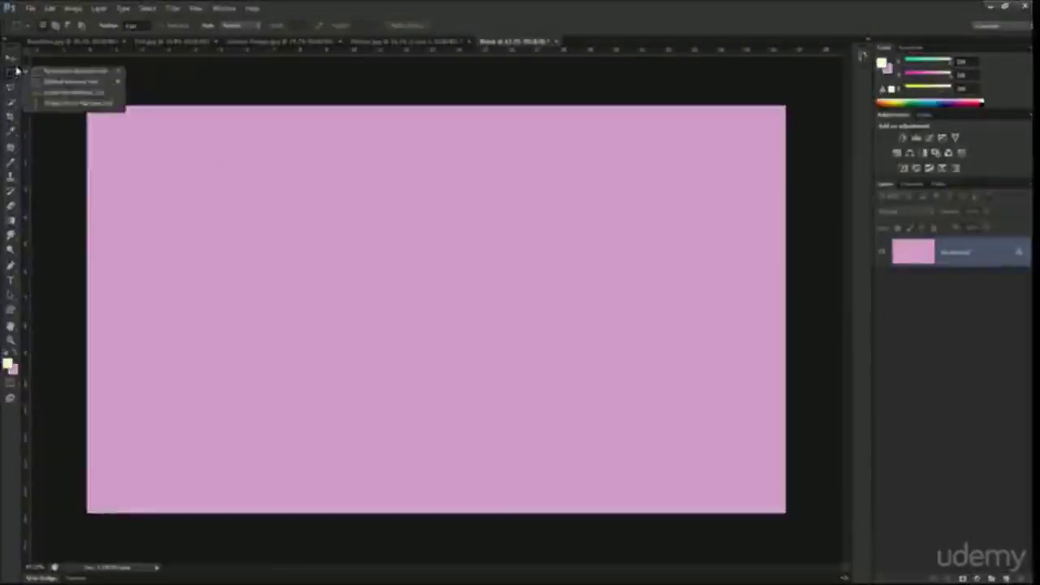
left_click(79, 82)
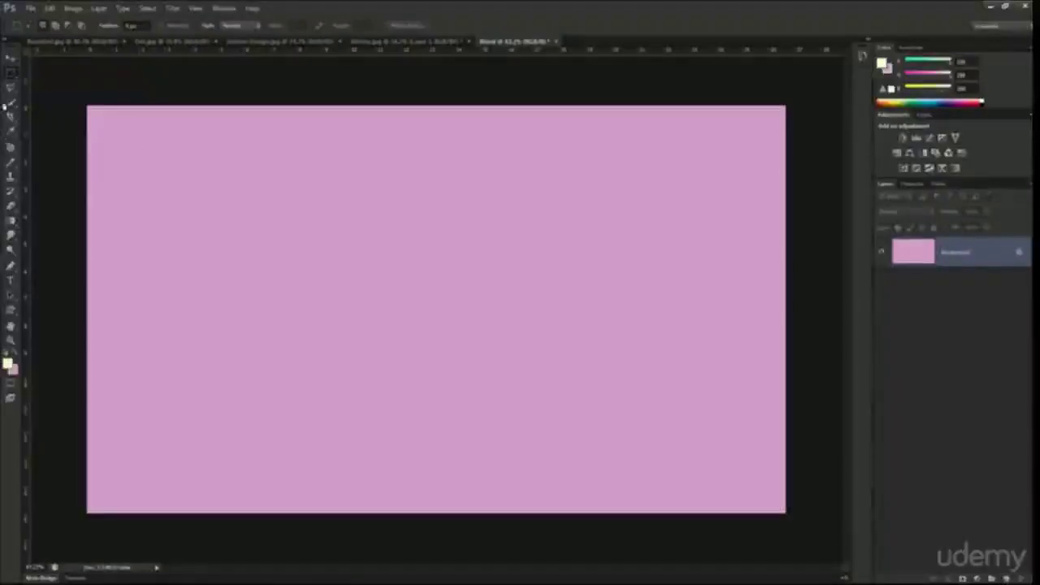
left_click_drag(157, 134, 515, 416)
left_click(307, 204)
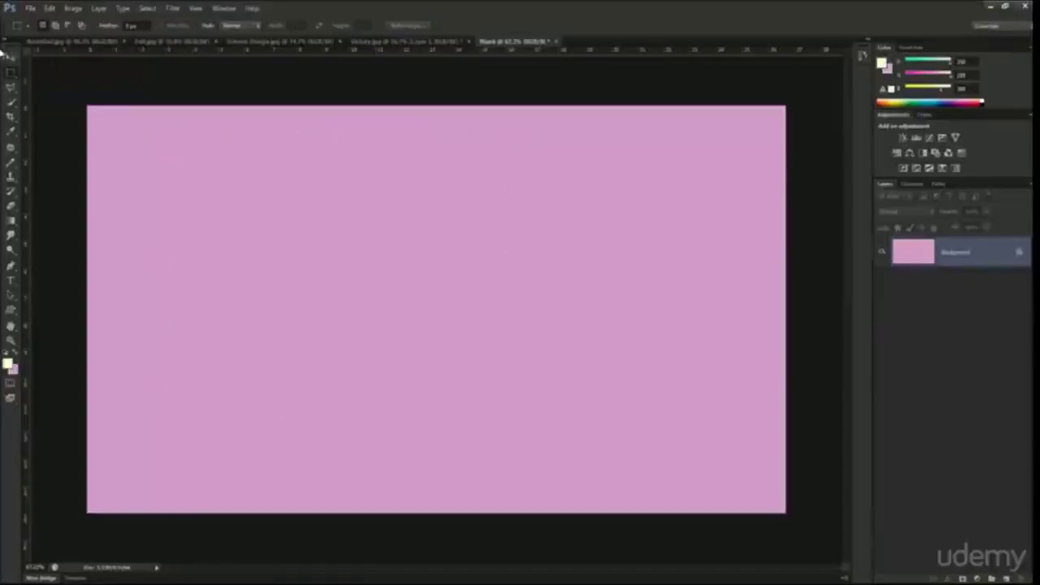
Step: Draw an elliptical marquee selection in the upper-left area of the pink canvas and deselect it
left_click_drag(11, 71, 49, 82)
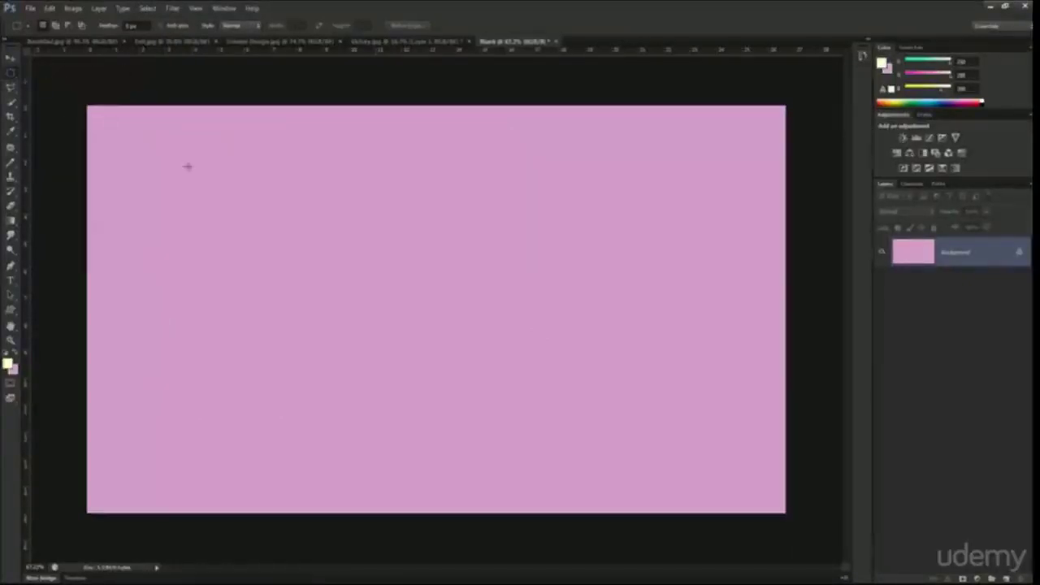
left_click_drag(153, 132, 448, 386)
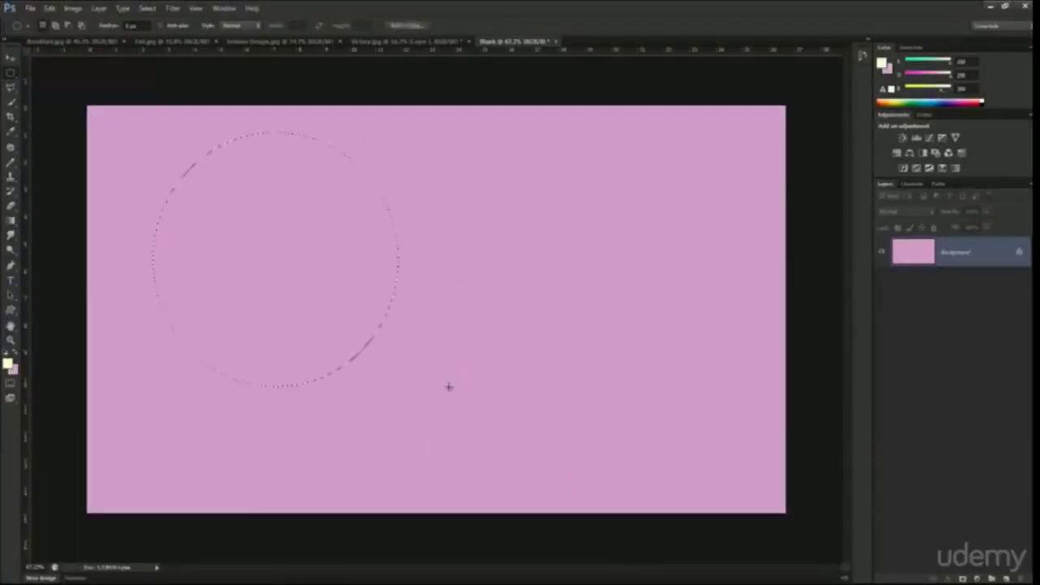
key("ctrl+d")
Step: In Victory.jpg, draw an elliptical selection about 17 in wide and 12 in high, centred around the standing figure
right_click(12, 76)
left_click(55, 84)
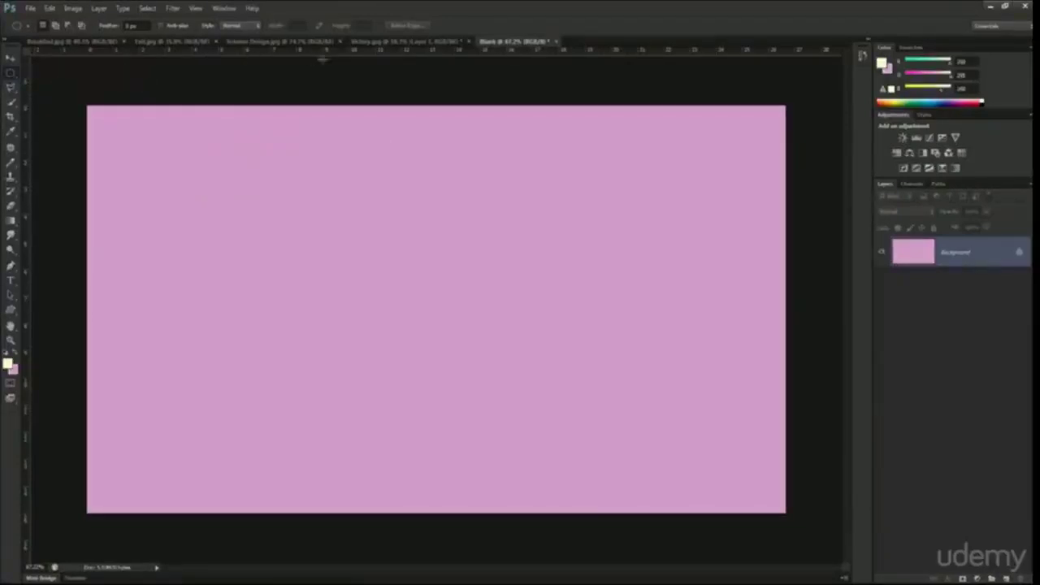
left_click(390, 41)
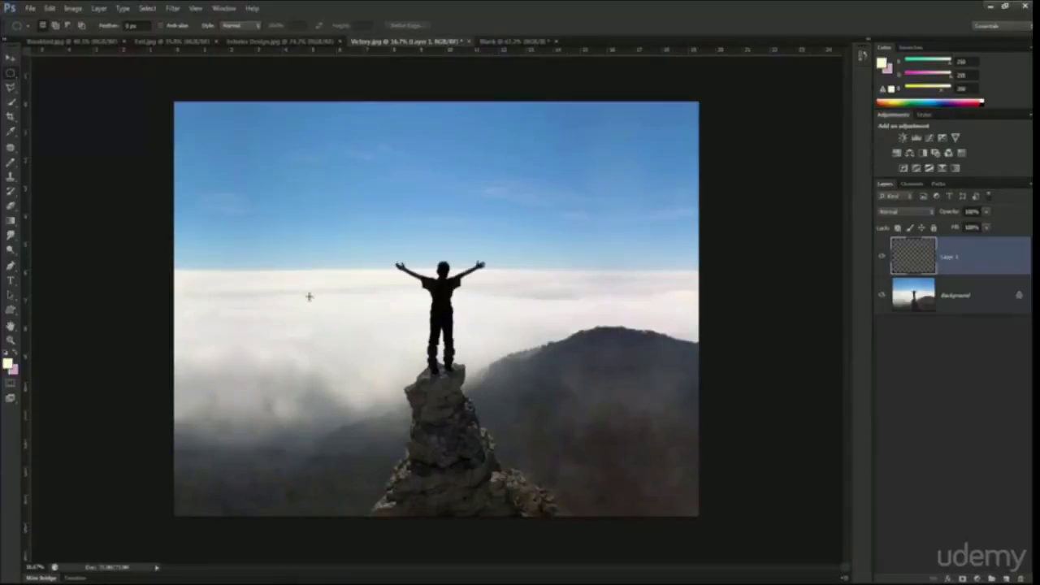
left_click_drag(208, 242, 671, 472)
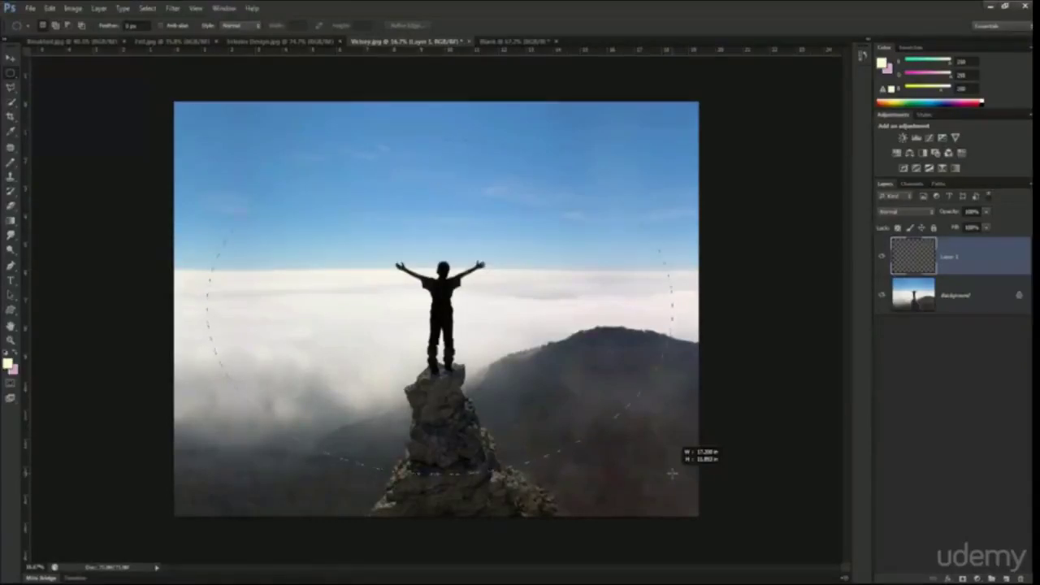
left_click_drag(672, 473, 672, 473)
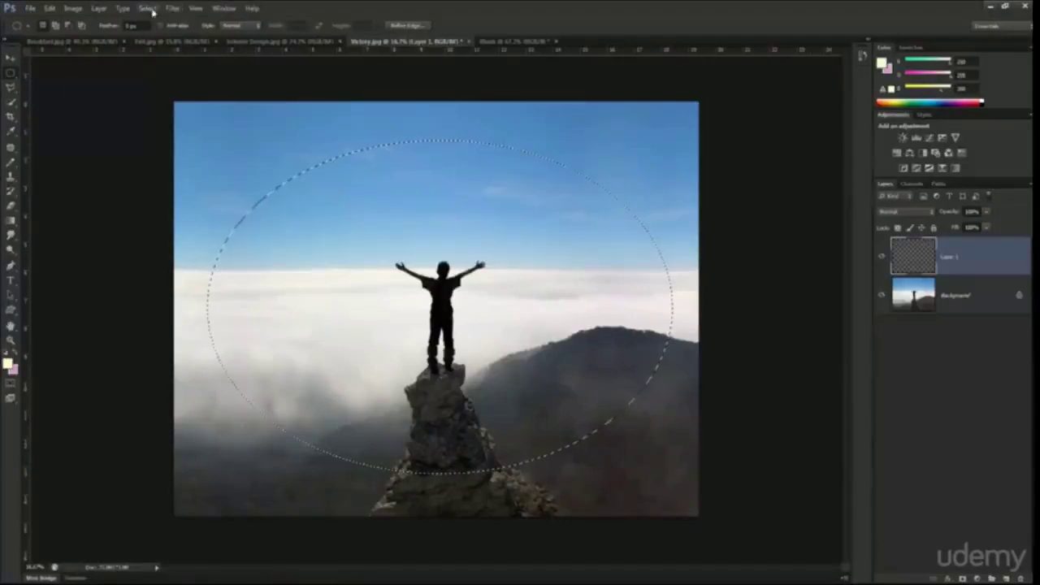
Step: Invert the elliptical selection and reset the foreground and background colours to default black and white
left_click(149, 9)
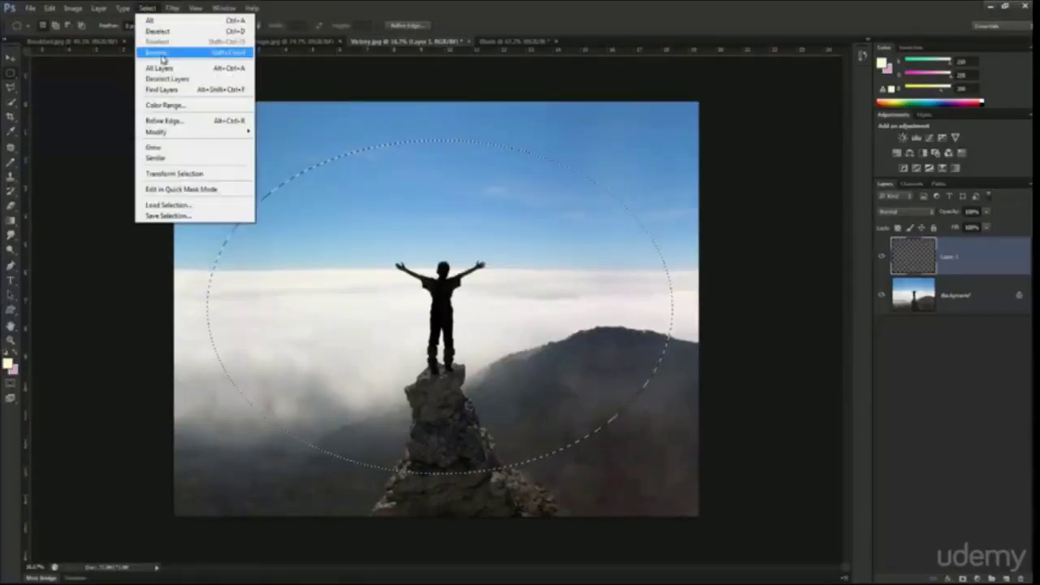
left_click(228, 54)
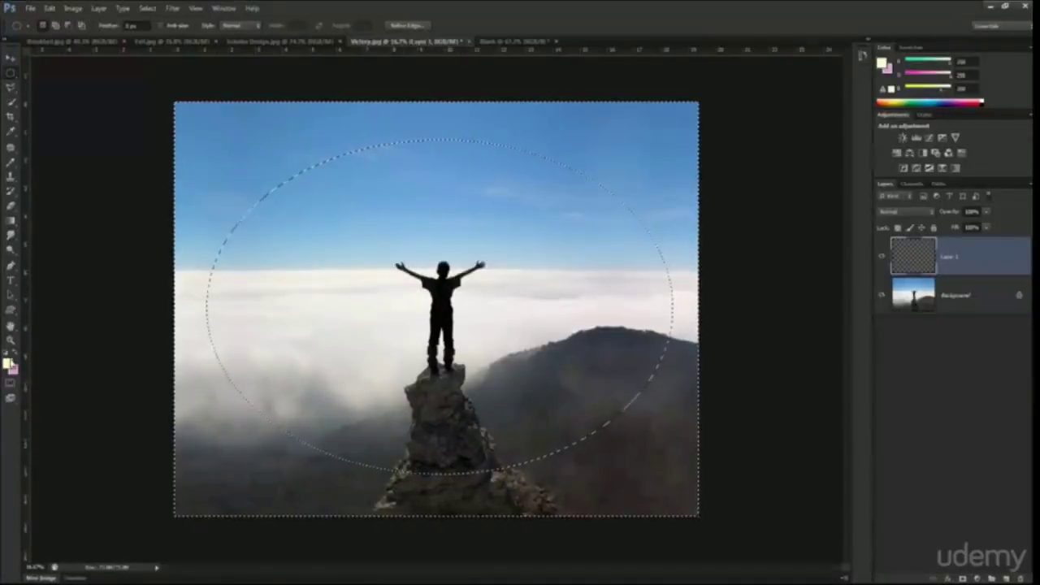
left_click(7, 355)
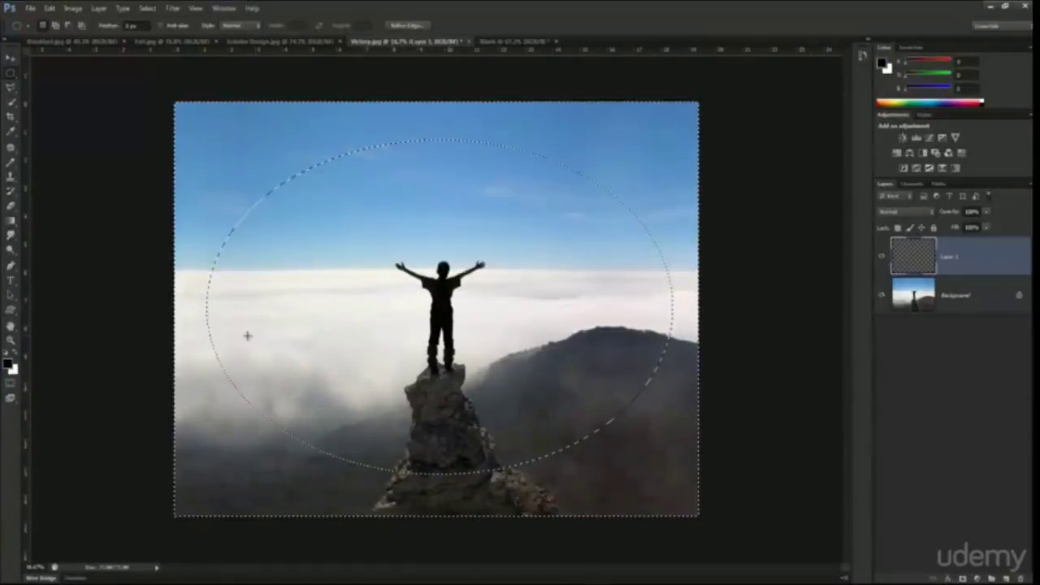
Step: Fill the area outside the ellipse with the foreground colour and undo the fill
key("alt+BackSpace")
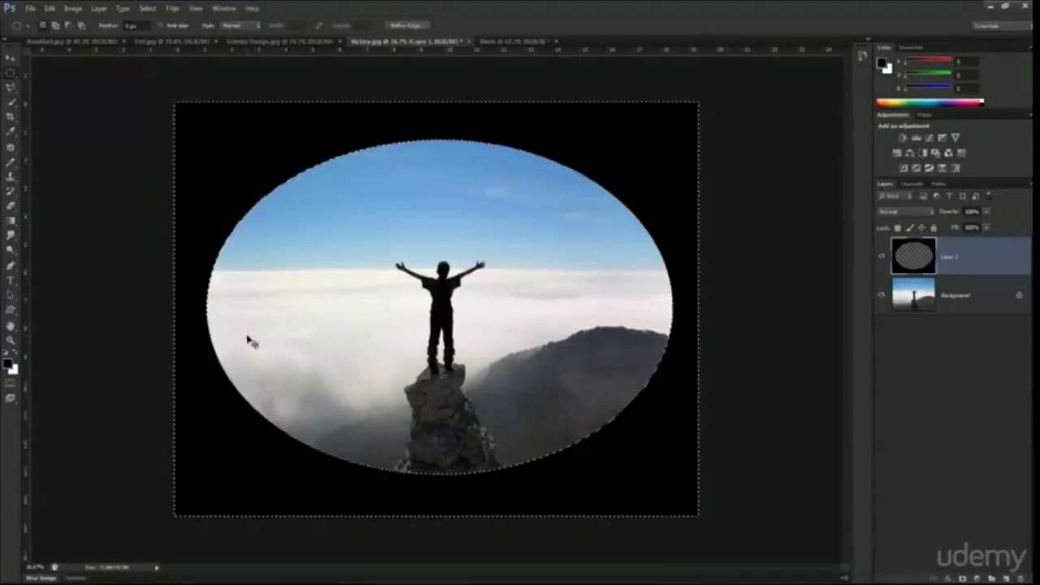
key("ctrl+z")
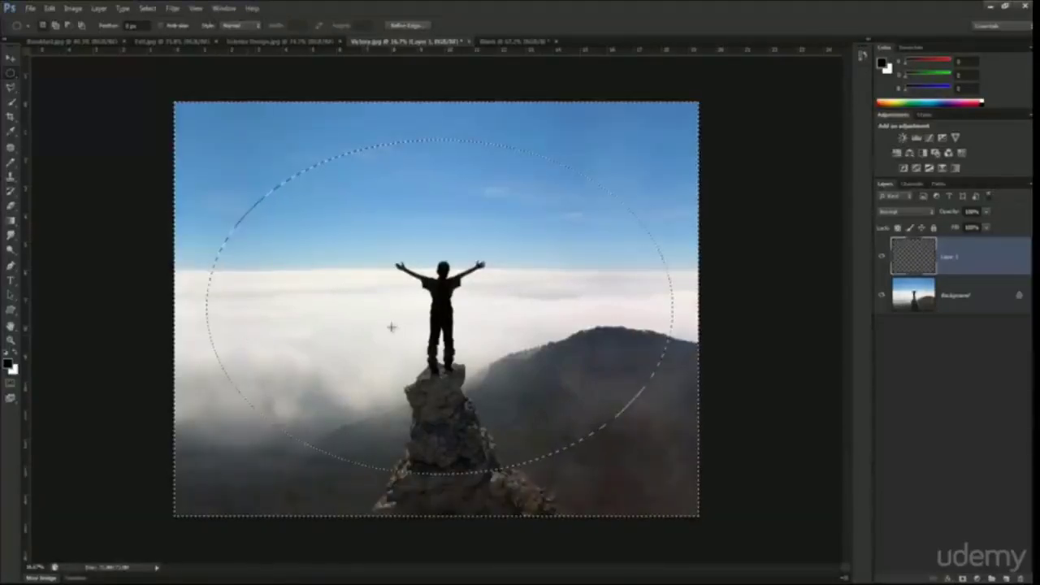
Step: Use the Fill command to fill the inverted selection on the upper layer with Black in Normal mode
left_click(50, 8)
left_click(69, 166)
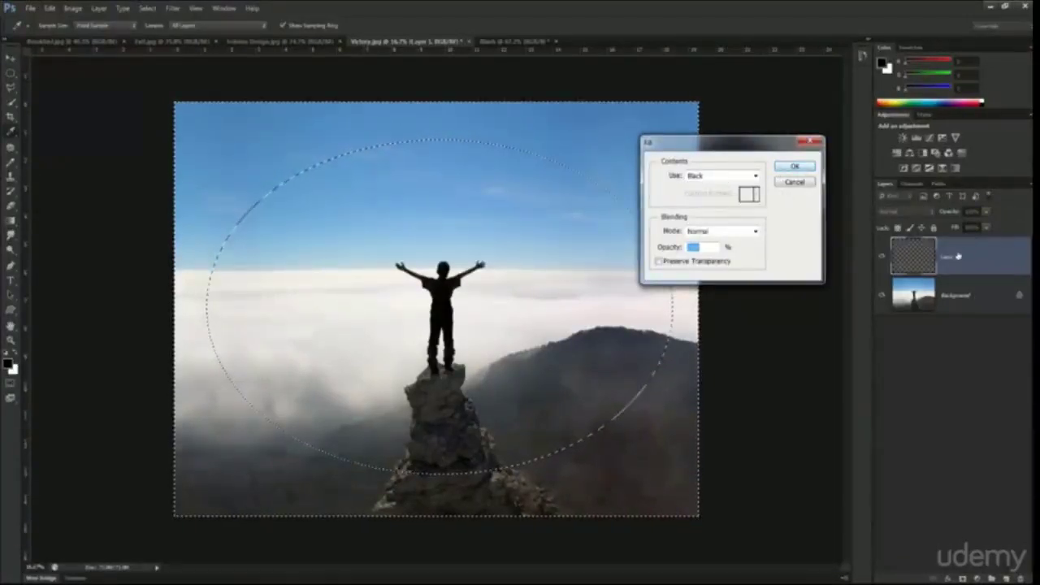
left_click(794, 165)
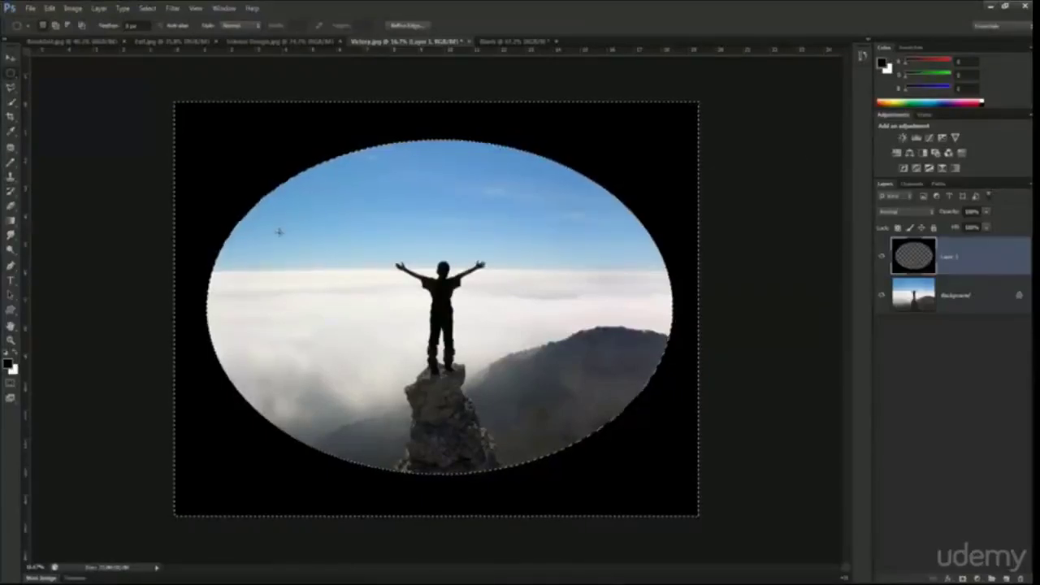
Step: Deselect the area and apply a Gaussian Blur with a radius of 300 pixels to the black frame layer
key("ctrl+d")
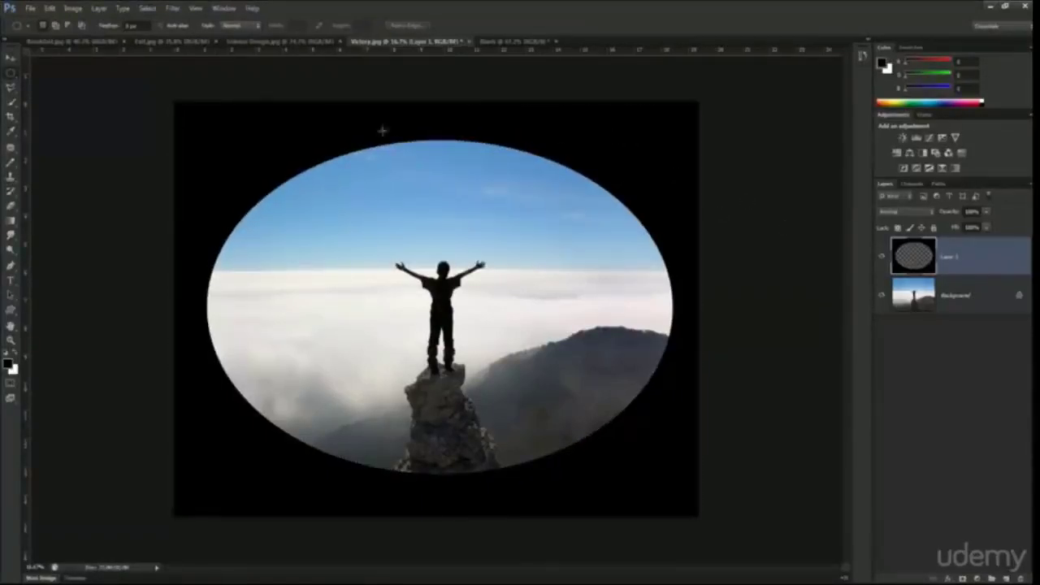
left_click(173, 10)
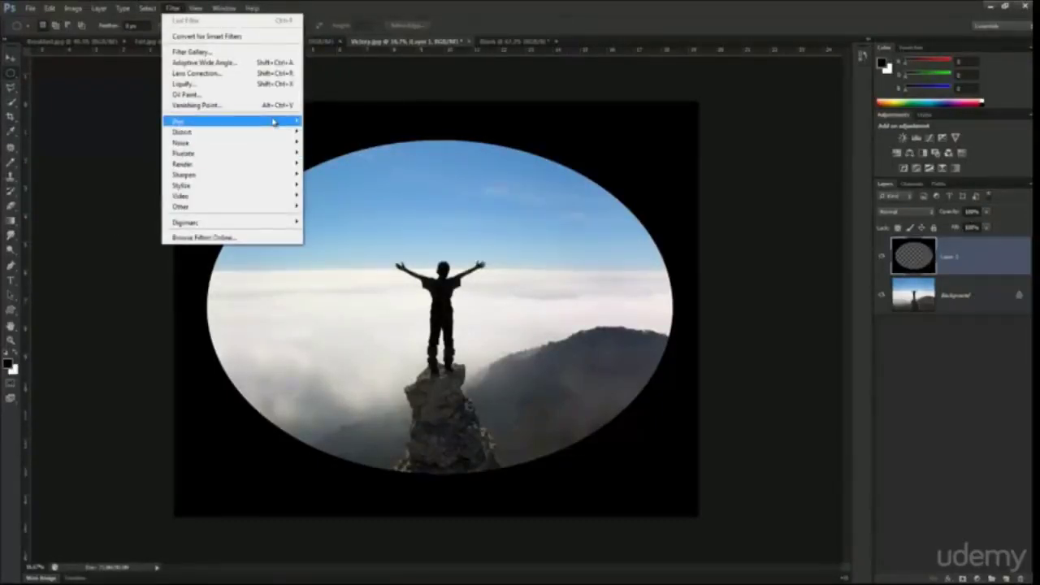
mouse_move(271, 120)
left_click(338, 200)
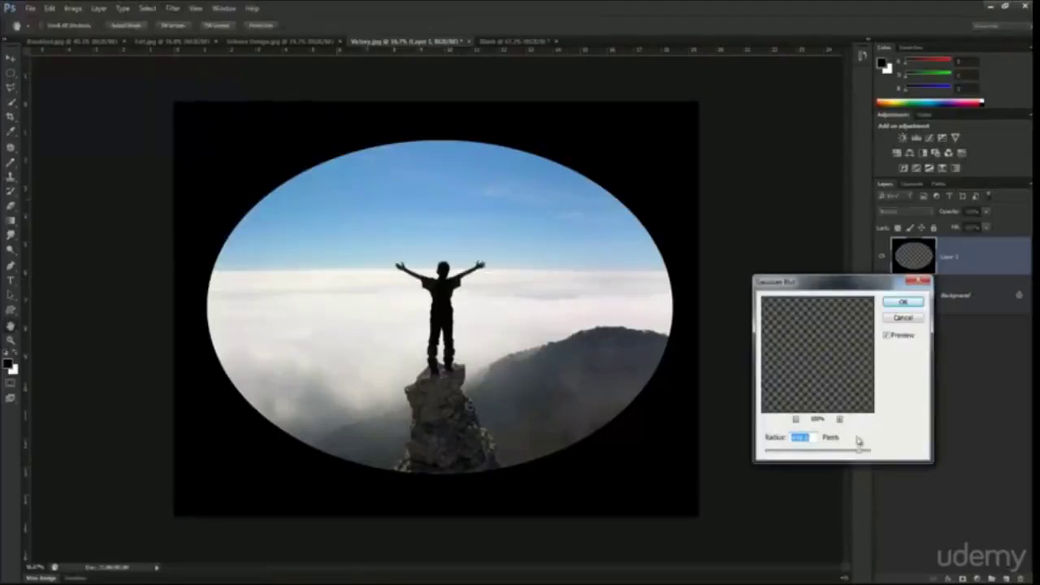
left_click_drag(812, 437, 806, 437)
type("300")
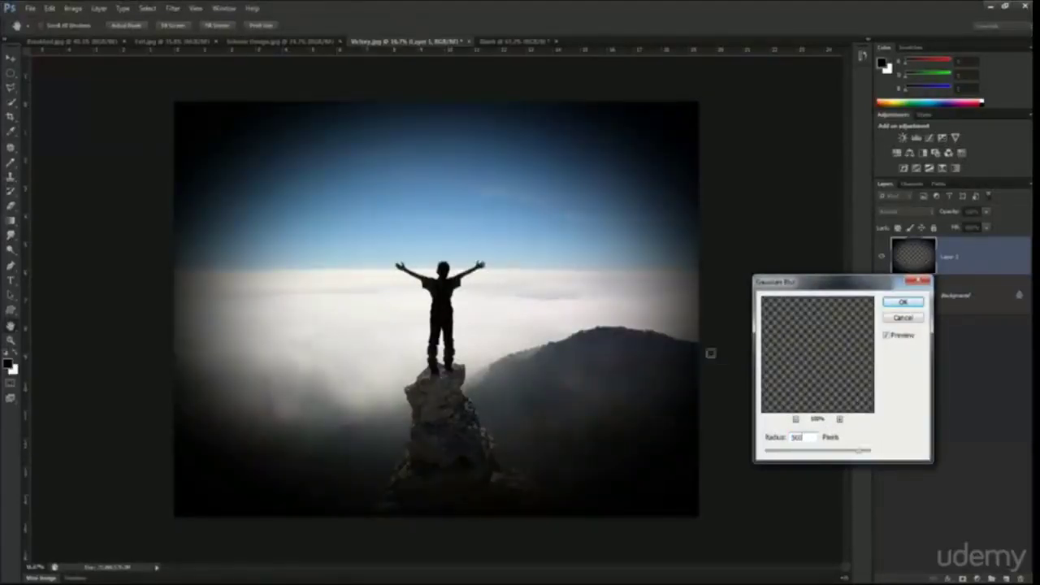
left_click(903, 302)
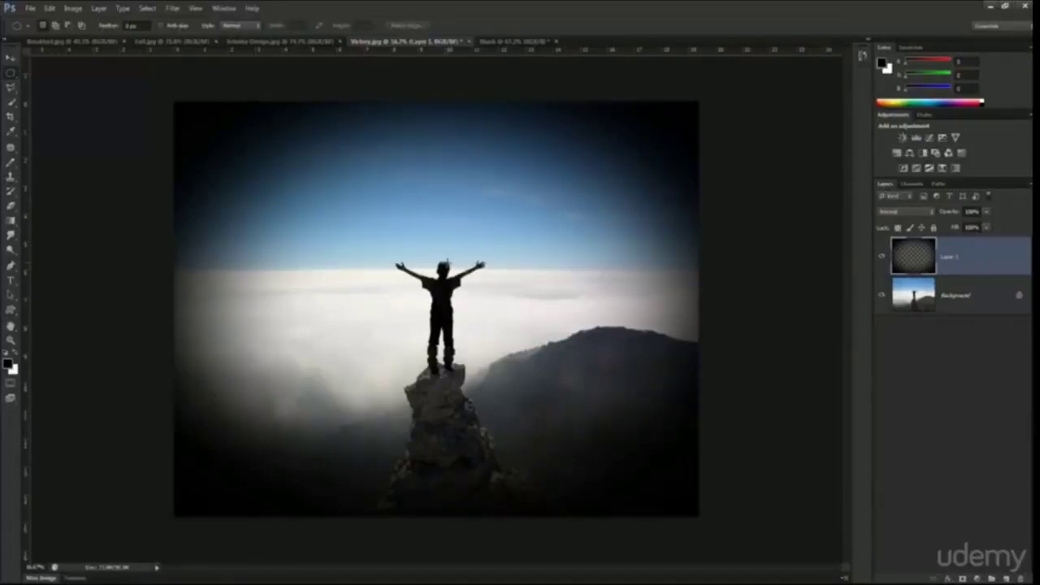
Step: In Exit.jpg, draw a freehand Lasso selection across the column, plant and monitor, and clear it
left_click(10, 64)
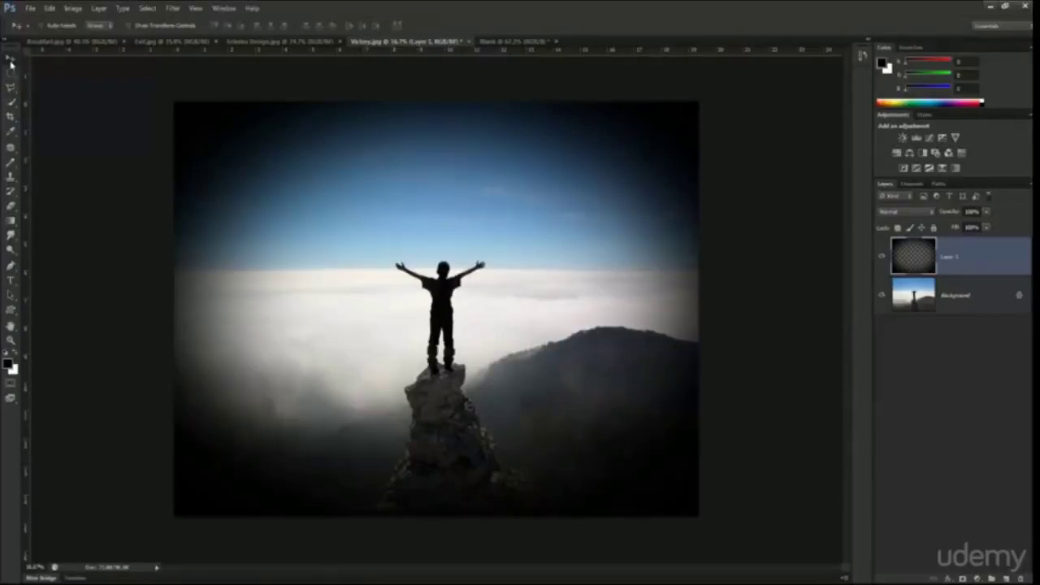
left_click(252, 44)
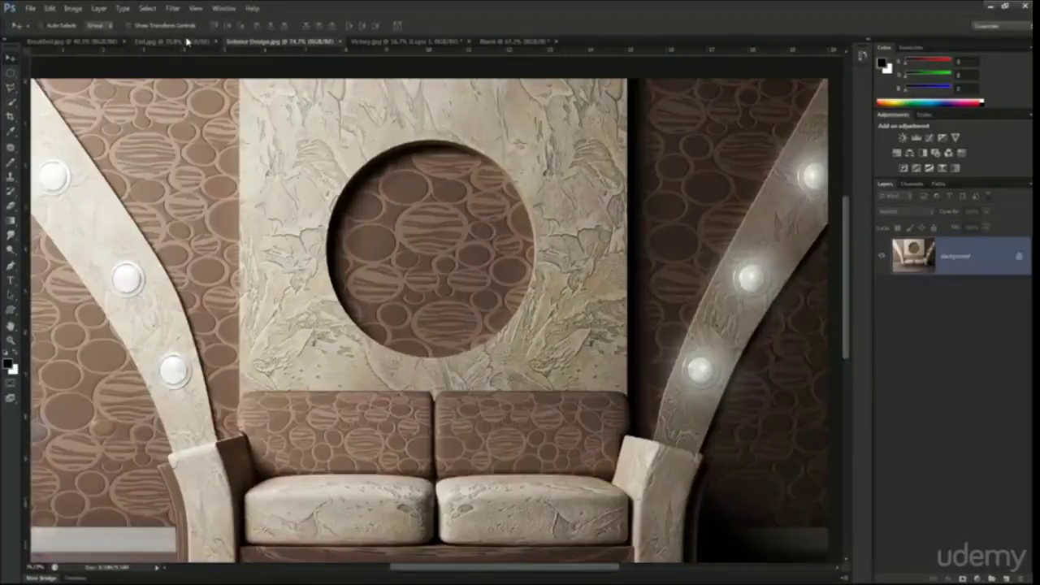
left_click(187, 40)
left_click(10, 91)
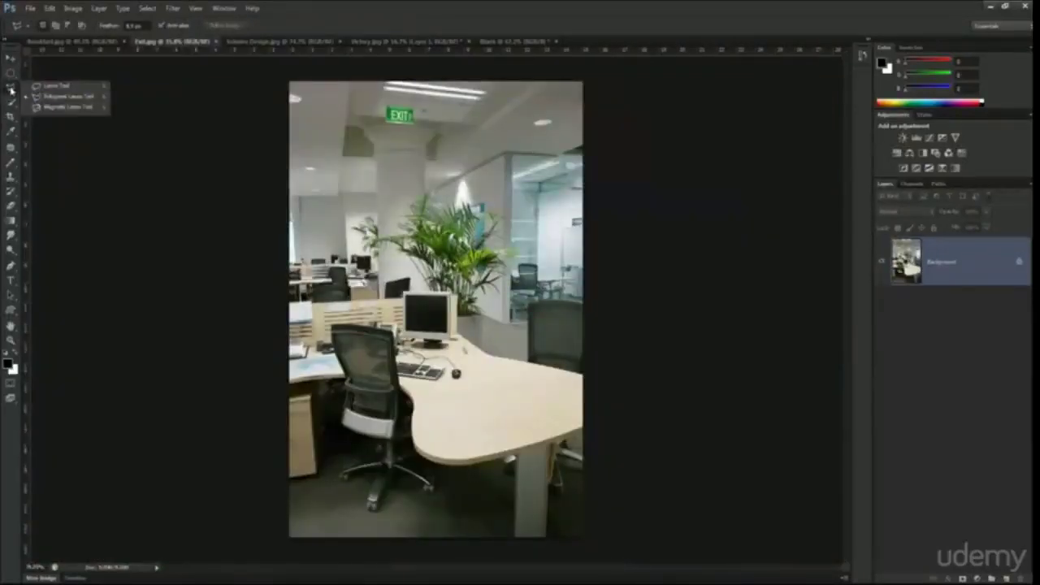
left_click(77, 90)
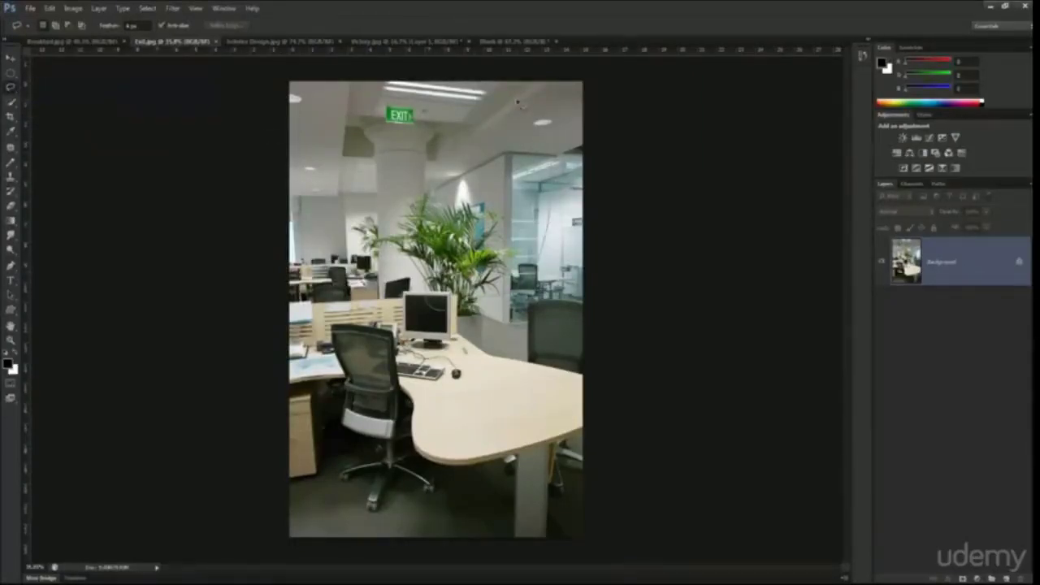
mouse_move(513, 122)
left_mouse_down()
mouse_move(508, 184)
mouse_move(428, 196)
mouse_move(436, 204)
mouse_move(421, 208)
left_mouse_up()
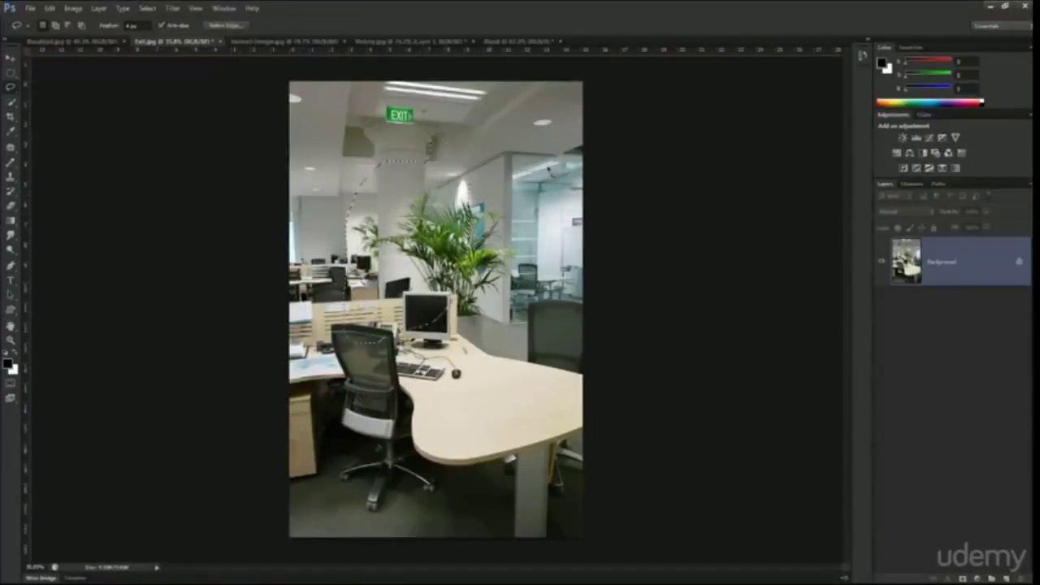
key("ctrl+d")
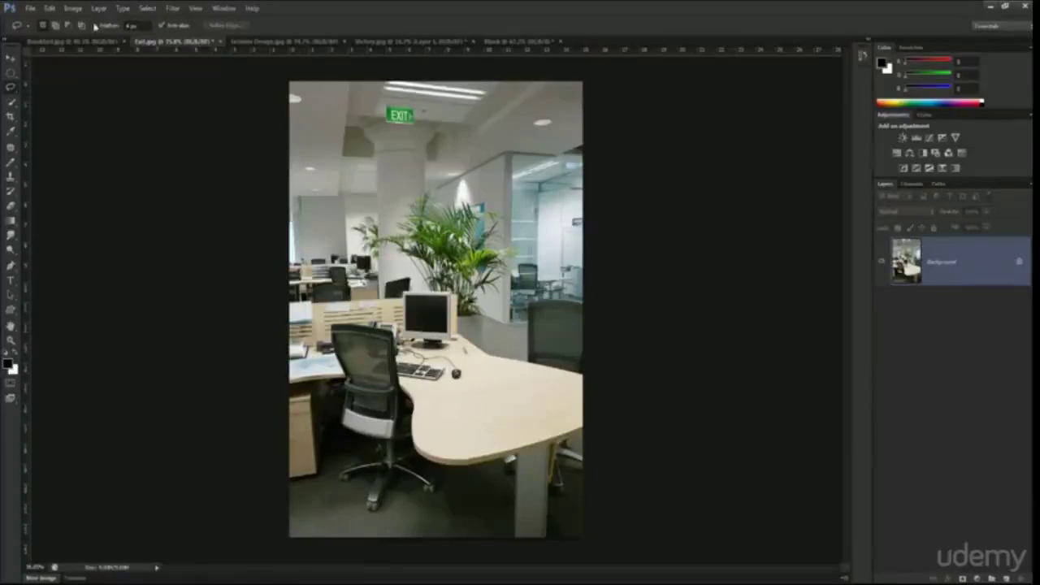
Step: Set the Lasso tool's feather to 0 px and switch to the Polygonal Lasso tool
left_click_drag(115, 27, 75, 27)
right_click(13, 90)
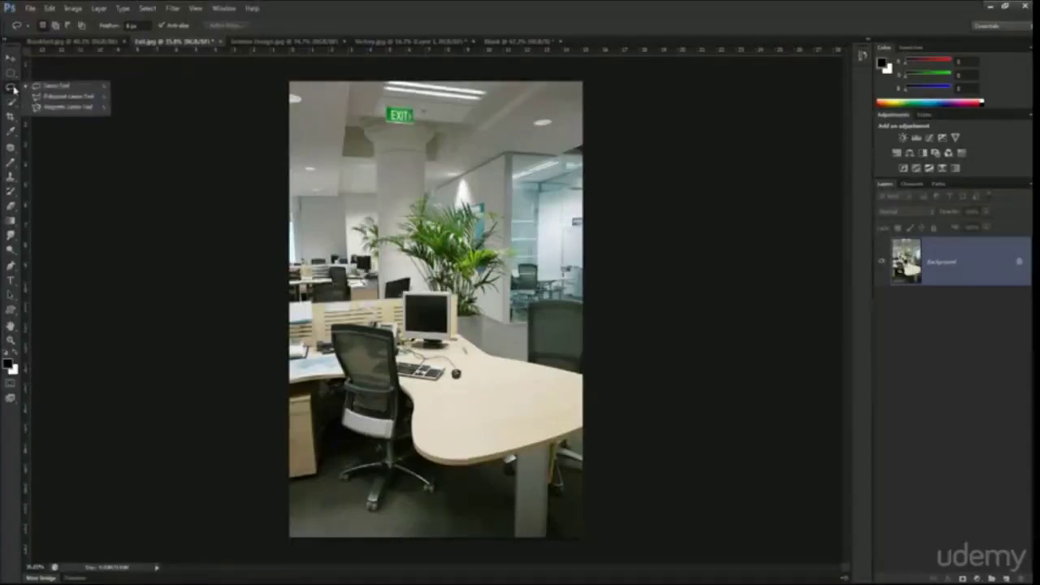
left_click(54, 101)
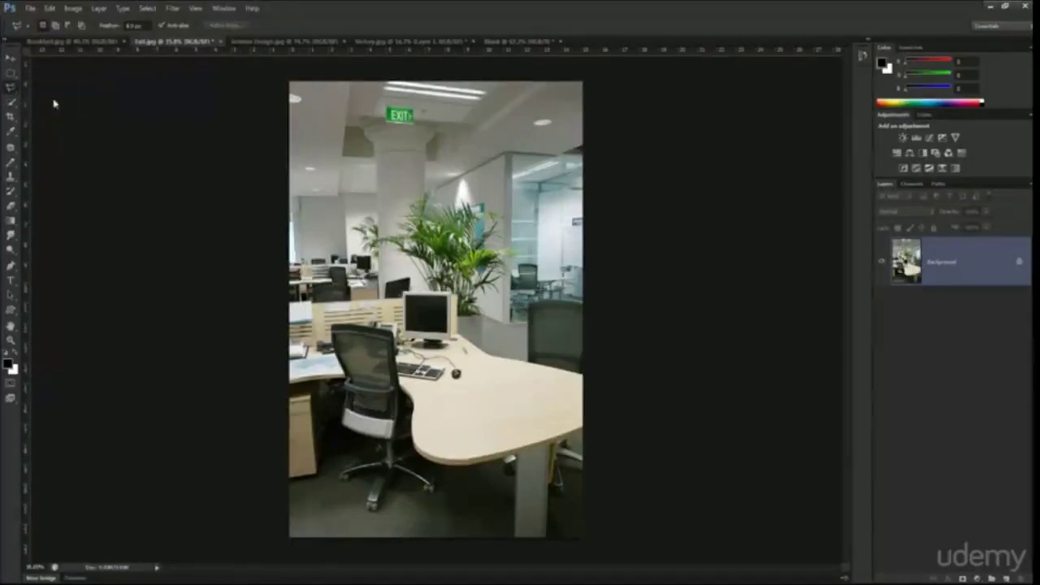
Step: In Breakfast.jpg, place a rough Polygonal Lasso outline across the bottle, glass, eggs and butter dish, and discard it
left_click(67, 41)
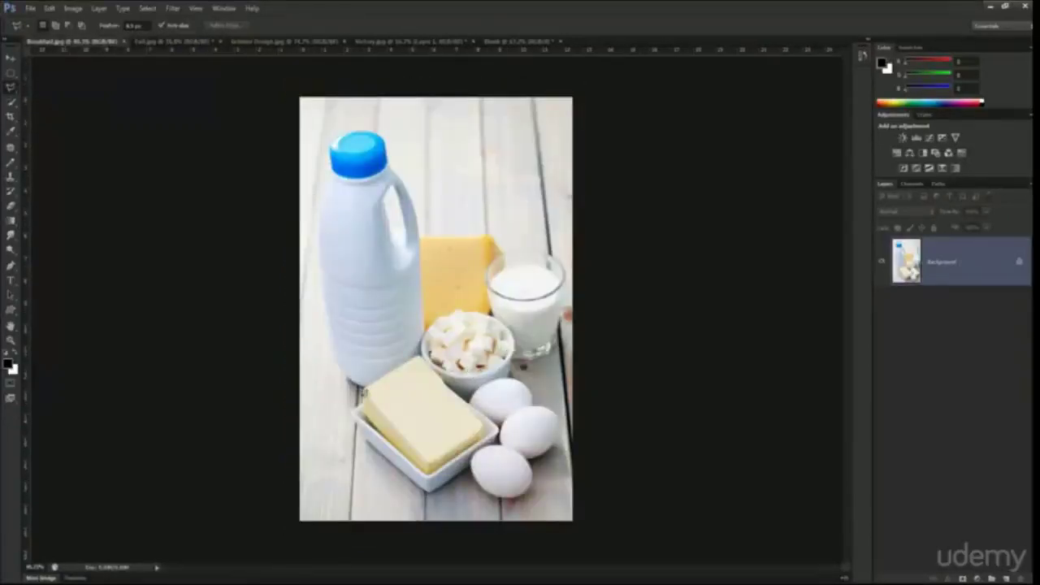
scroll(397, 393, "up", 2)
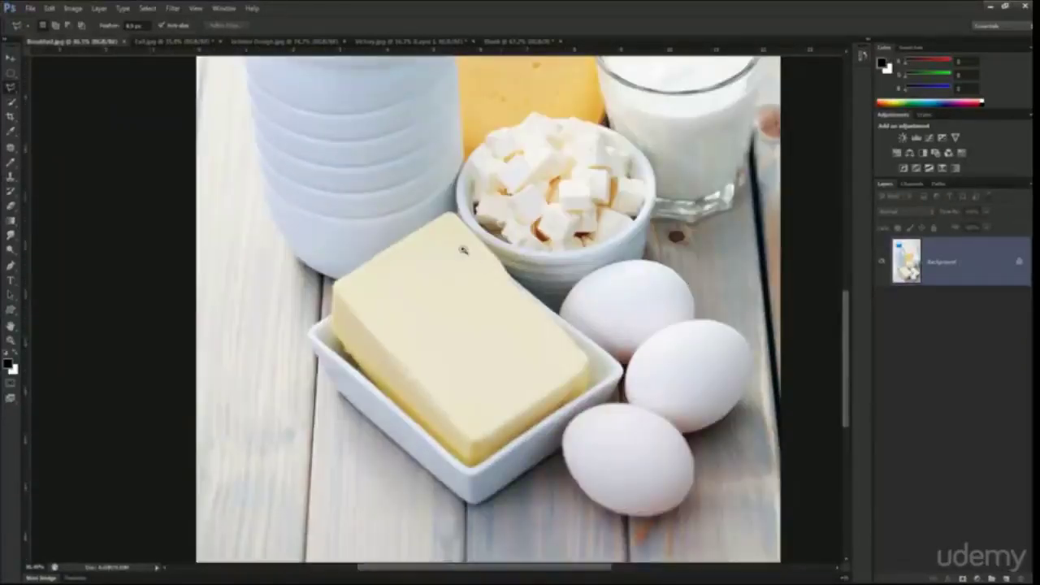
scroll(464, 251, "up", 1)
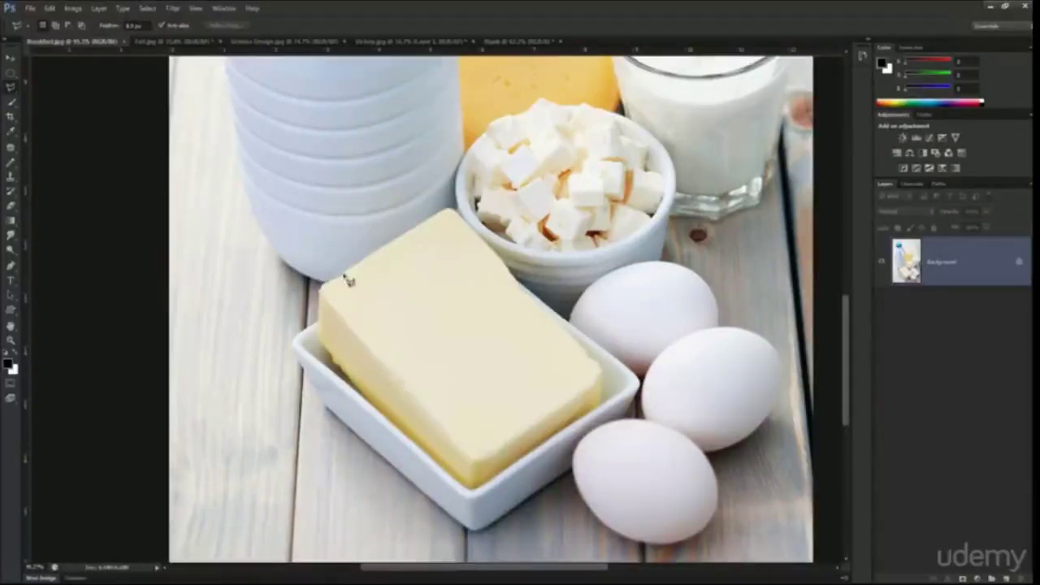
left_click(289, 229)
left_click(334, 138)
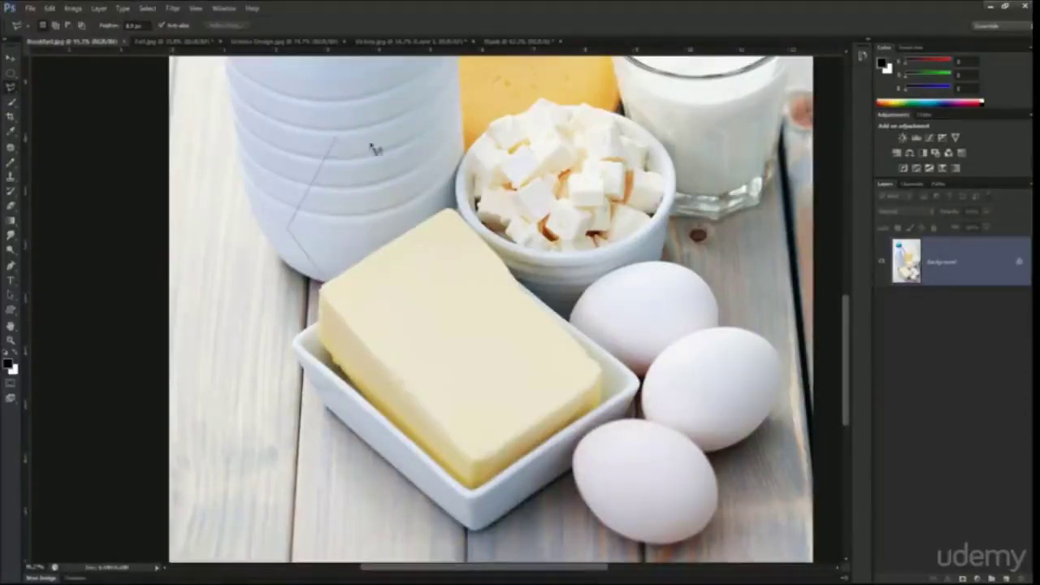
left_click(446, 95)
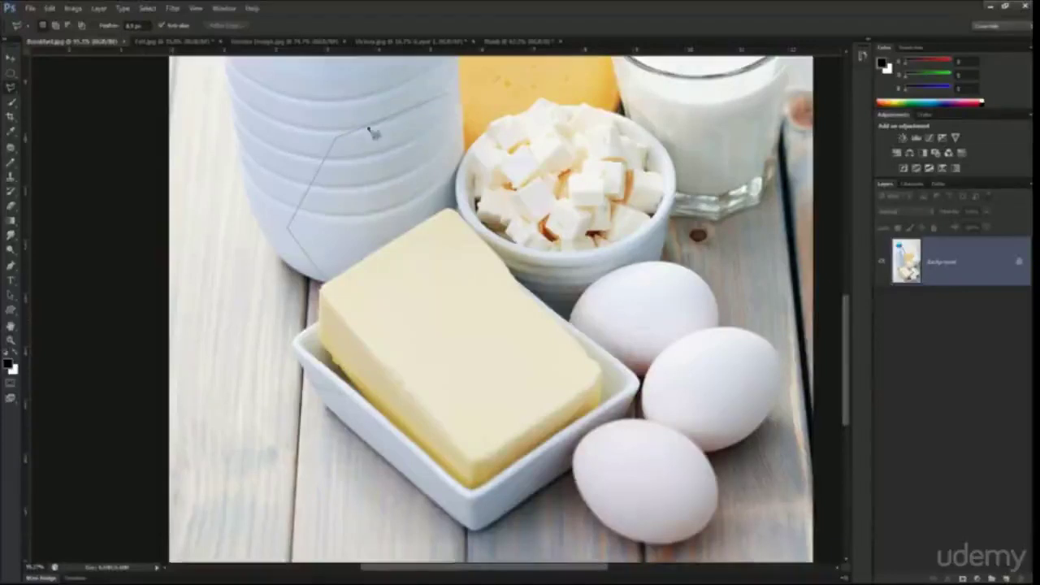
left_click(454, 96)
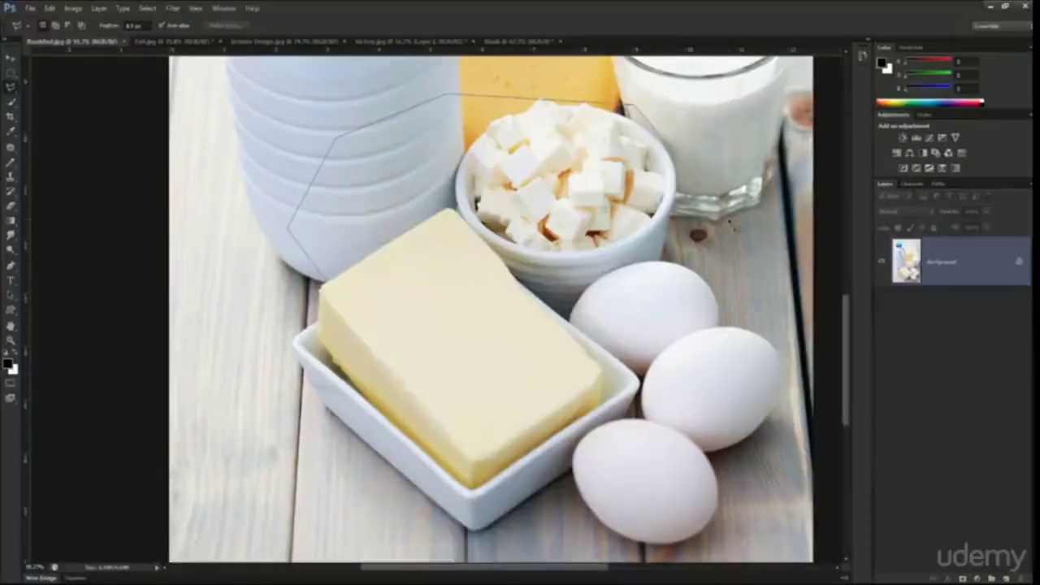
left_click(730, 222)
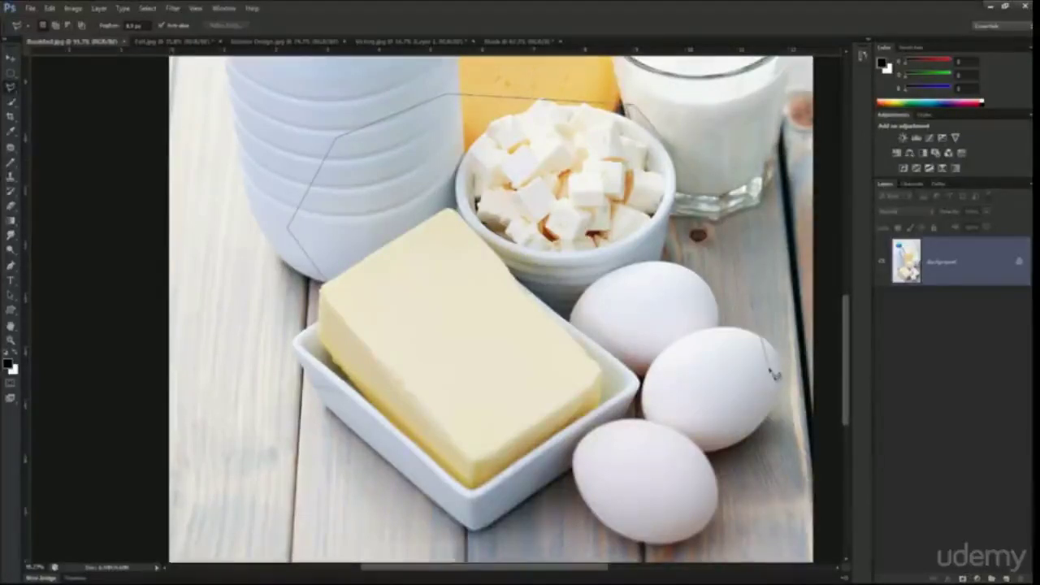
left_click(769, 371)
left_click(294, 487)
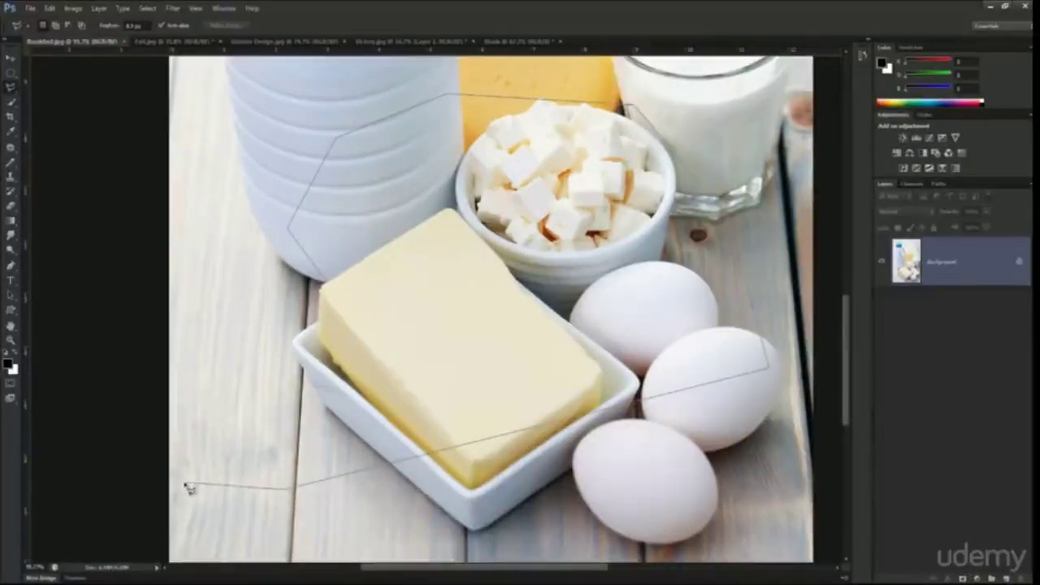
left_click(187, 482)
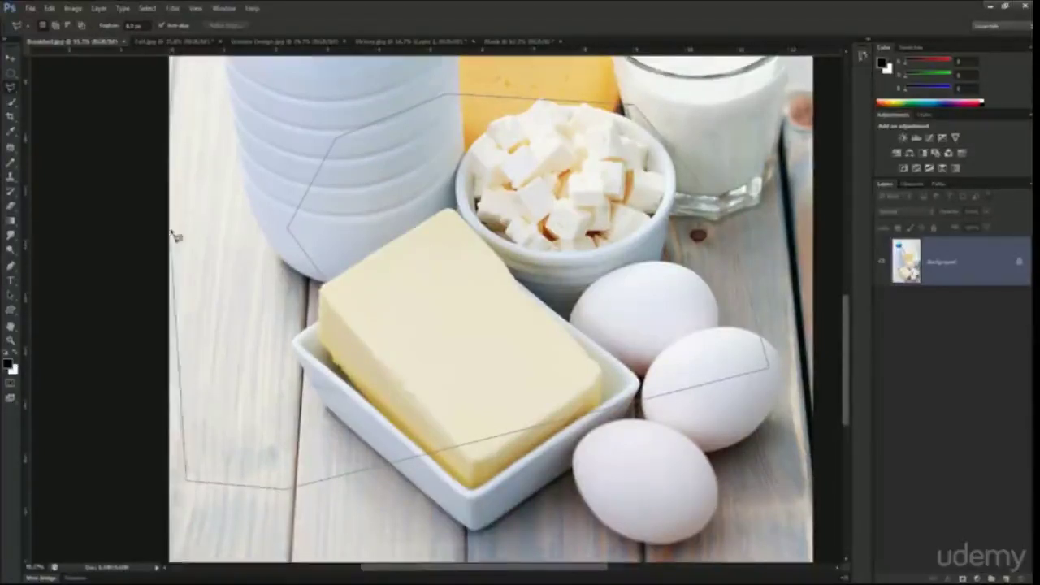
double_click(218, 254)
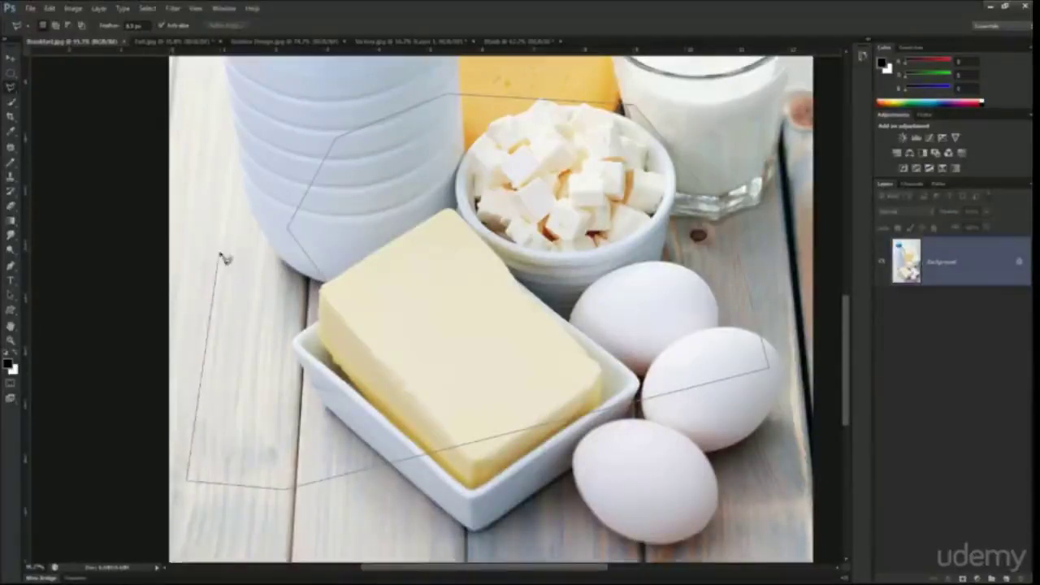
key("ctrl+d")
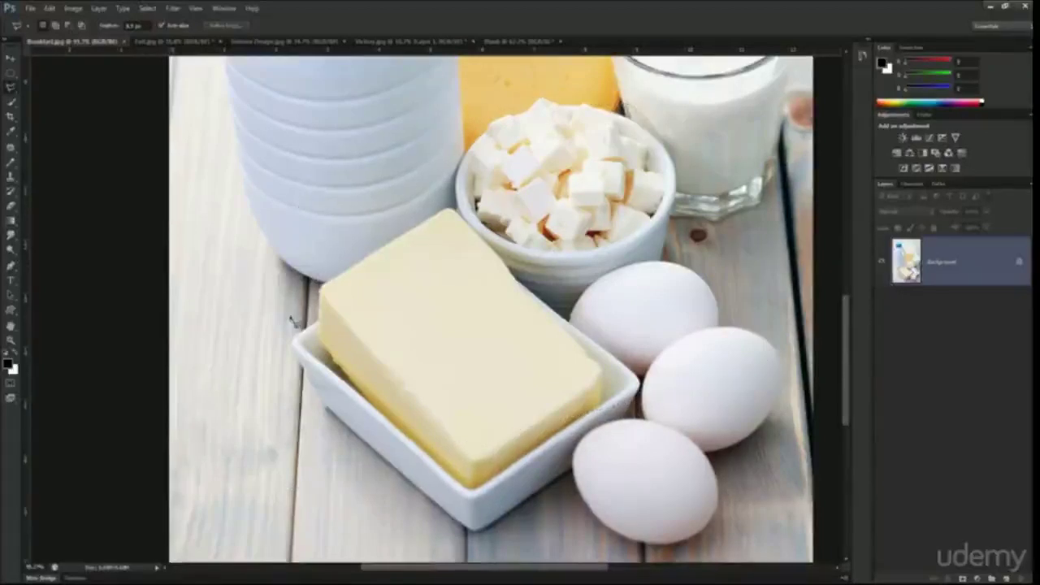
scroll(275, 310, "down", 3)
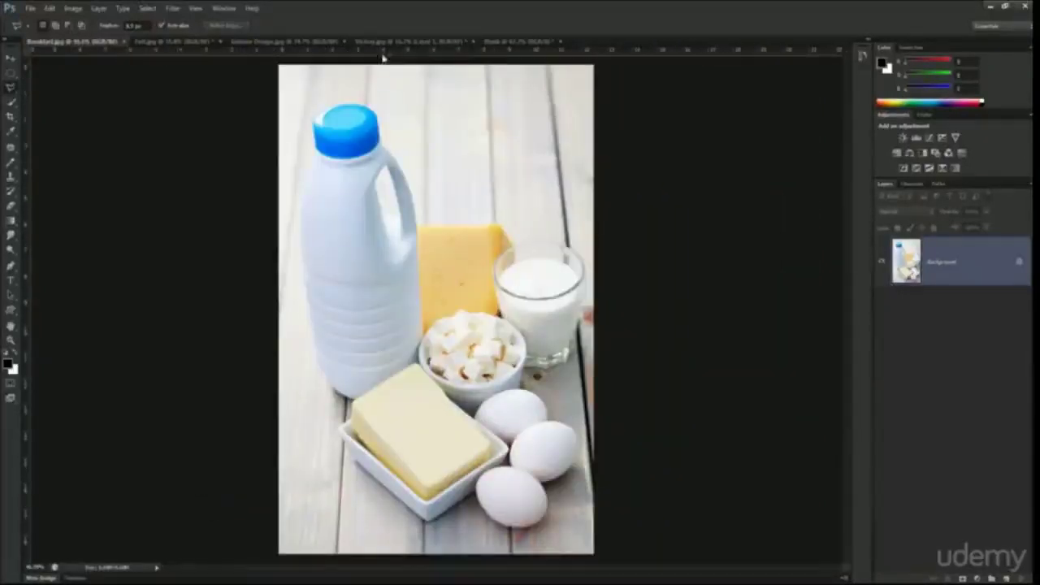
Step: In the Blank document, place a zigzag Polygonal Lasso outline with several points beyond the canvas edges, and cancel it
left_click(286, 42)
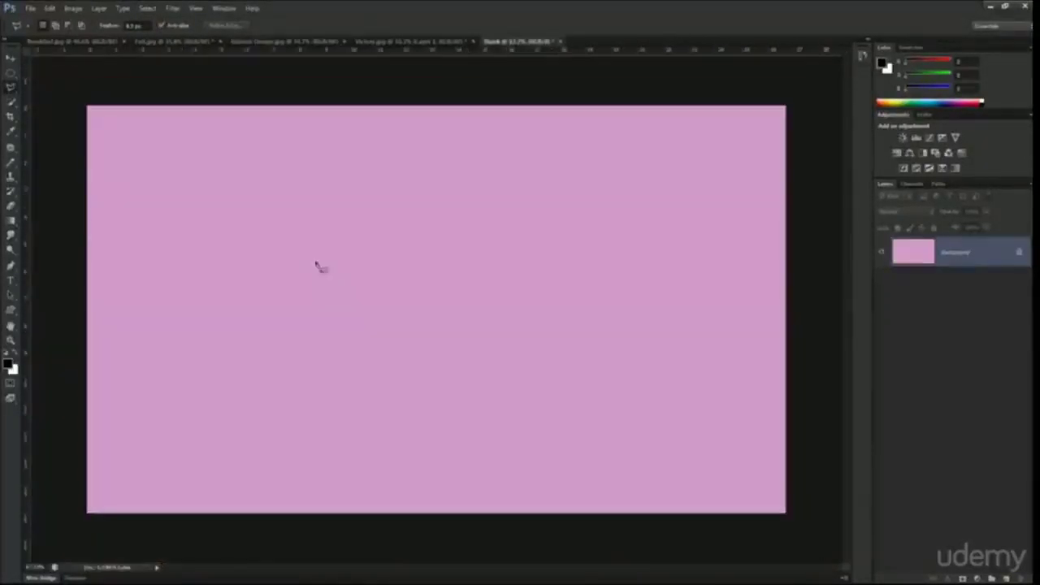
left_click(521, 42)
left_click(172, 187)
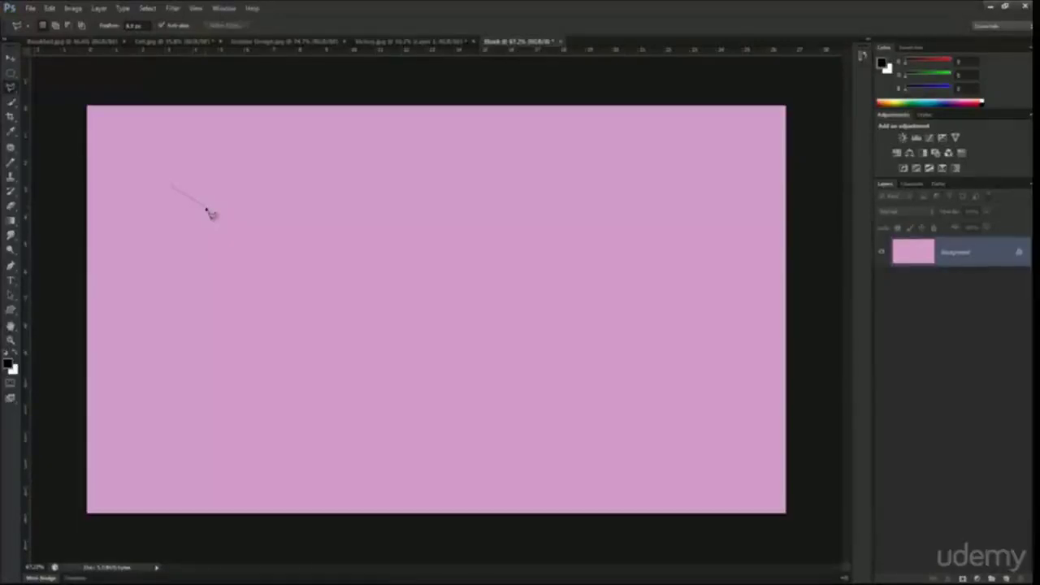
left_click(373, 146)
left_click(602, 243)
left_click(768, 80)
left_click(811, 132)
left_click(833, 200)
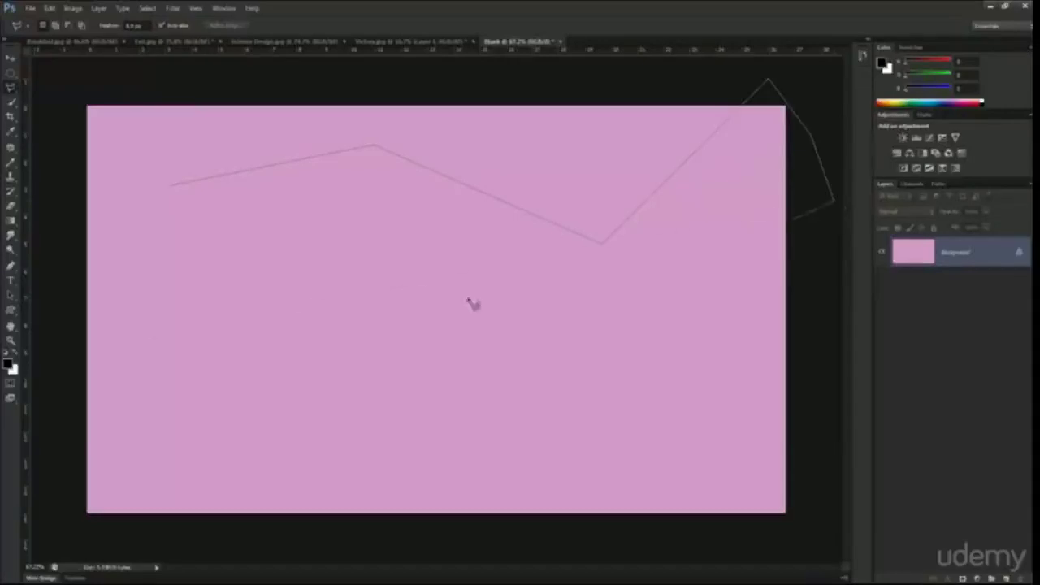
left_click(44, 333)
left_click(67, 165)
left_click(392, 29)
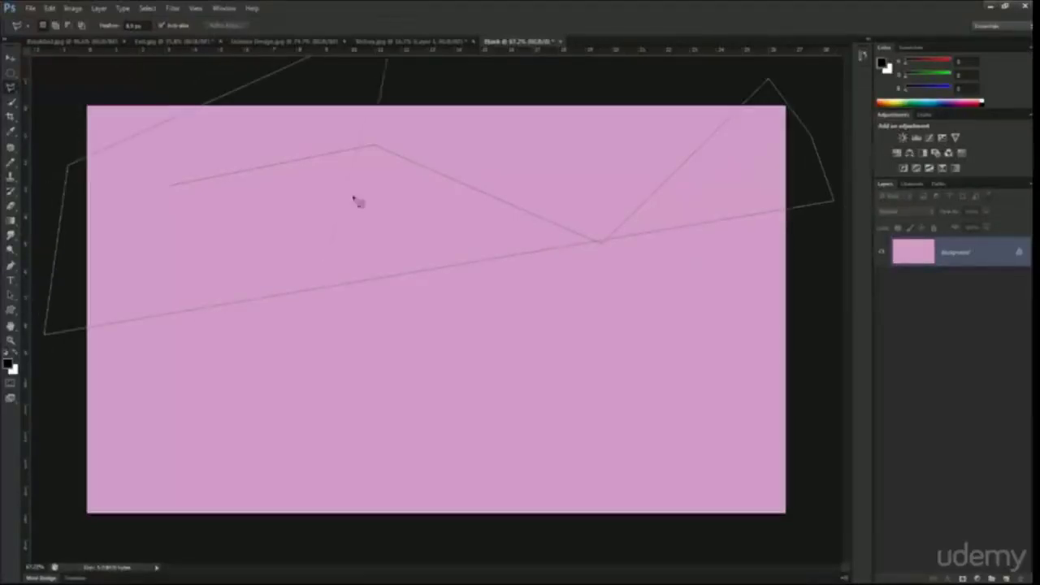
left_click(325, 252)
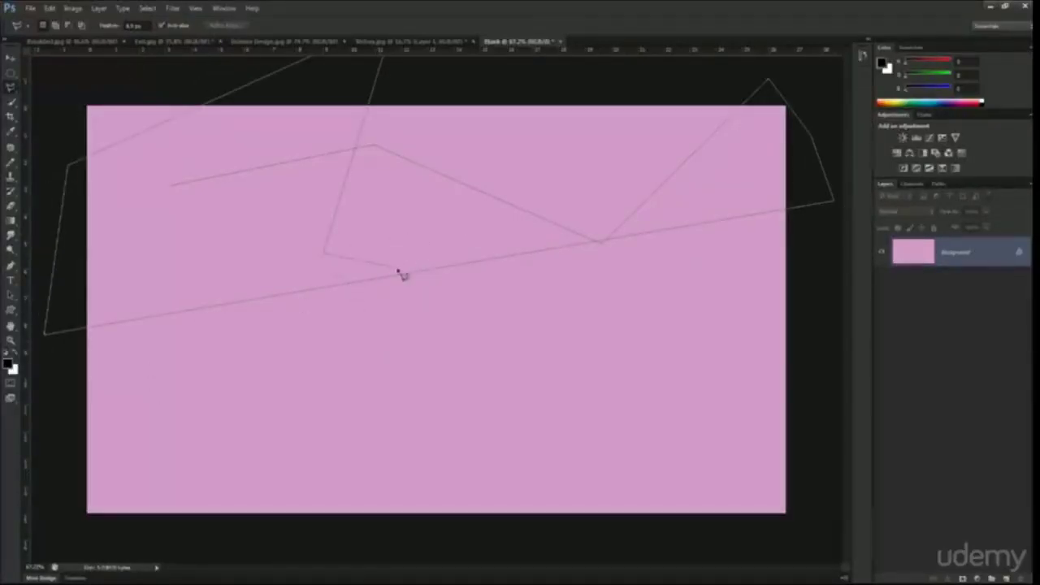
key("Escape")
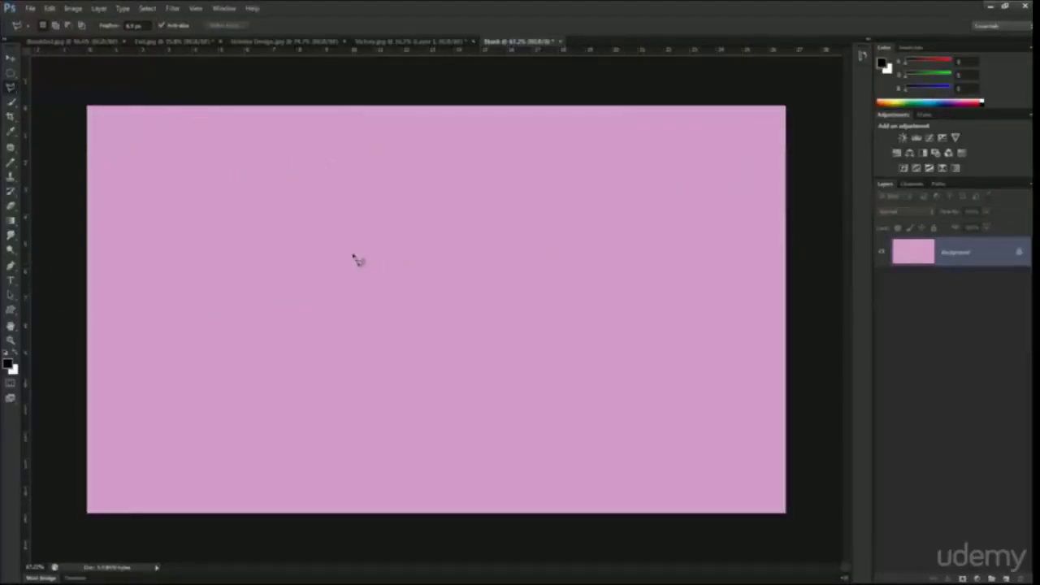
Step: Draw a triangular Polygonal Lasso selection on the pink canvas and set the tool's feather to 0 px
left_click(227, 209)
double_click(164, 397)
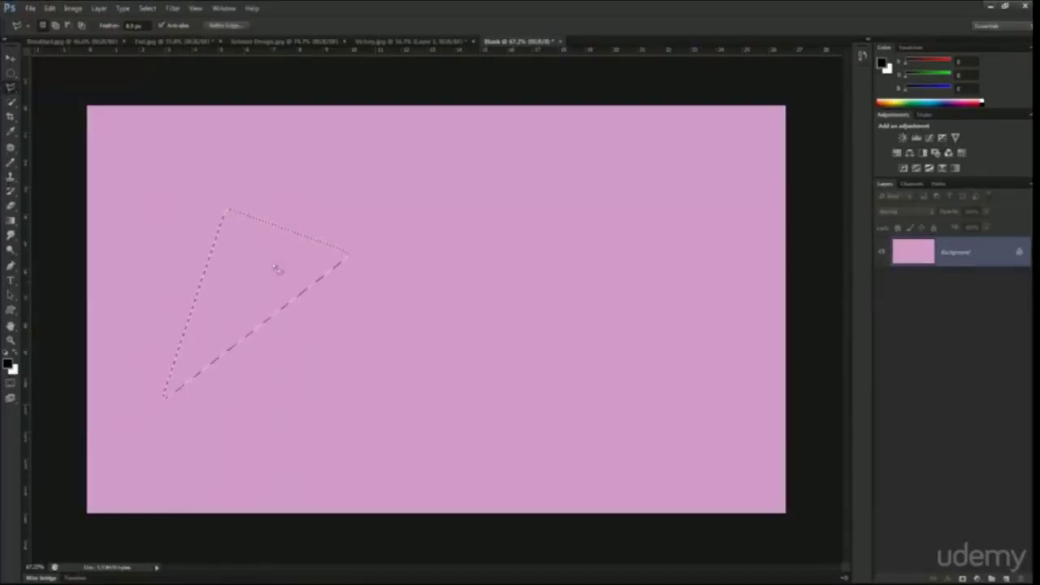
left_click_drag(110, 28, 30, 28)
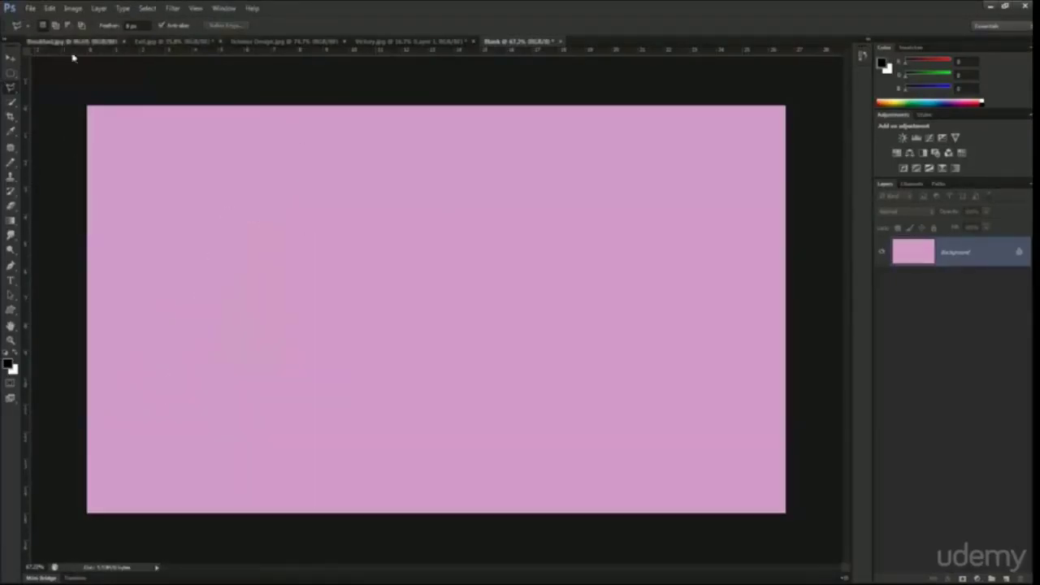
Step: In Breakfast.jpg, outline the block of butter in its dish with a closed Polygonal Lasso selection
left_click(71, 42)
left_click_drag(394, 343, 432, 148)
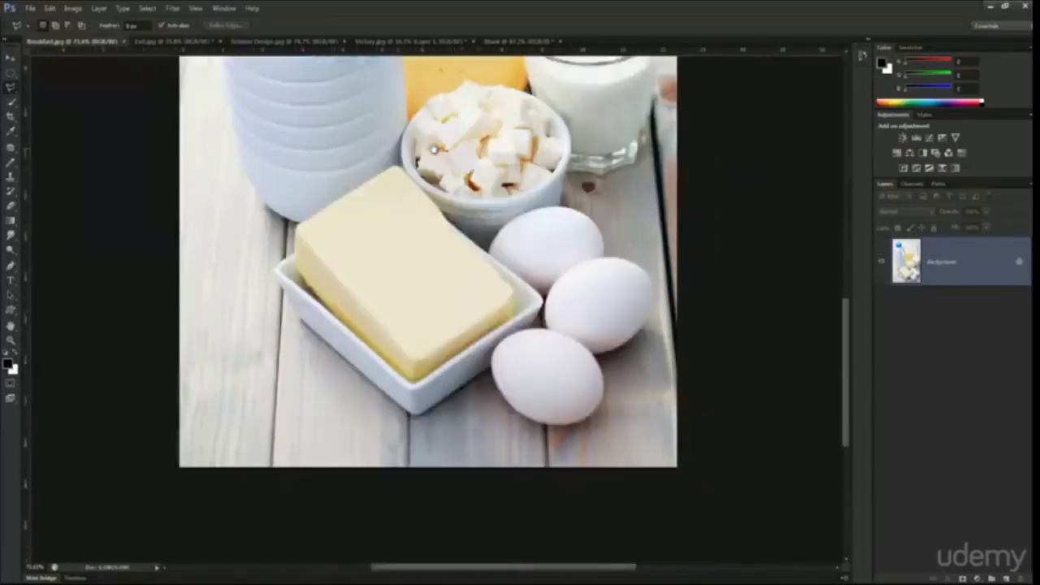
scroll(441, 269, "up", 3)
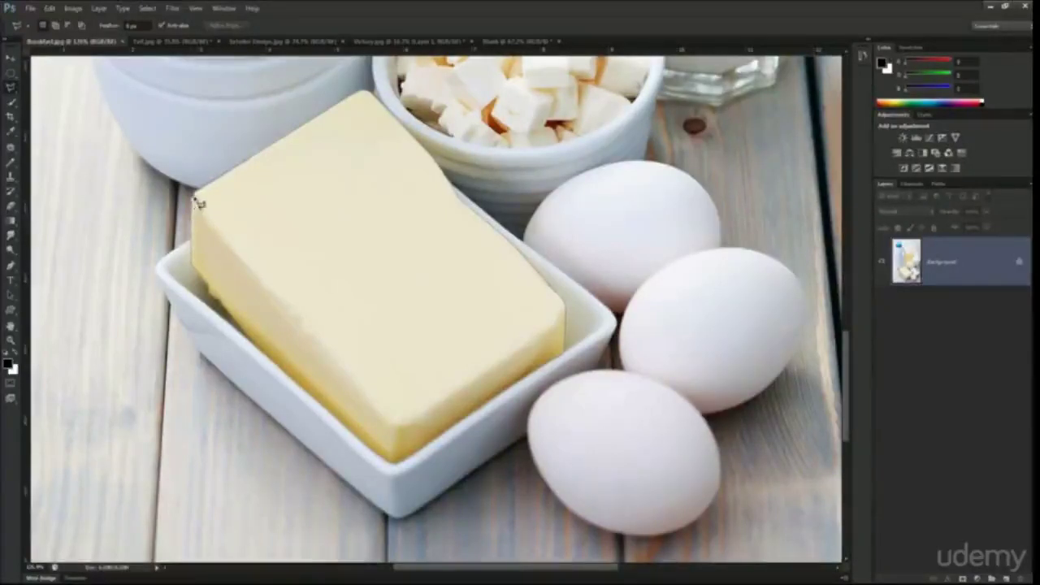
left_click(195, 196)
scroll(302, 265, "down", 4)
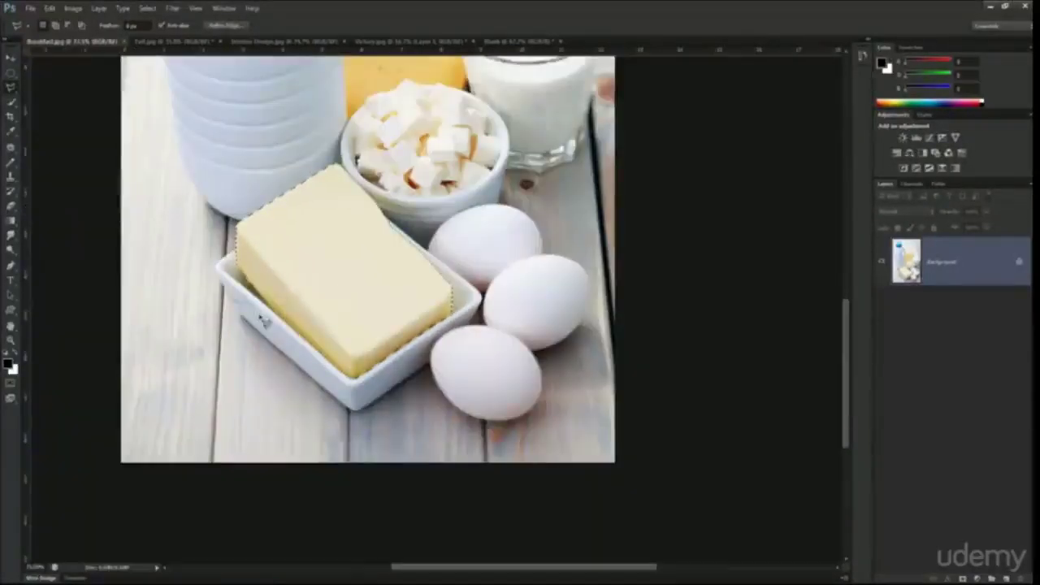
scroll(261, 321, "down", 2)
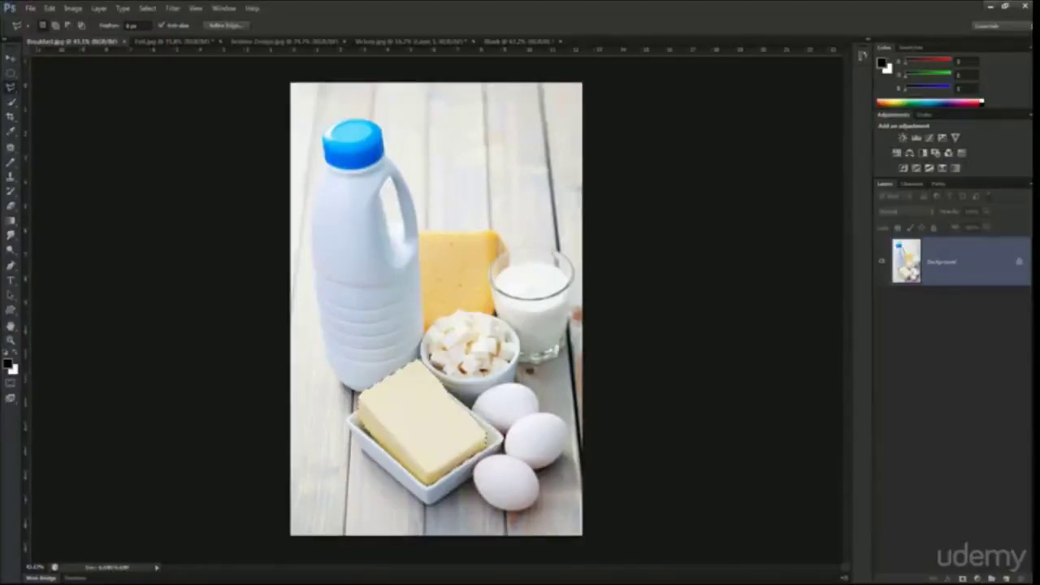
Step: Add a Hue/Saturation adjustment layer to the butter selection, with Colorize on, a purple hue and saturation about 40
left_click(976, 578)
left_click(977, 436)
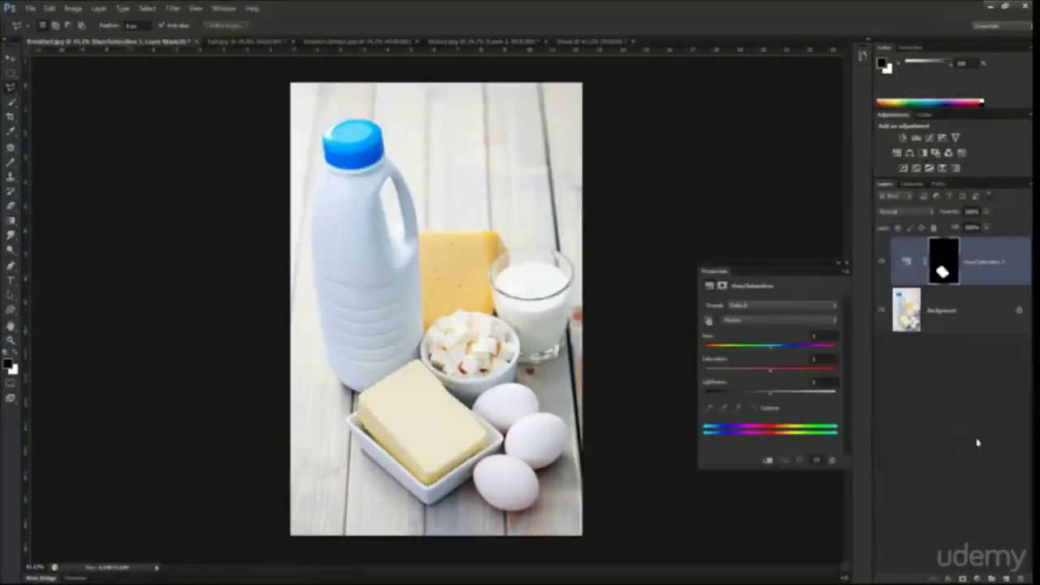
left_click(754, 408)
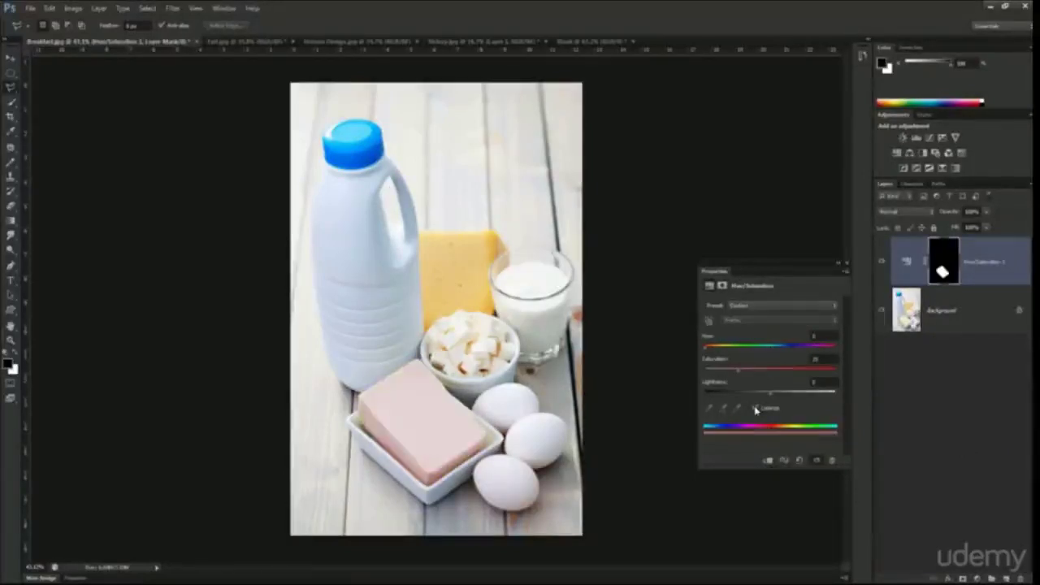
left_click_drag(756, 349, 794, 348)
left_click_drag(737, 370, 759, 373)
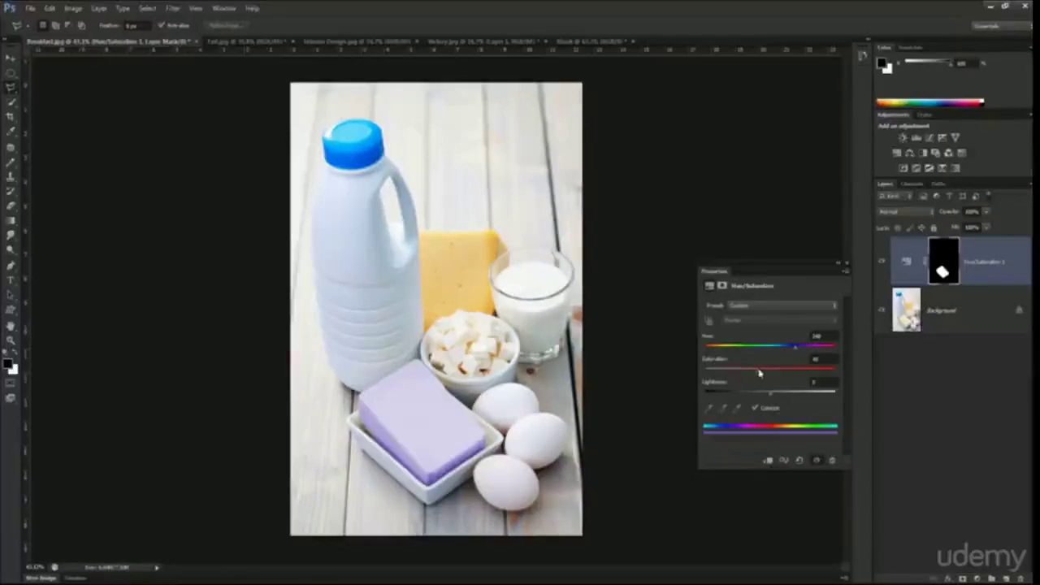
left_click(954, 407)
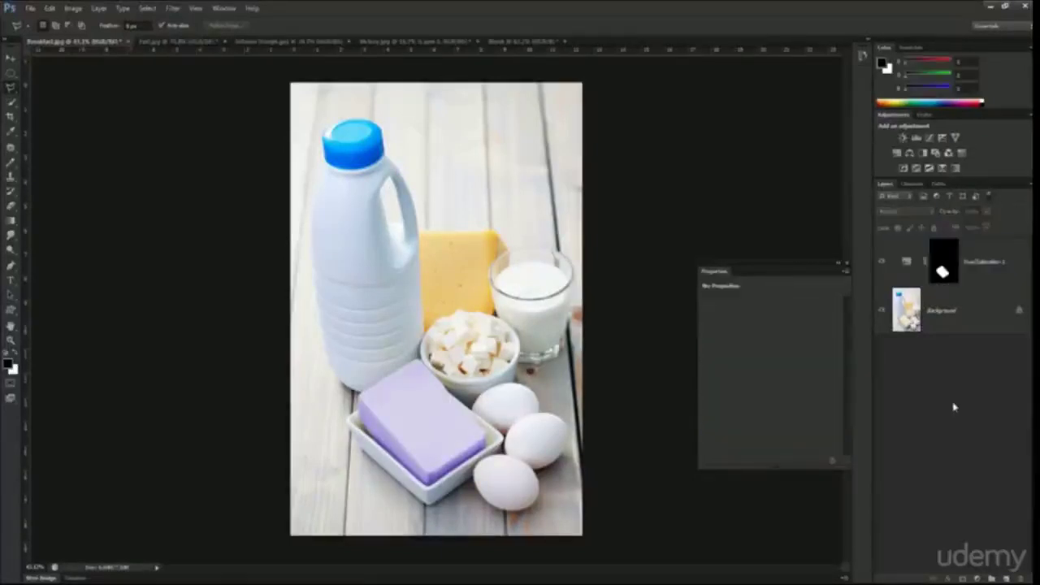
left_click(846, 264)
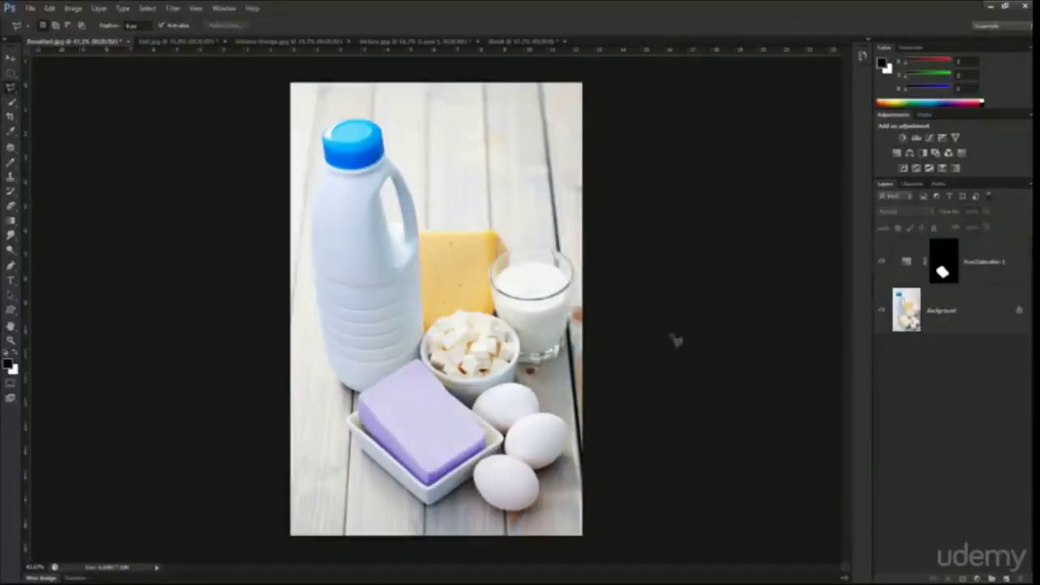
Step: Select the butter's Hue/Saturation layer and toggle its visibility off and on to compare the colors
left_click(905, 261)
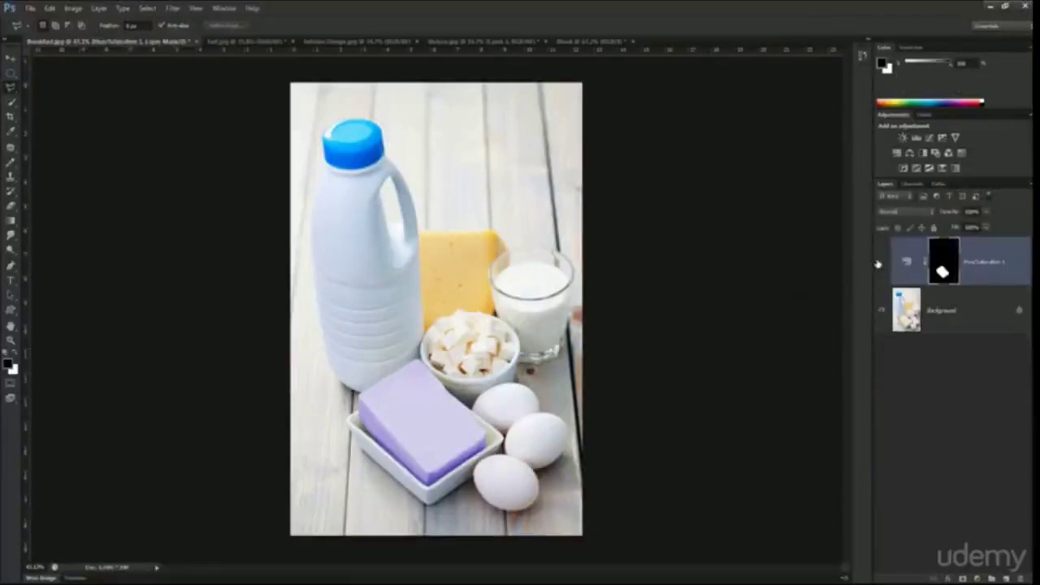
left_click(882, 263)
left_click(882, 263)
Step: Switch to the Magnetic Lasso tool and trace a closed selection around the bottle's blue cap
right_click(11, 87)
left_click(78, 108)
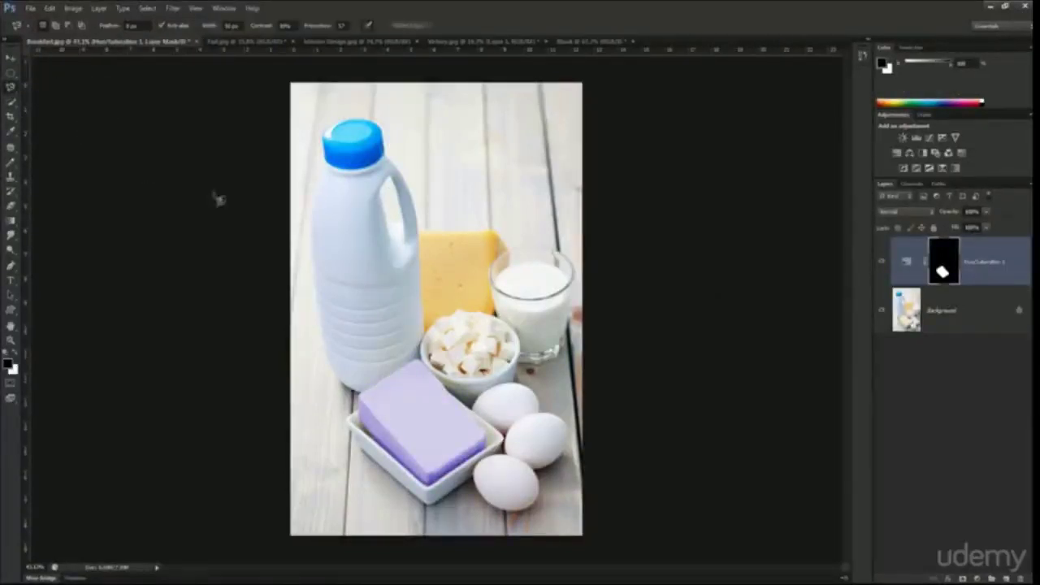
scroll(327, 120, "up", 5)
left_click_drag(281, 132, 264, 211)
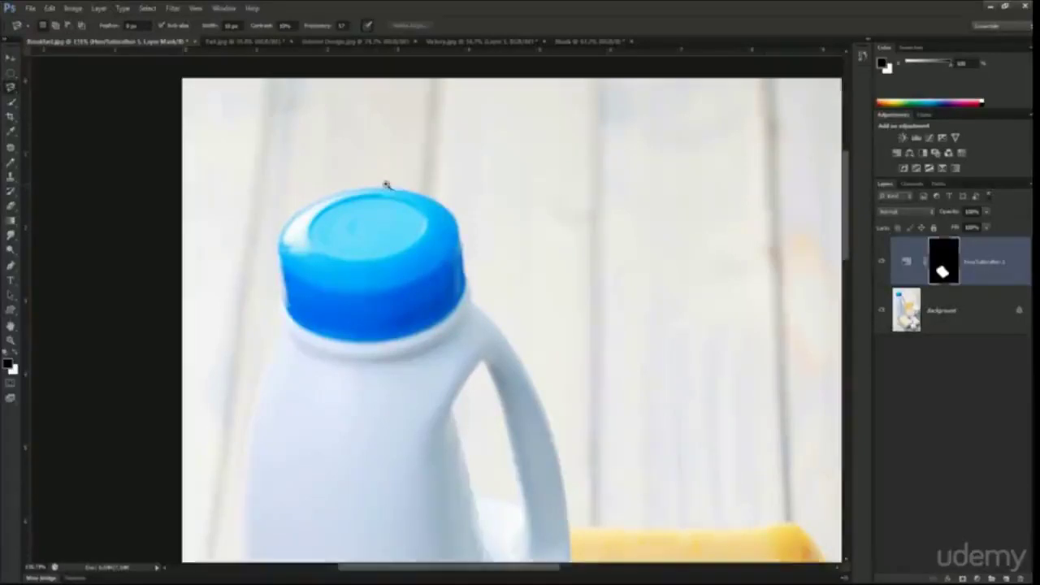
scroll(398, 180, "up", 3)
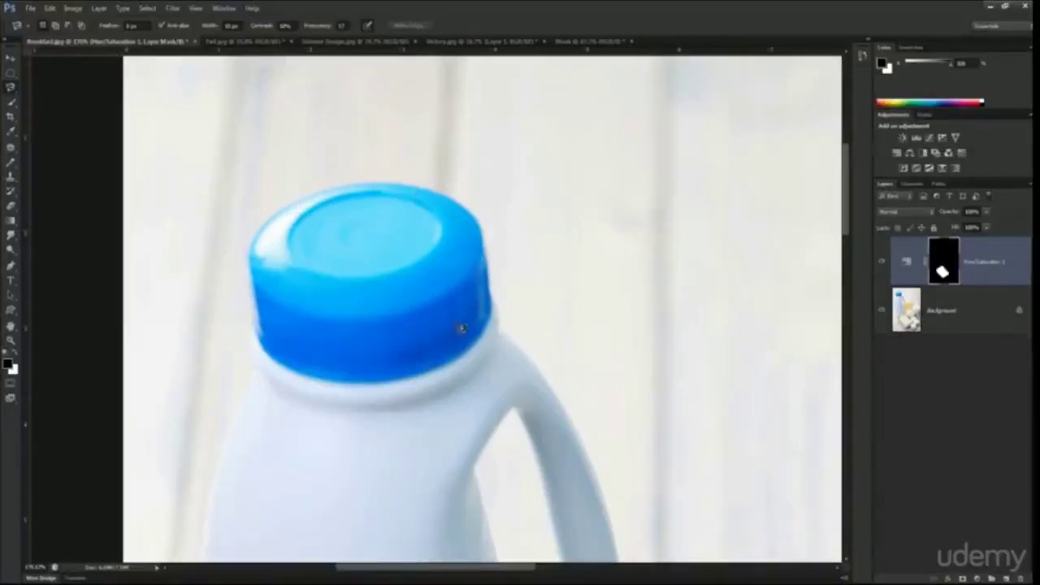
left_click(284, 207)
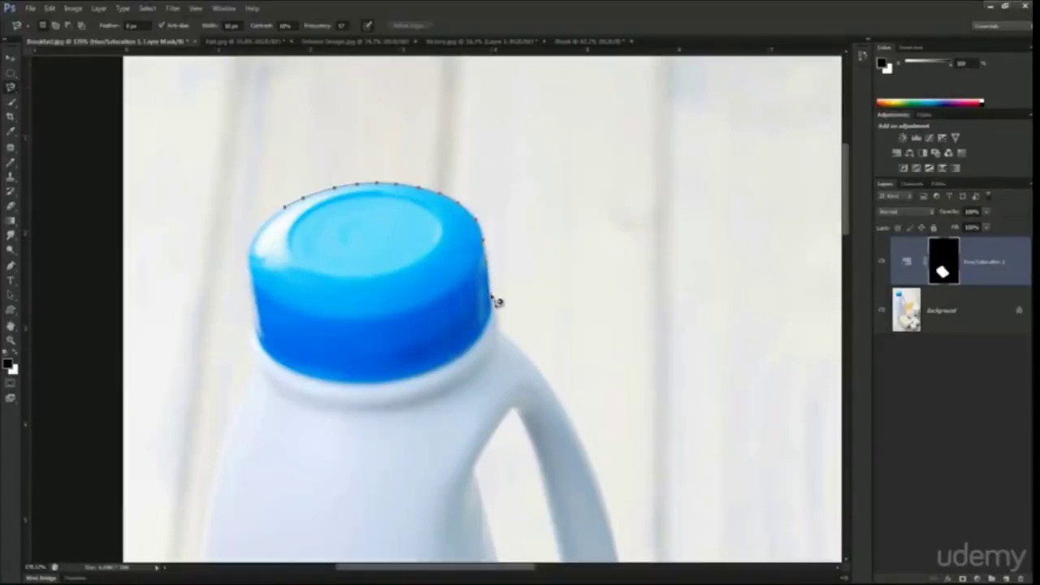
mouse_move(496, 301)
left_mouse_down()
mouse_move(489, 339)
mouse_move(441, 374)
mouse_move(371, 390)
mouse_move(250, 368)
mouse_move(255, 343)
mouse_move(279, 367)
mouse_move(259, 340)
mouse_move(250, 248)
mouse_move(283, 209)
left_mouse_up()
left_click(282, 208)
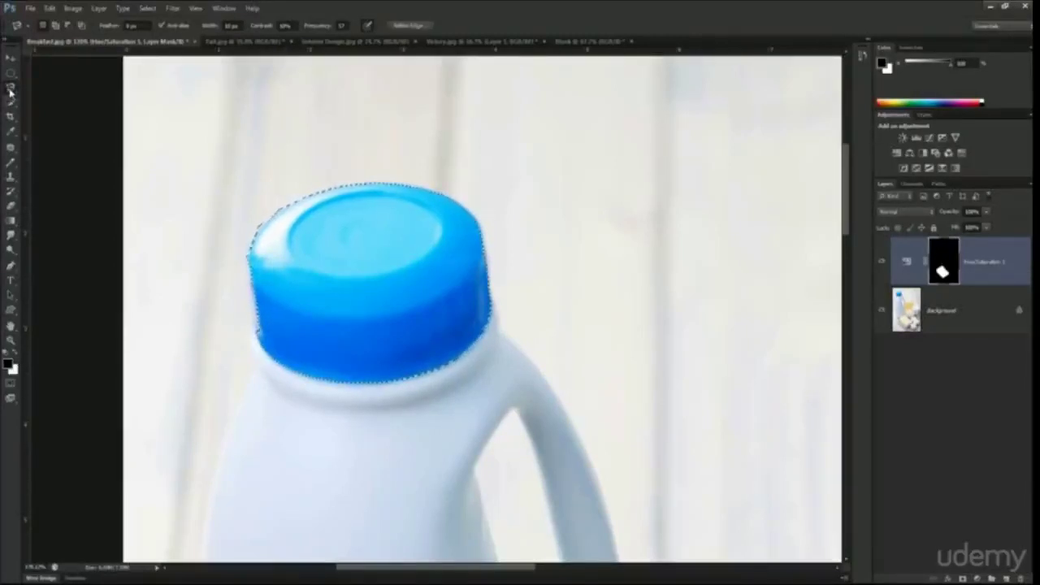
scroll(283, 155, "down", 2)
scroll(352, 242, "down", 2)
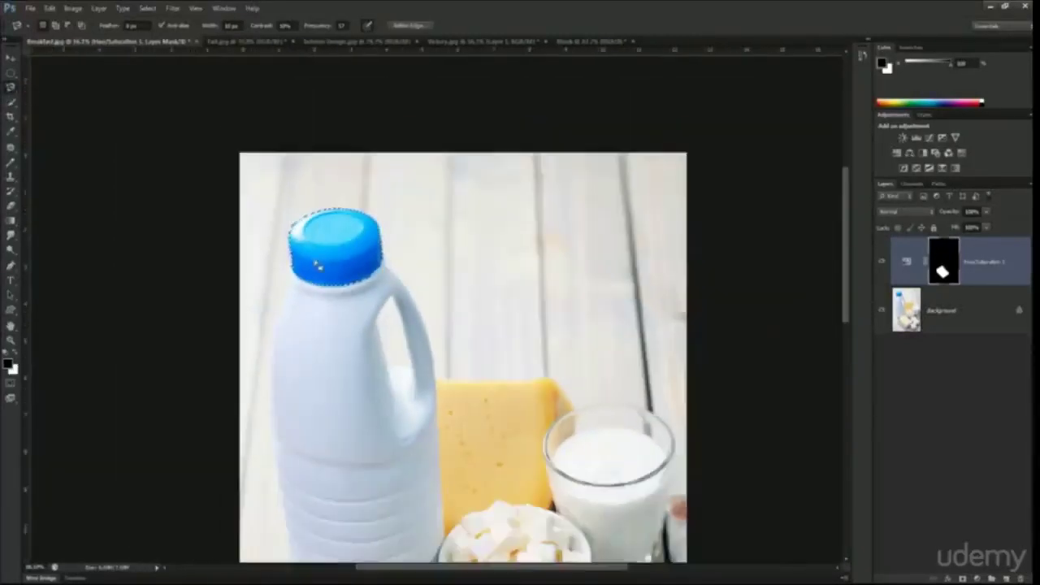
scroll(316, 264, "down", 2)
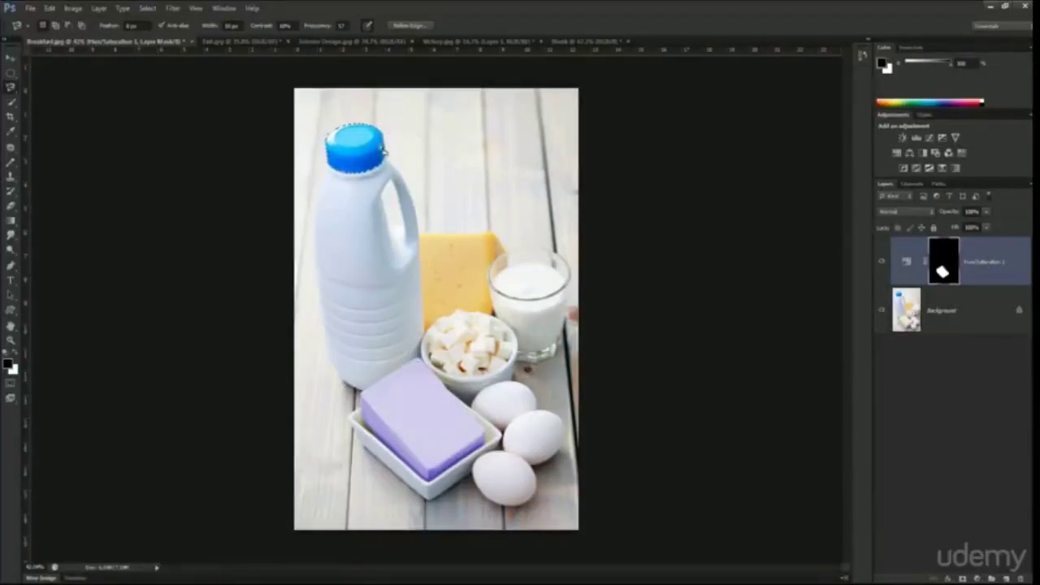
Step: Add a Hue/Saturation adjustment layer for the bottle cap, with Colorize on, a red hue and saturation 77
key("ctrl+d")
left_click(976, 578)
left_click(970, 444)
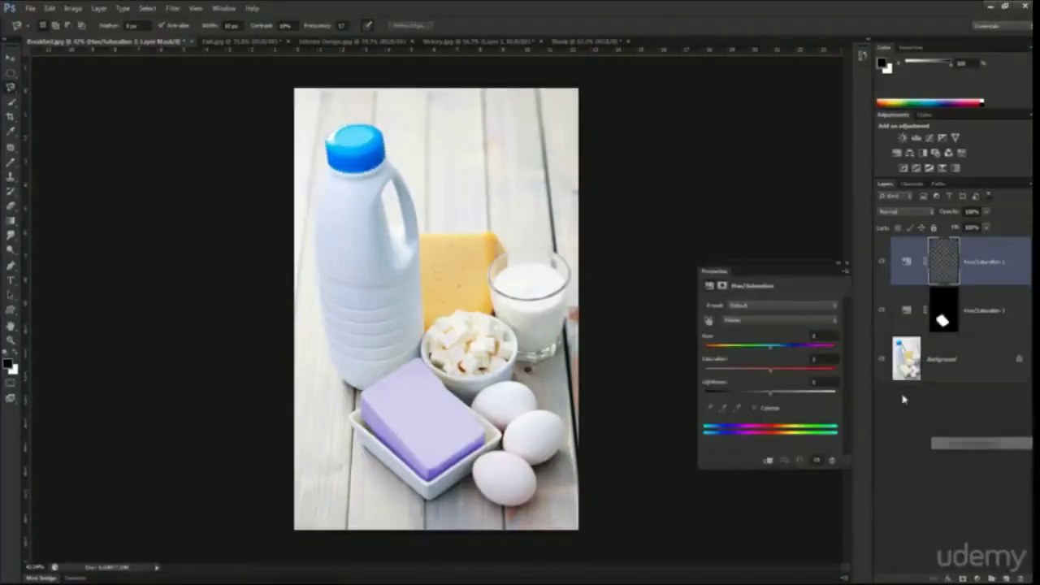
left_click(755, 408)
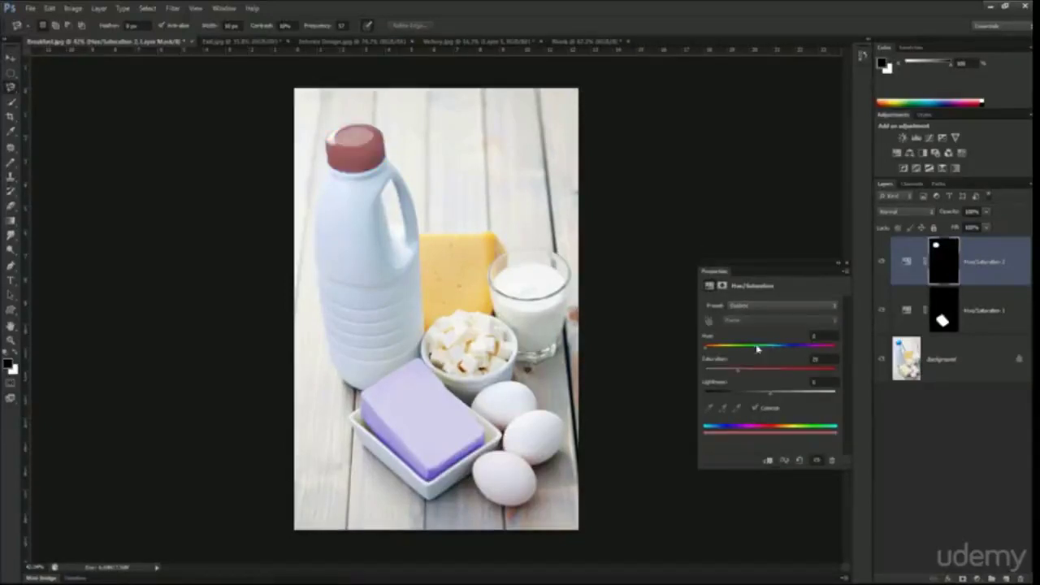
left_click_drag(739, 371, 805, 371)
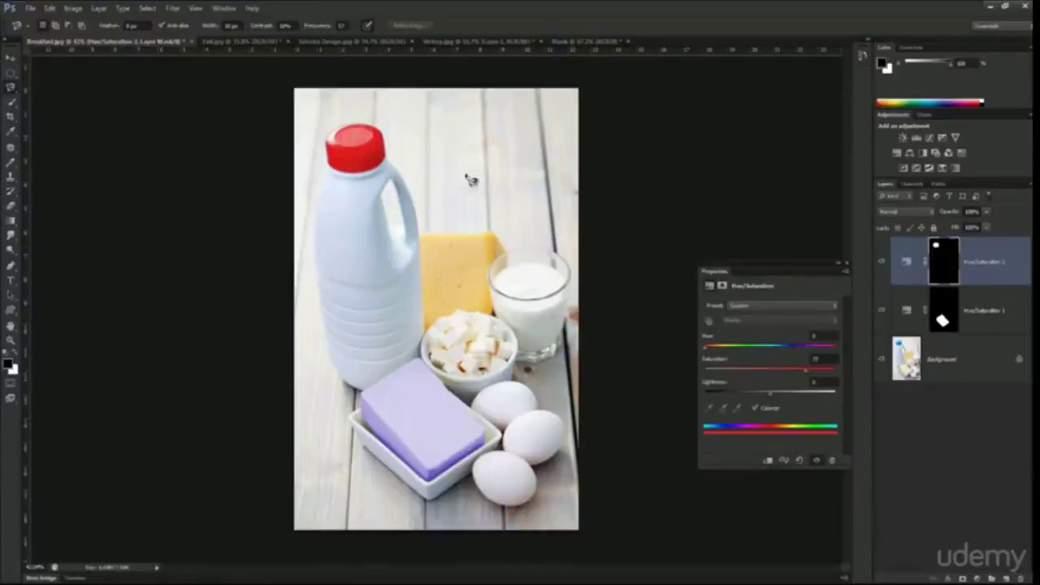
left_click(845, 266)
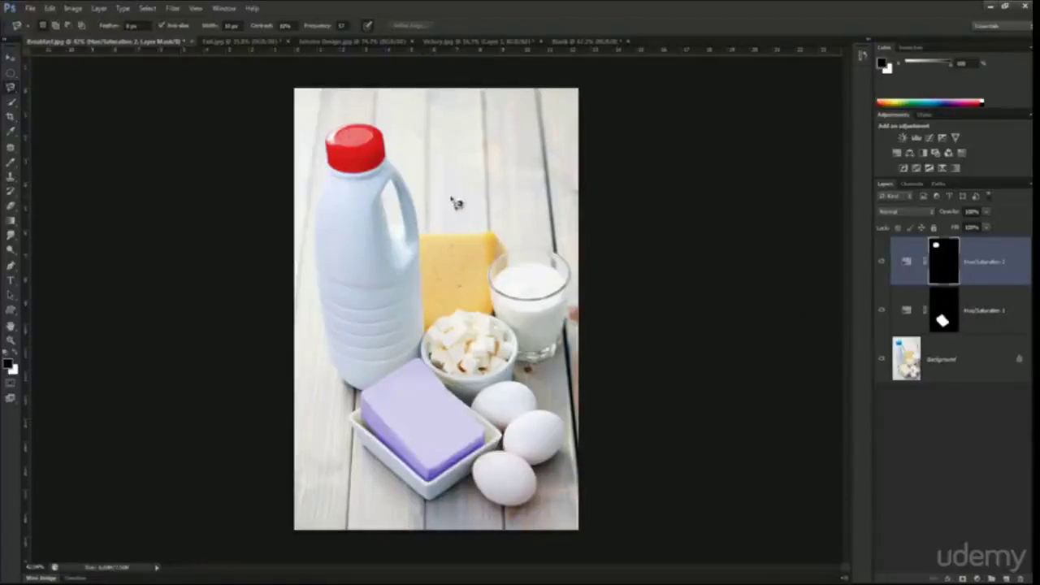
Step: Trace a wandering Magnetic Lasso outline across the picture and cancel it; close another beside the bottle's handle and deselect it
left_click(469, 145)
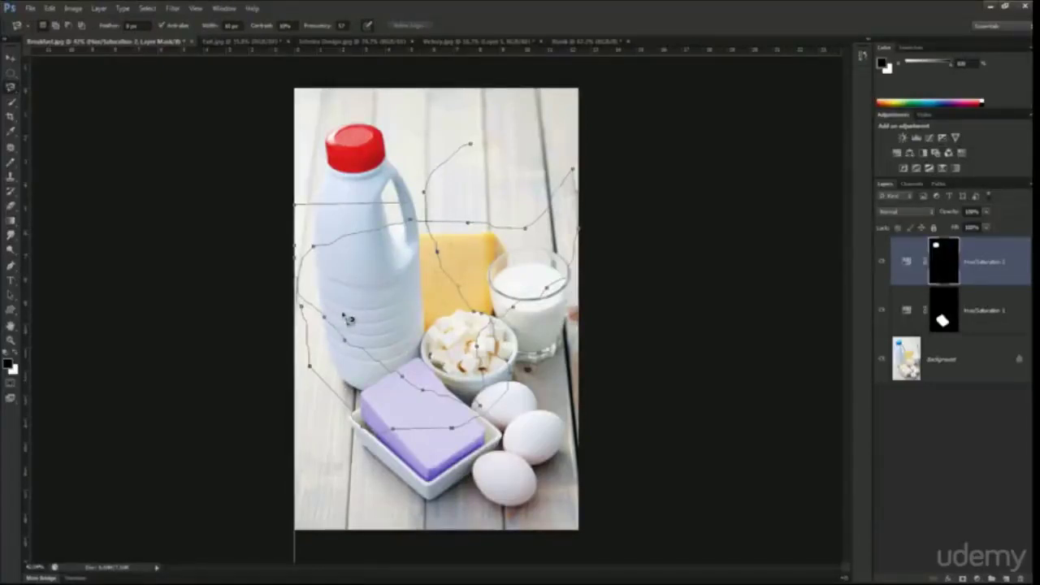
key("Escape")
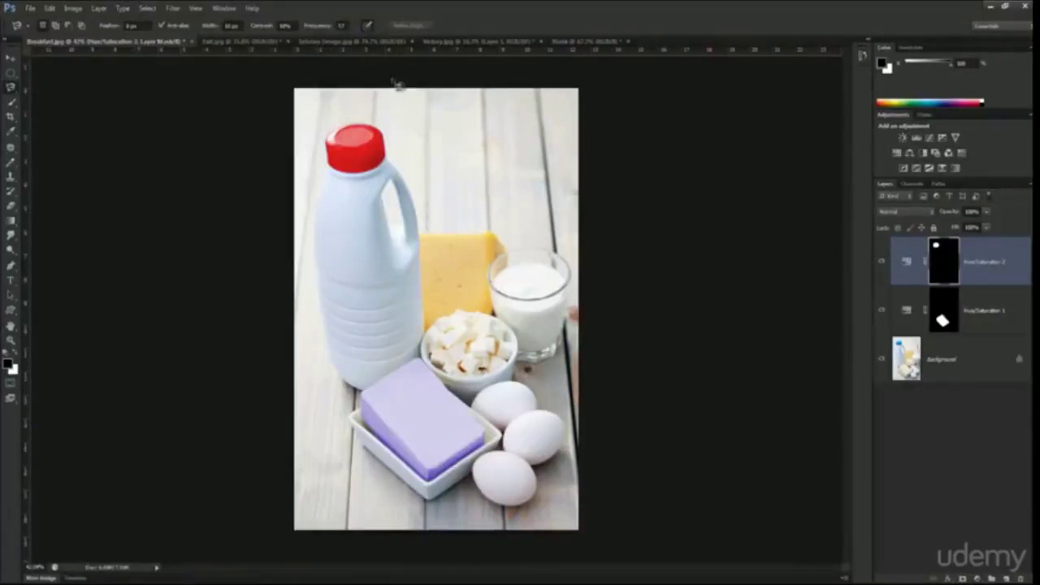
left_click(408, 111)
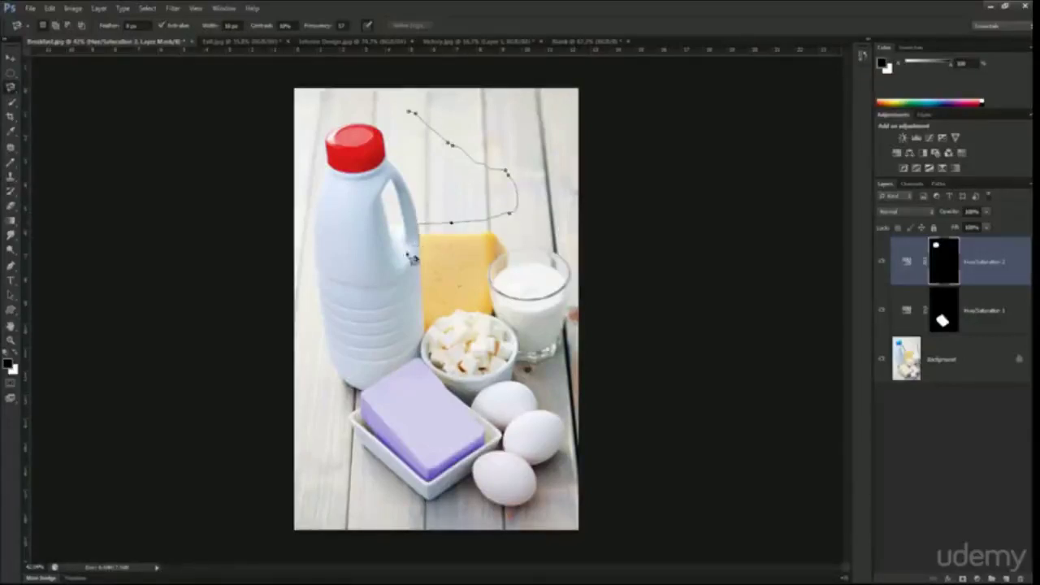
double_click(404, 166)
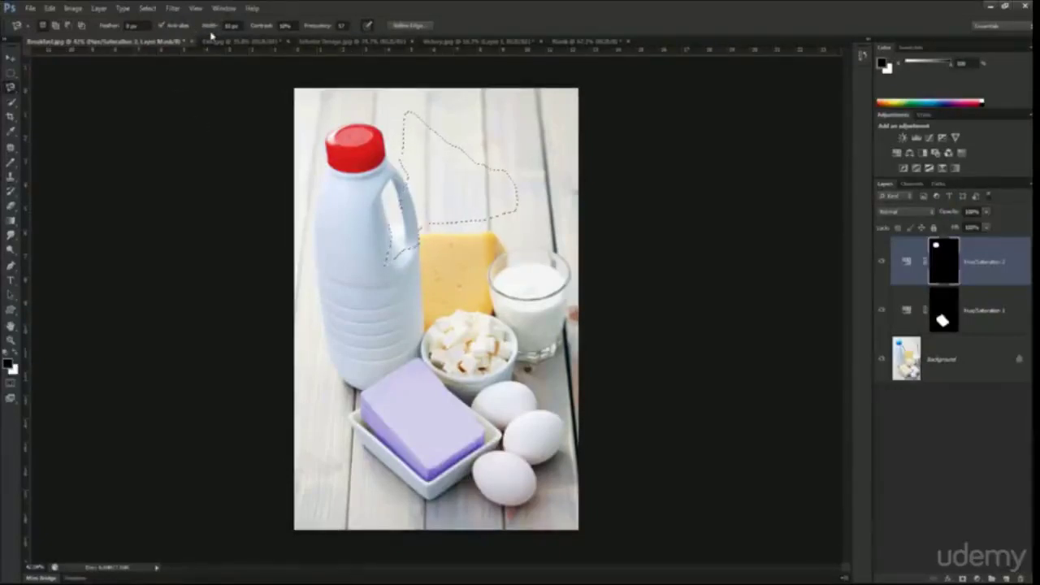
left_click(445, 110)
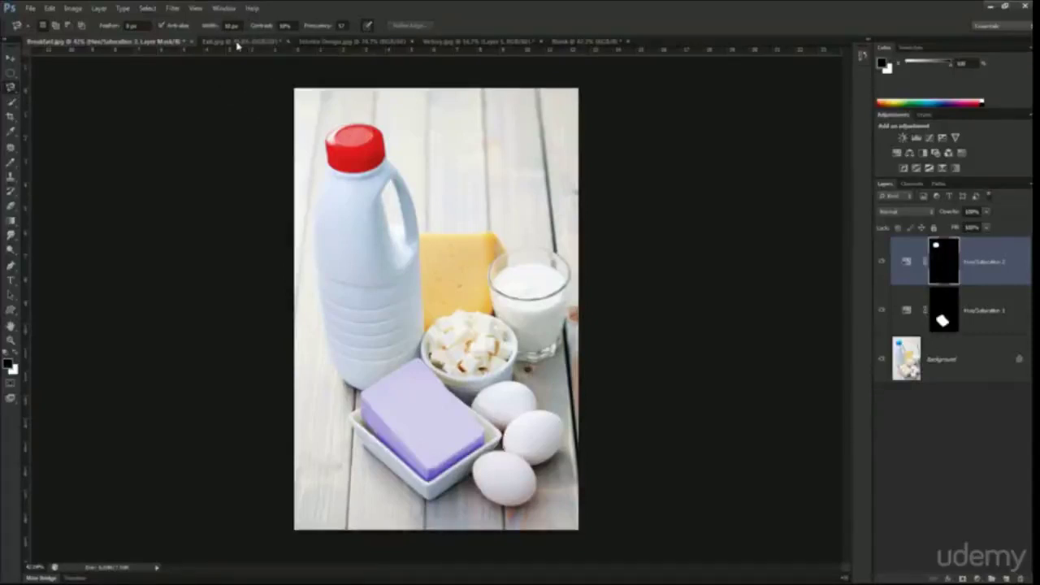
Step: Bring up Exit.jpg and switch from the Magnetic Lasso to the Quick Selection tool
left_click(237, 43)
left_click_drag(402, 97, 436, 93)
left_click(10, 87)
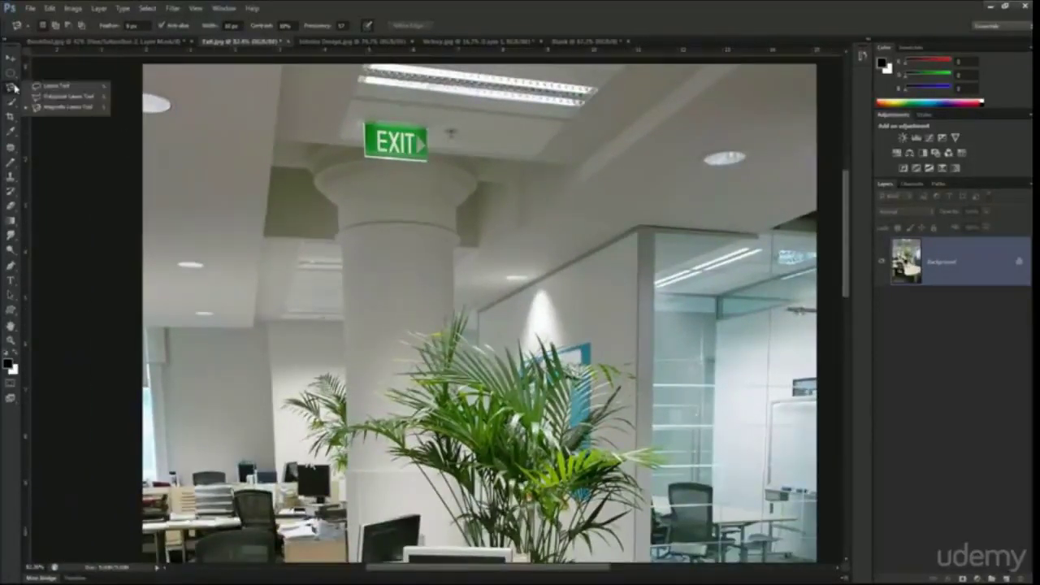
left_click(10, 102)
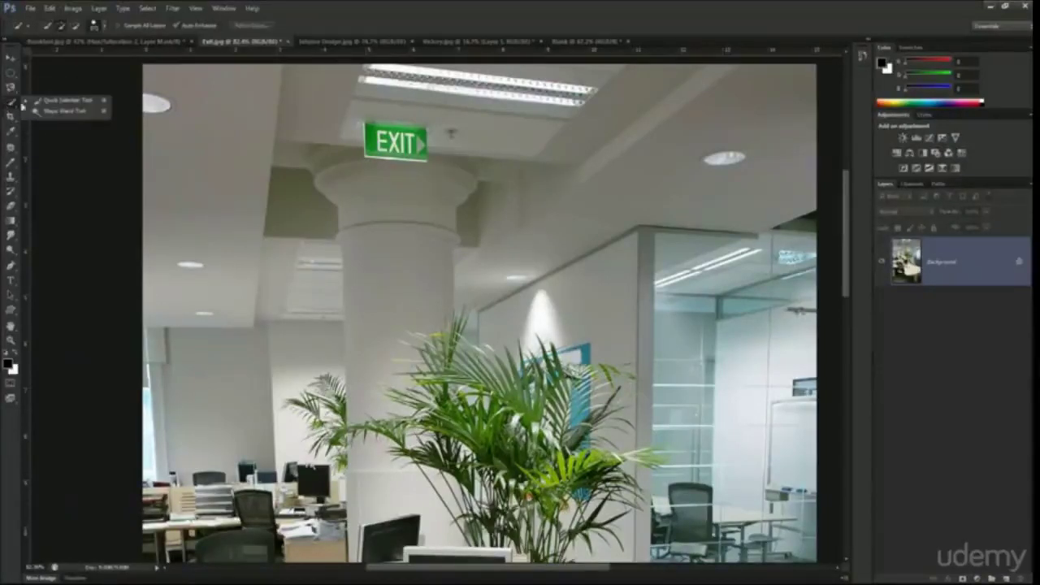
left_click(64, 104)
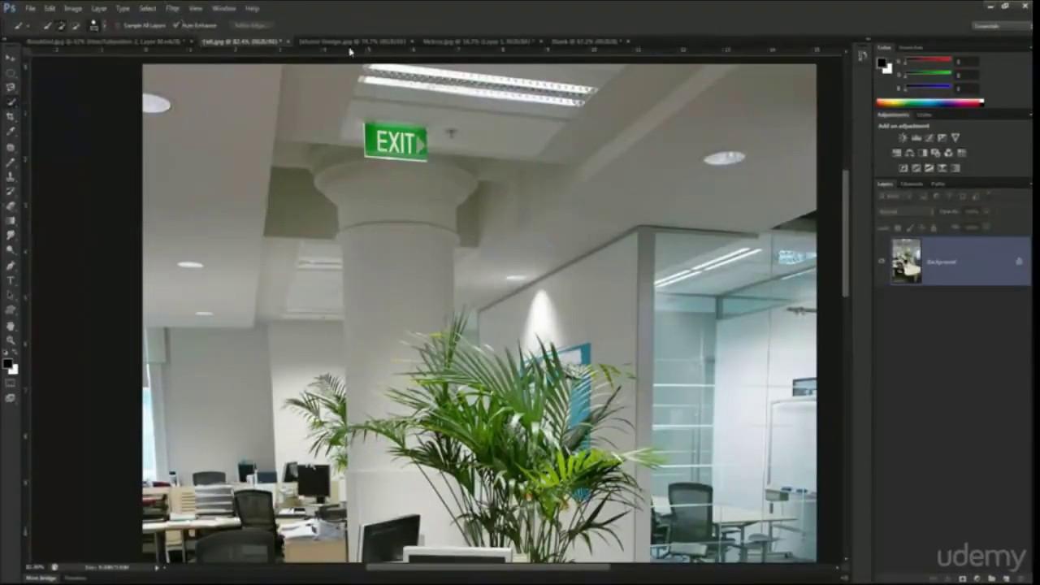
Step: Switch to Victory.jpg and delete Layer 1, which holds the dark vignette
left_click(485, 42)
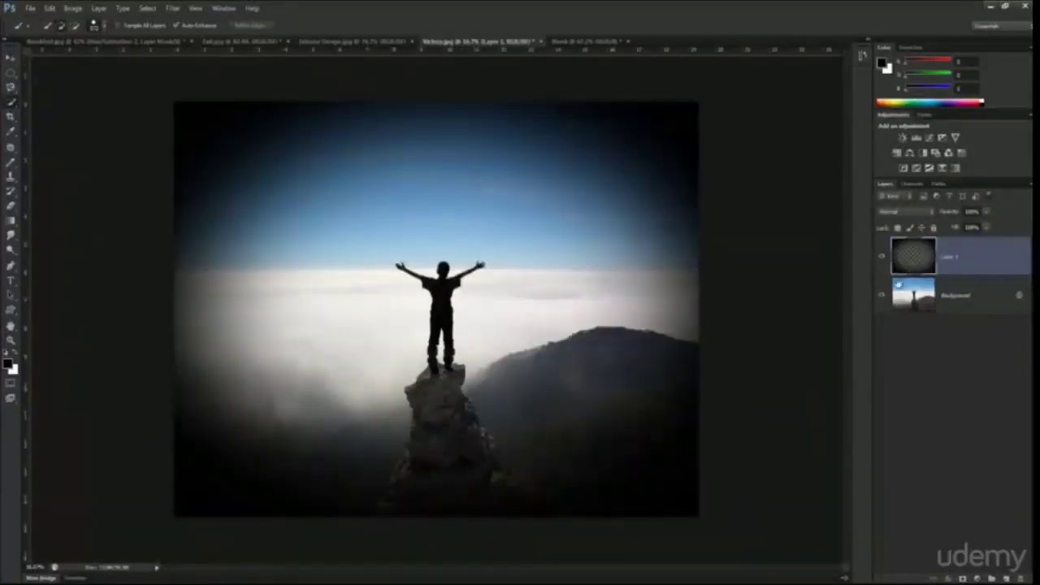
left_click_drag(899, 283, 1021, 578)
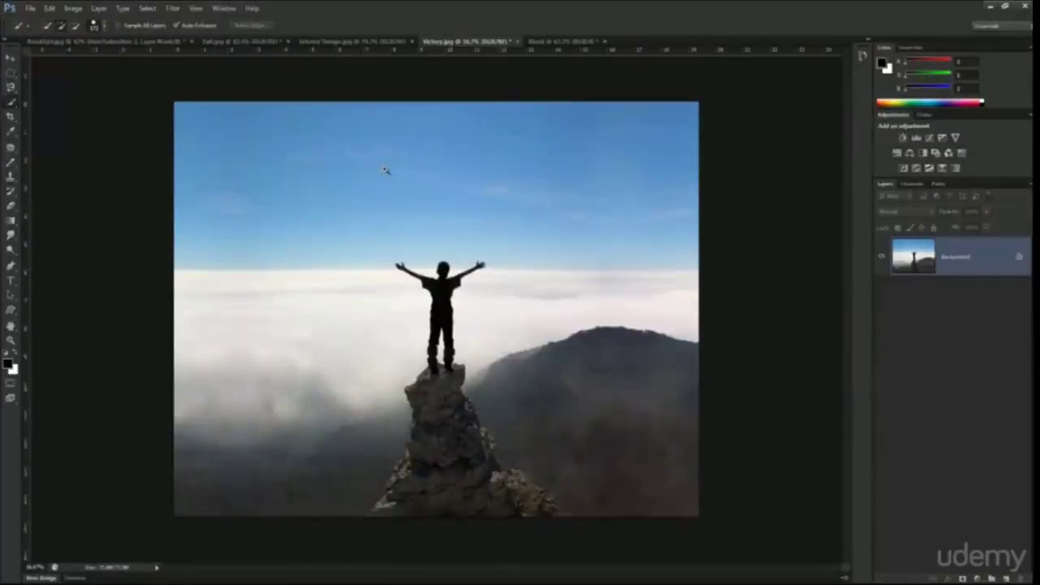
Step: Select the whole blue sky above the clouds with the Quick Selection tool and check the edge around the raised arms
key("ctrl+0")
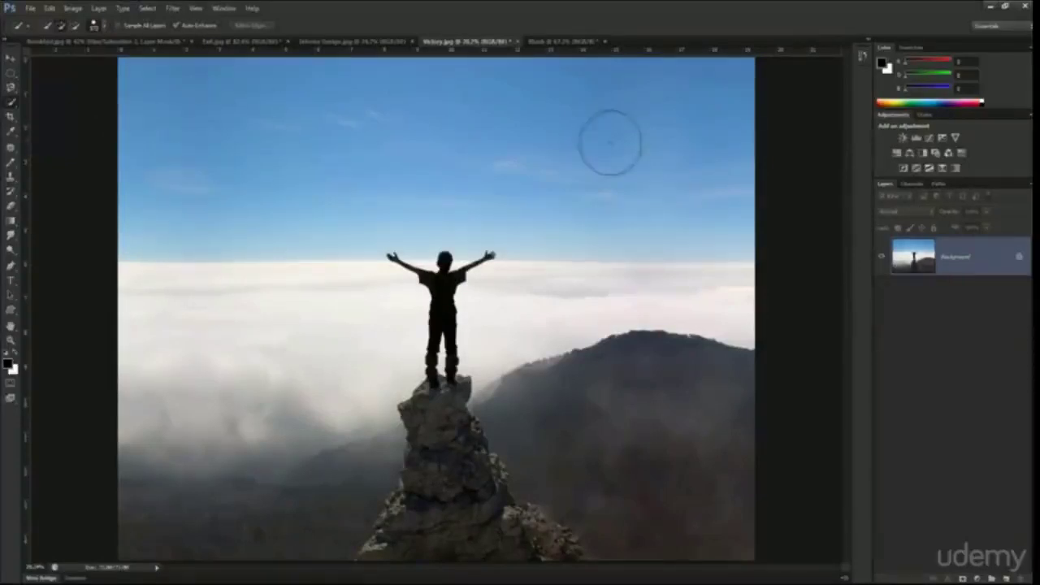
key("ctrl+minus")
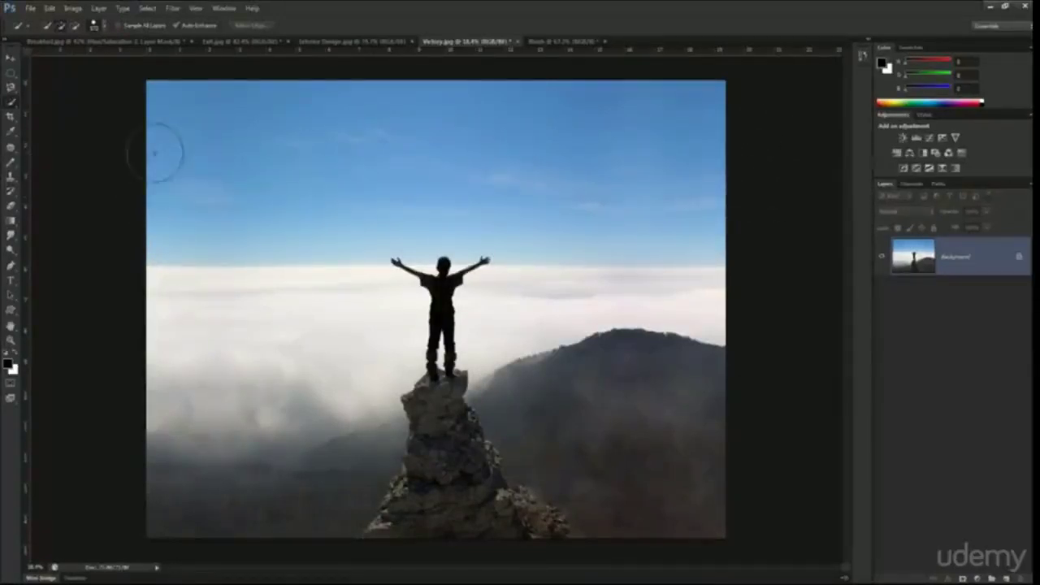
left_click_drag(163, 116, 619, 106)
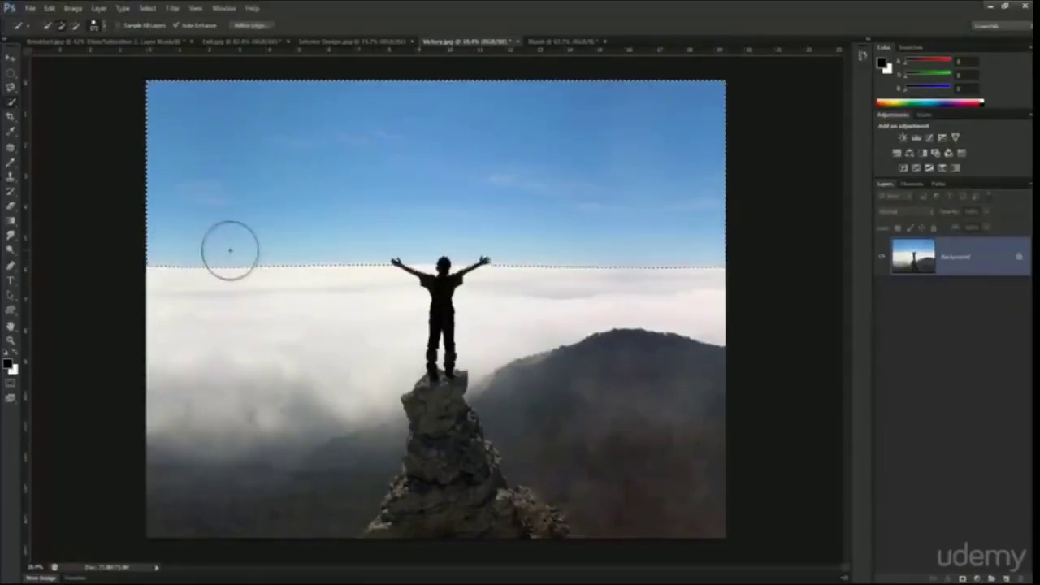
left_click_drag(420, 265, 492, 195)
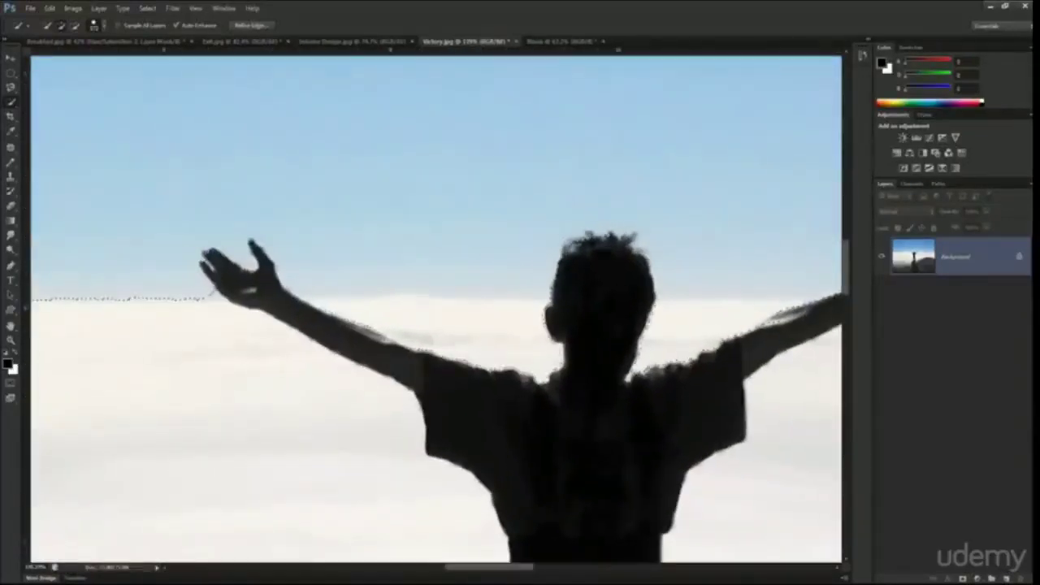
Step: Examine the sky selection's edge around the figure's hands, head and shoulders and along the cloud horizon
left_click_drag(198, 256, 252, 257)
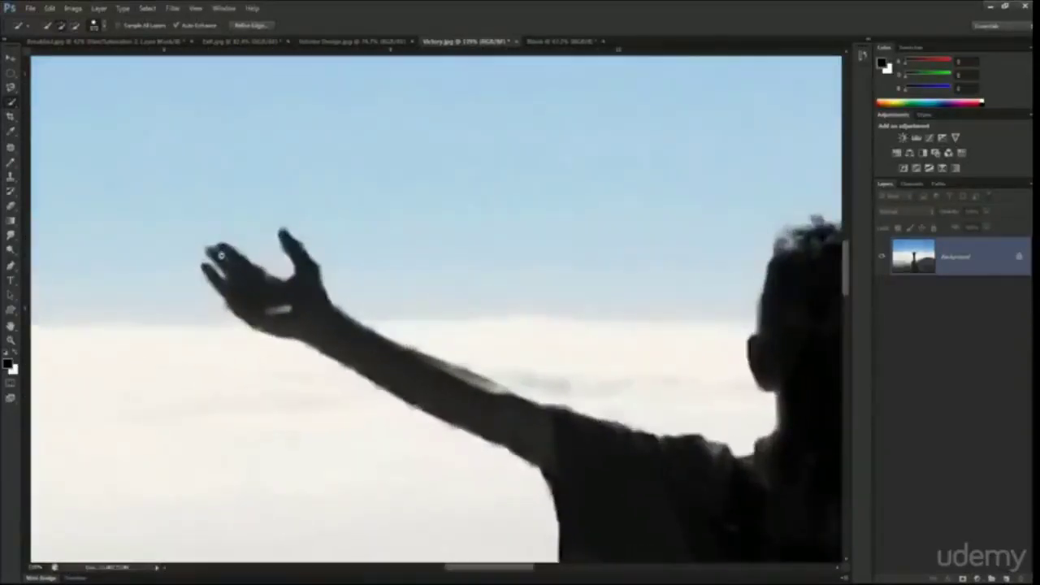
left_click_drag(434, 242, 285, 242)
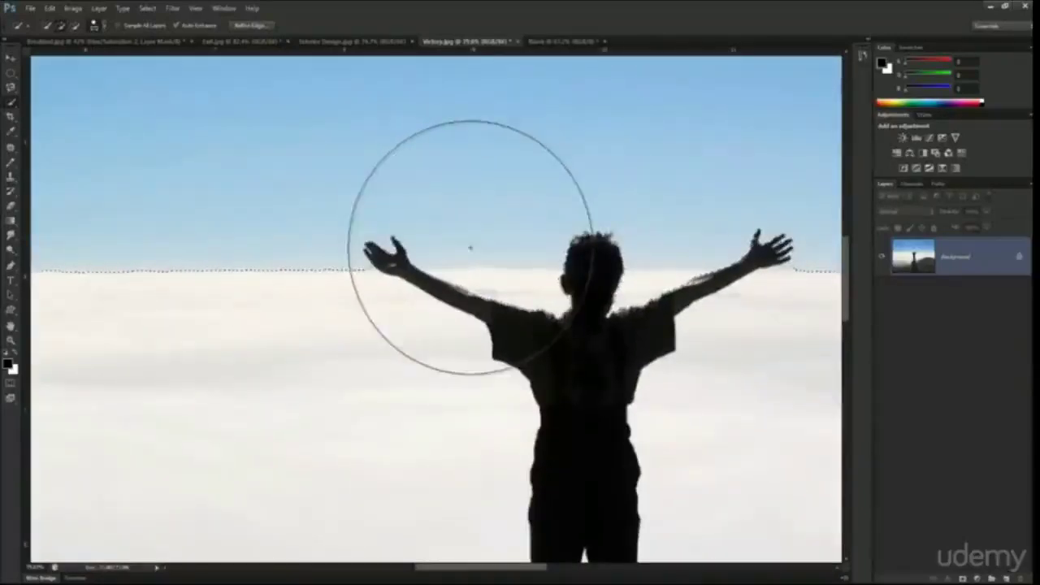
left_click_drag(566, 263, 363, 278)
scroll(450, 249, "down", 5)
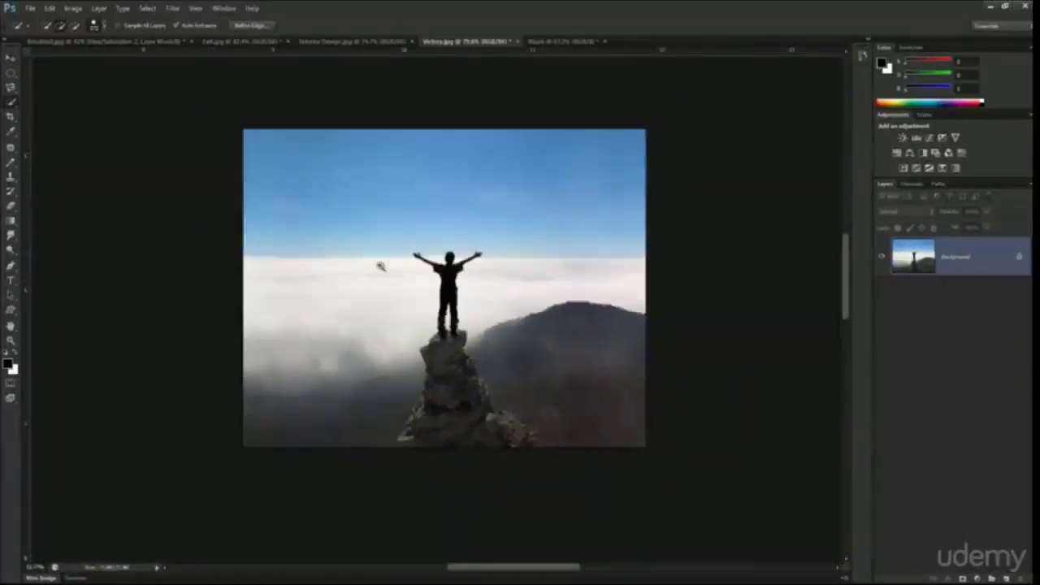
scroll(364, 225, "up", 1)
left_click(398, 247)
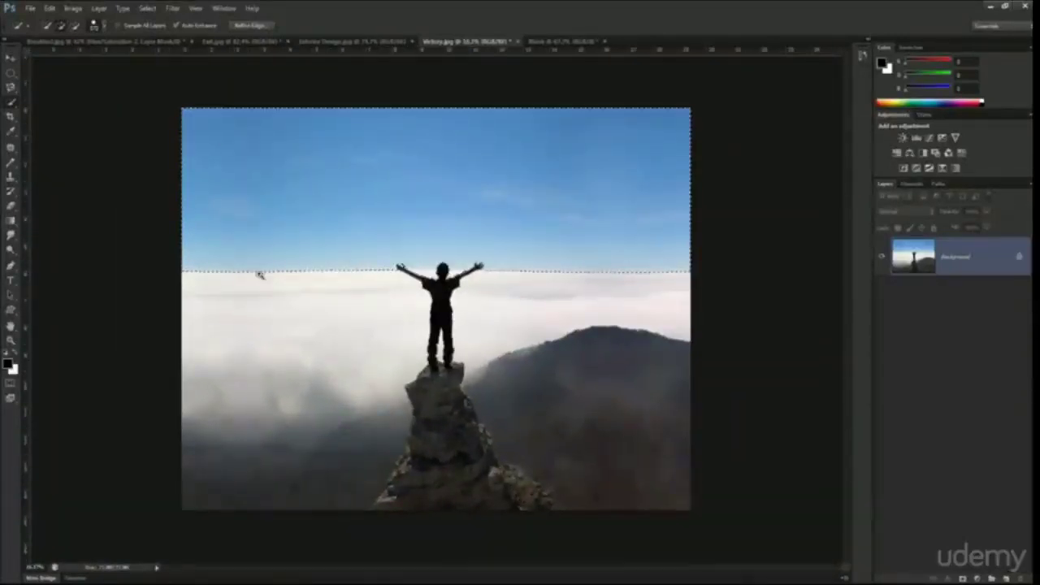
scroll(259, 275, "up", 3)
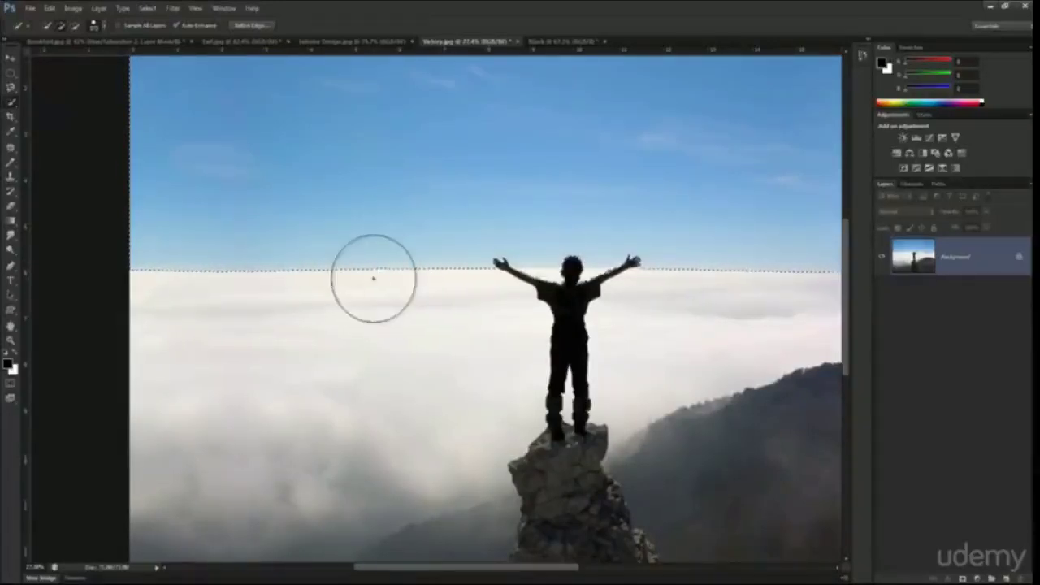
Step: Invert the sky selection, add a layer mask from it that hides the sky, and undo the mask
scroll(441, 174, "down", 3)
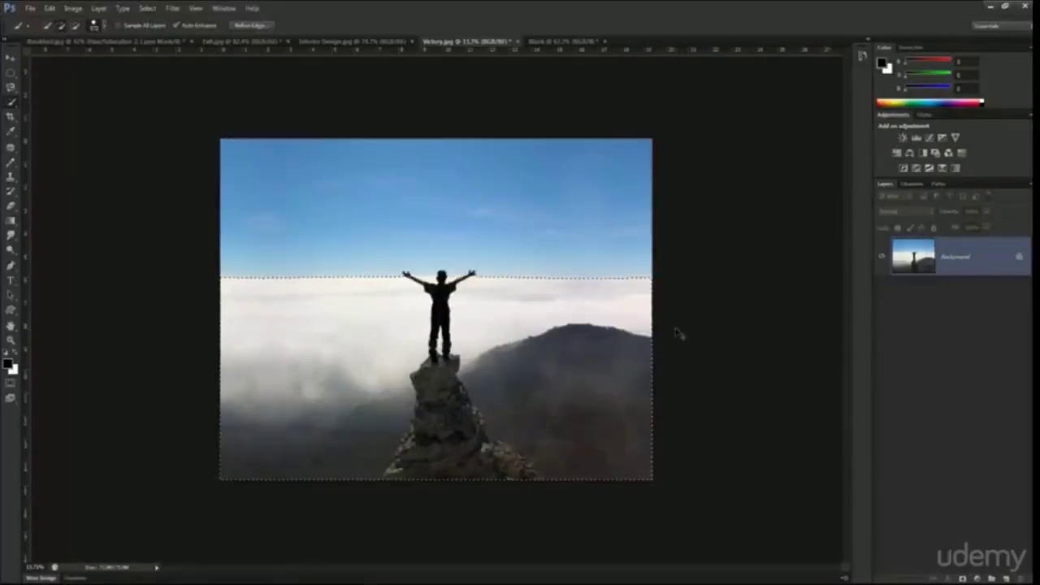
left_click(963, 577)
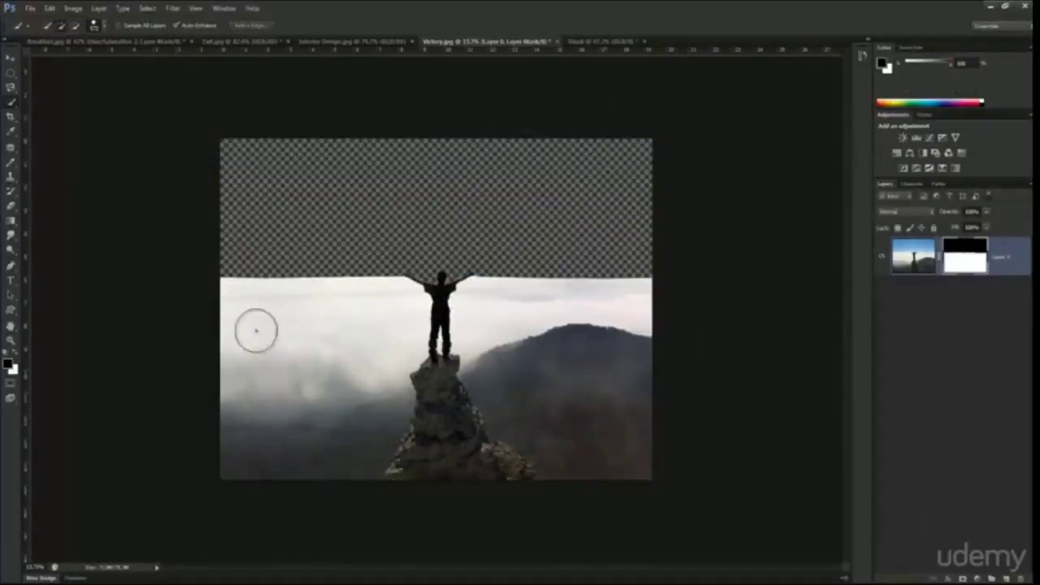
key("ctrl+z")
Step: Inspect how closely the inverted selection follows the horizon beside the figure's raised hands, up close and on the whole picture
scroll(479, 234, "up", 4)
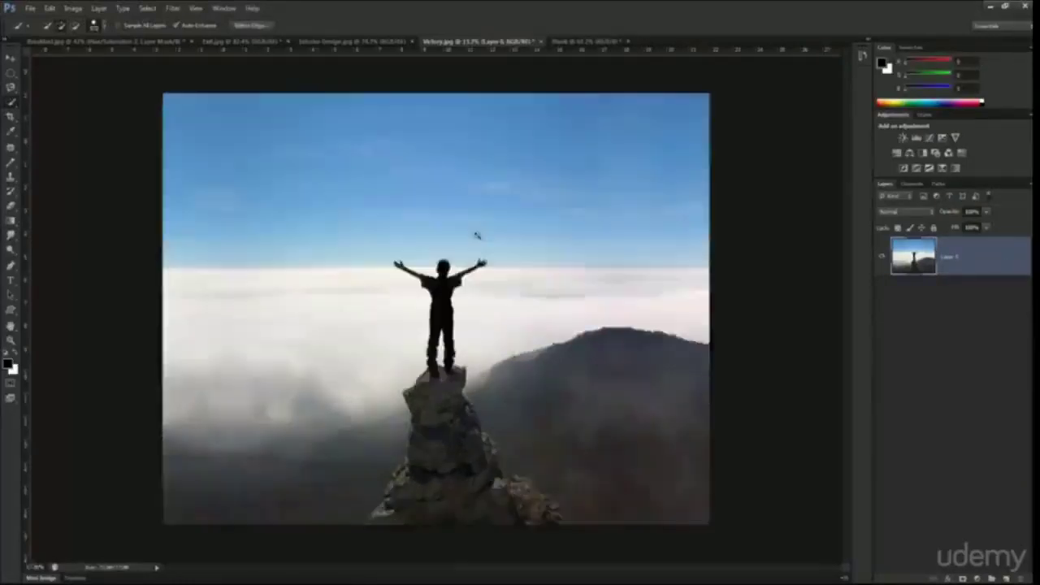
scroll(478, 238, "down", 3)
scroll(476, 237, "up", 1)
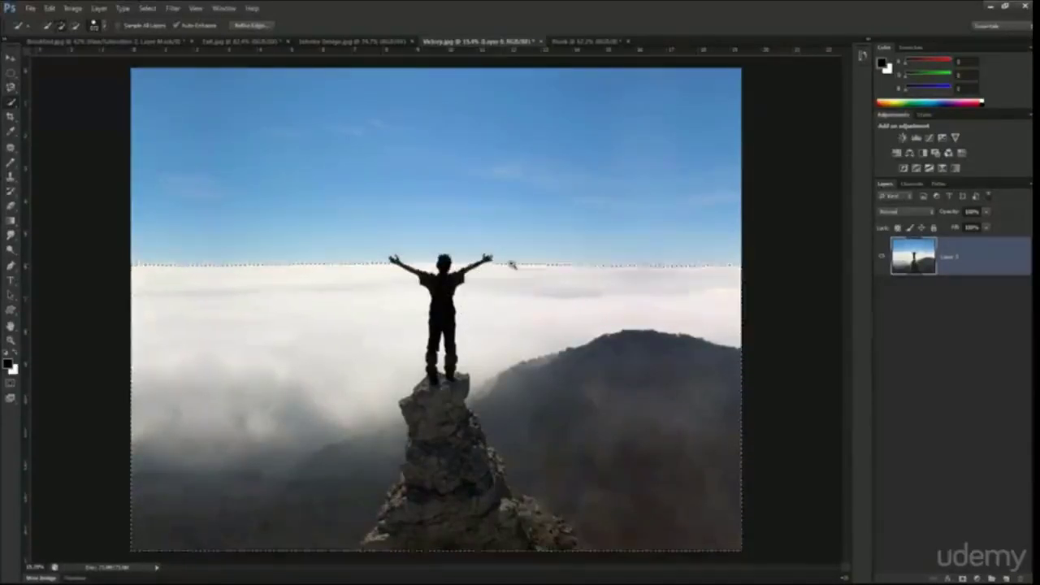
left_click(512, 264)
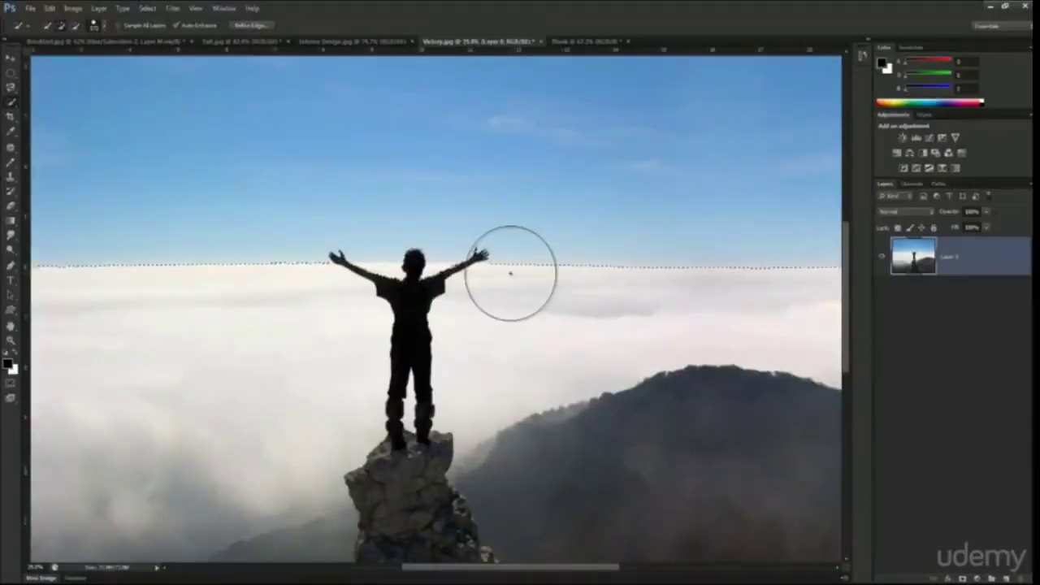
left_click_drag(482, 249, 621, 244)
key("ctrl+1")
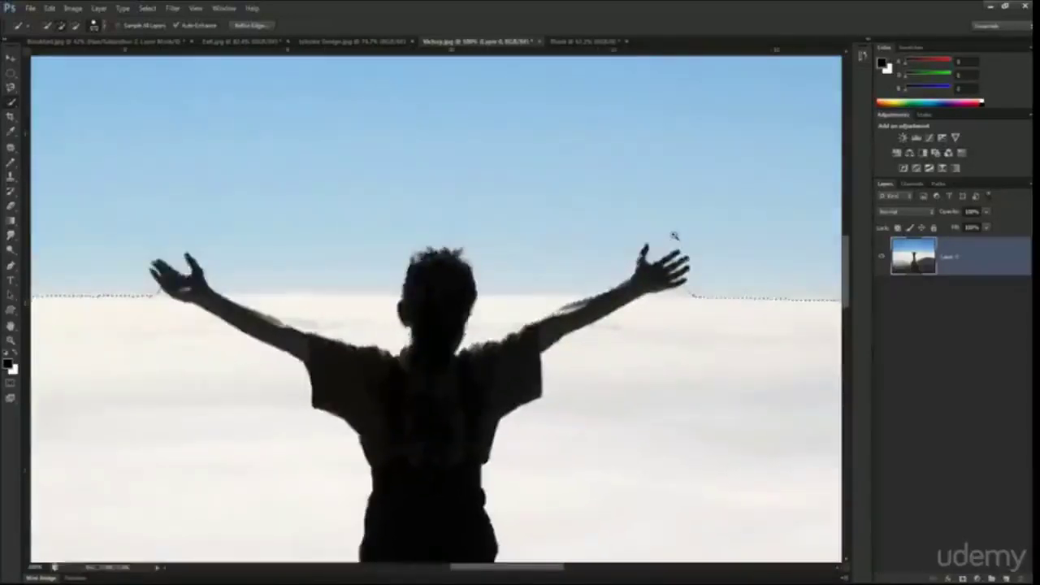
key("ctrl+0")
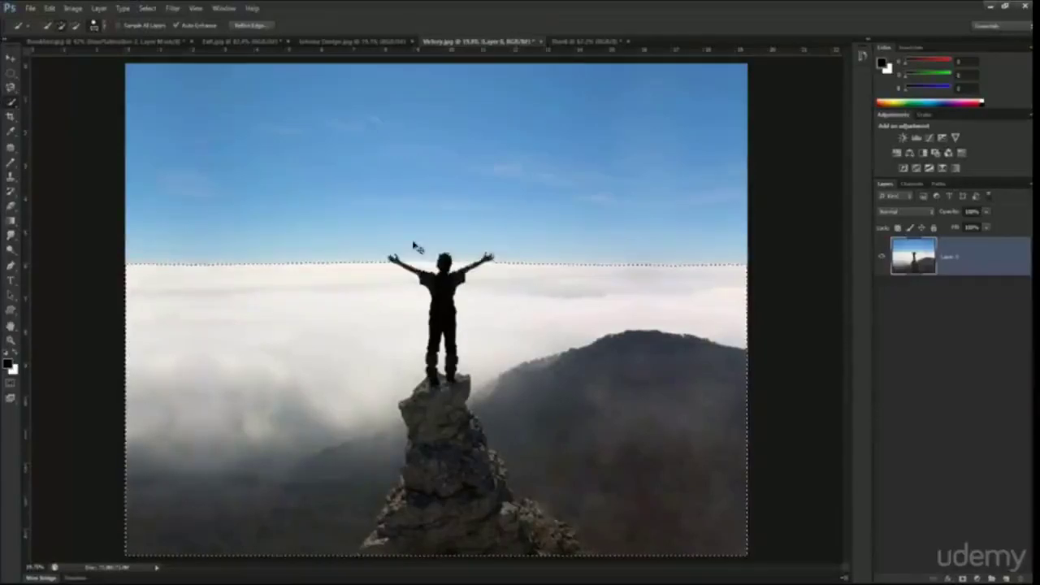
Step: Clear the selection, brush a small Quick Selection patch in the sky's upper-left corner and deselect it as well
key("ctrl+d")
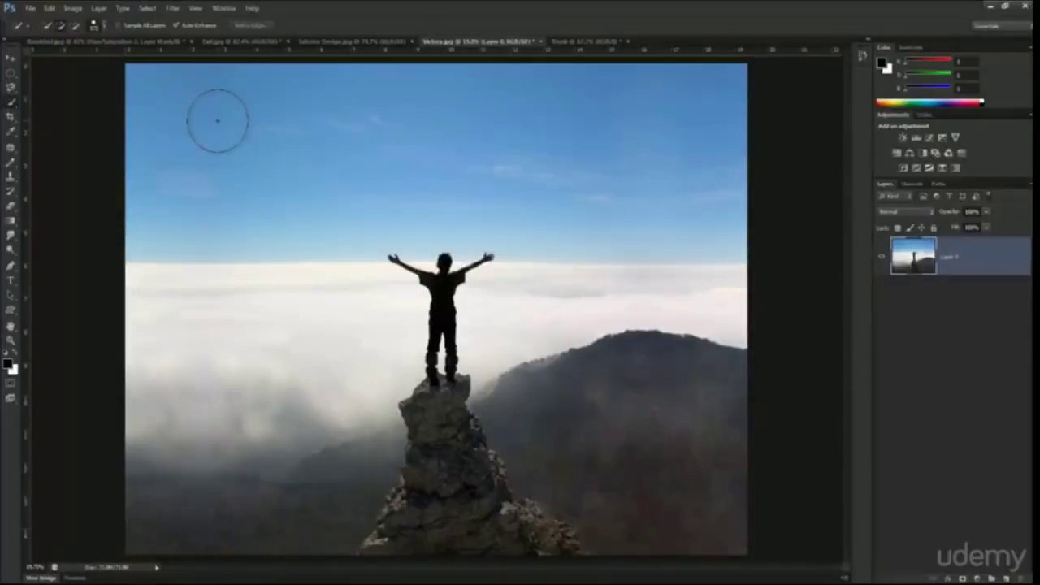
left_click_drag(214, 120, 274, 116)
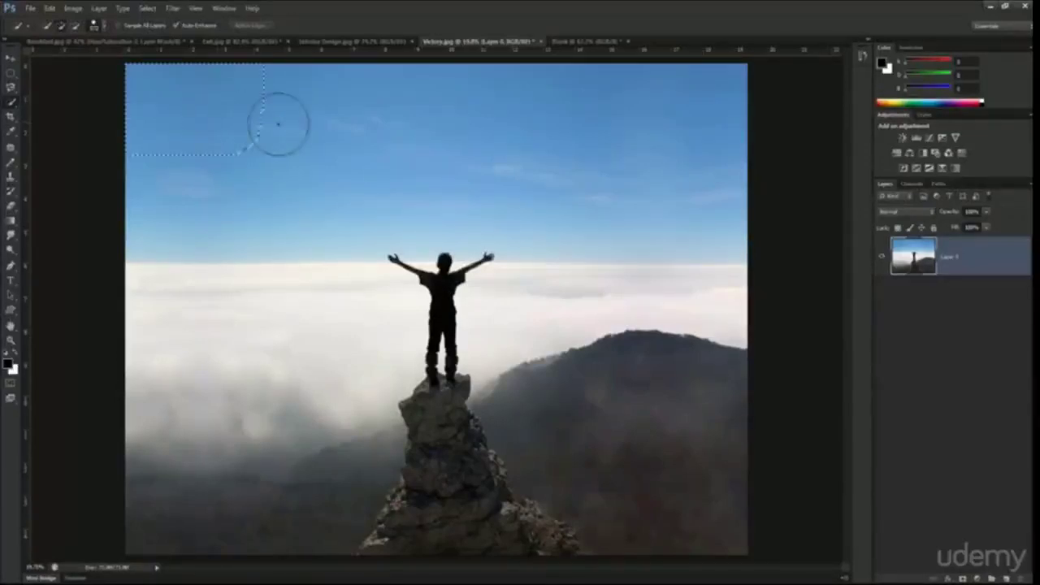
key("ctrl+d")
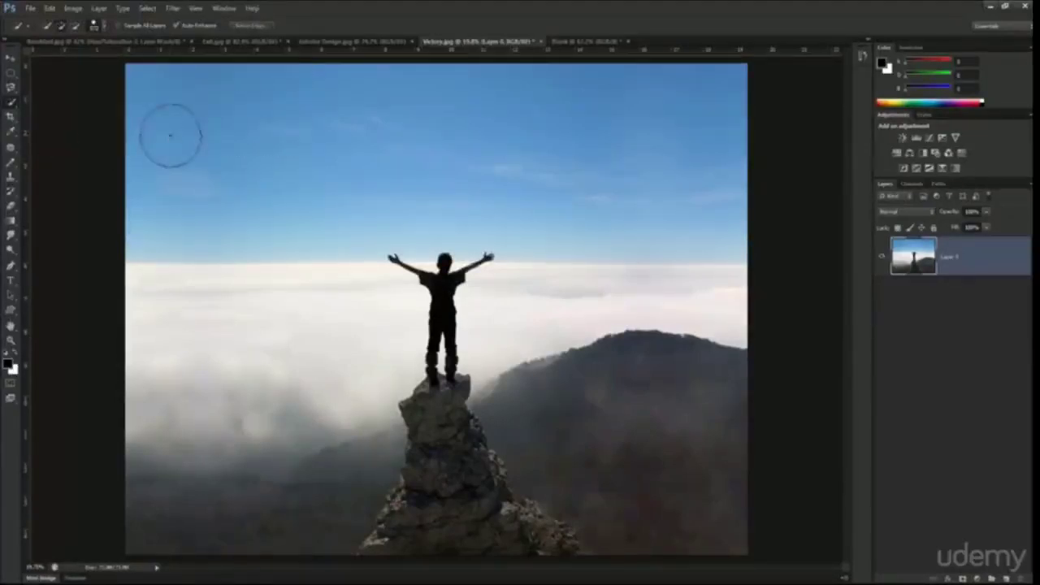
Step: Switch from the Quick Selection tool to the Magic Wand and bring up Exit.jpg
right_click(8, 106)
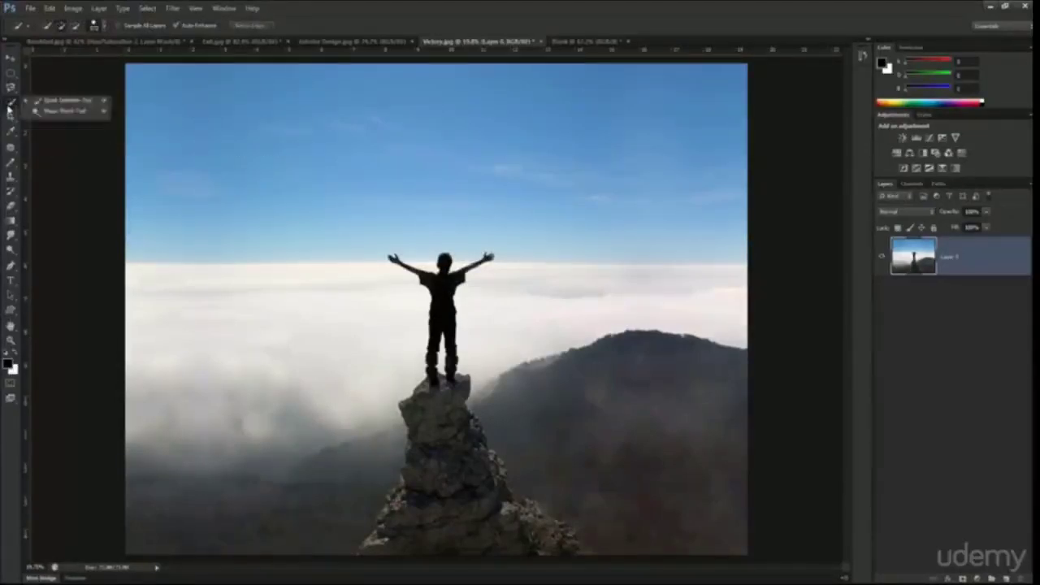
left_click(61, 111)
left_click(345, 41)
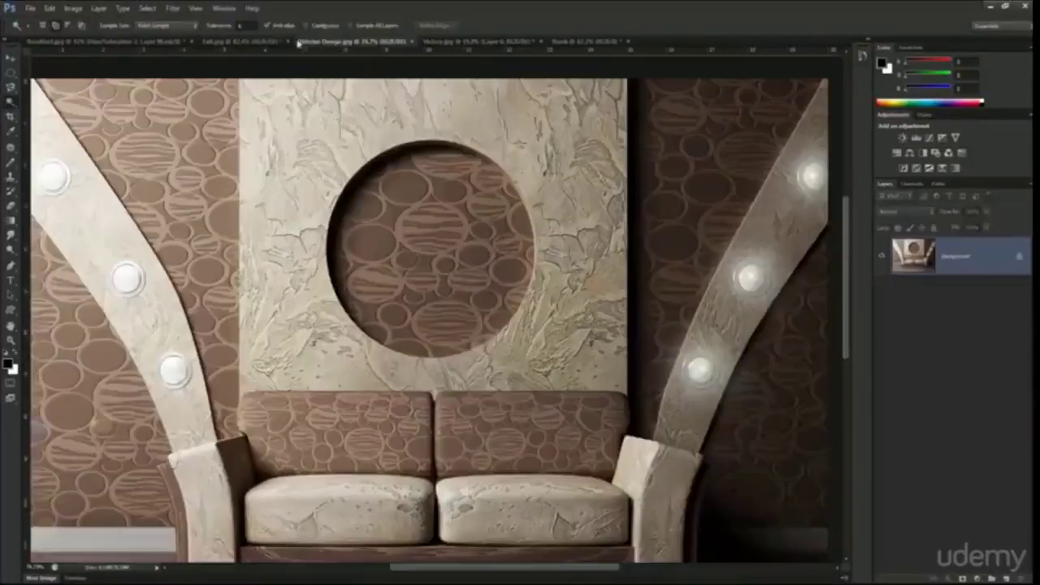
left_click(243, 41)
Step: Select the black of the desk monitor's screen with the Magic Wand
scroll(434, 146, "down", 4)
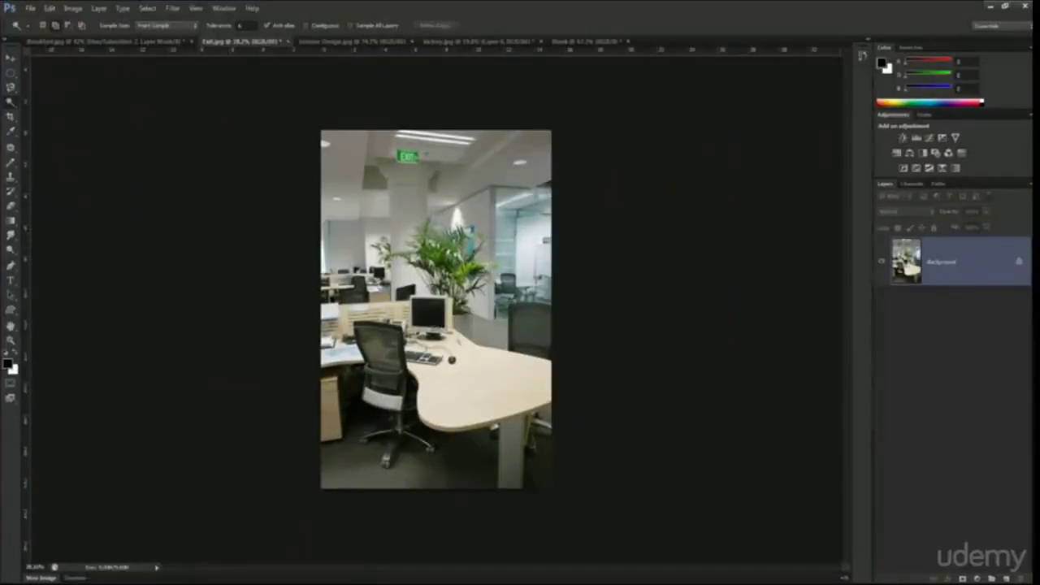
scroll(436, 308, "up", 6)
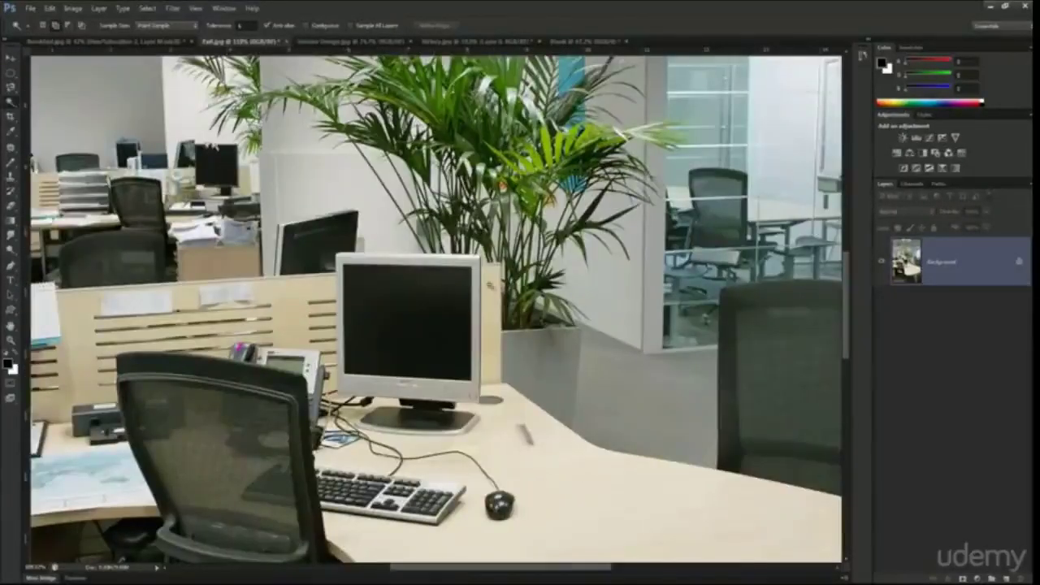
left_click_drag(466, 290, 471, 220)
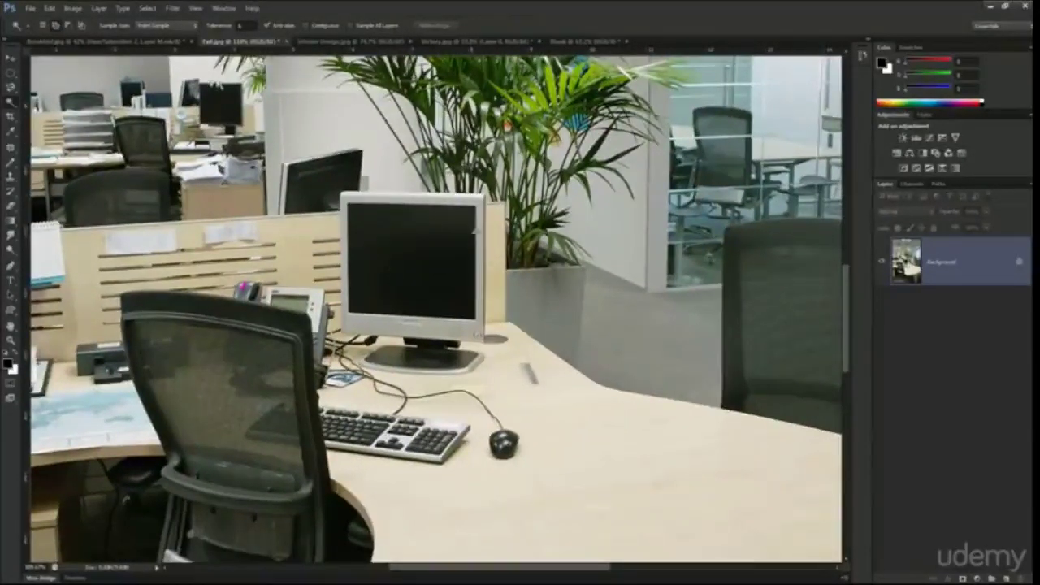
scroll(422, 280, "down", 3)
scroll(455, 260, "up", 4)
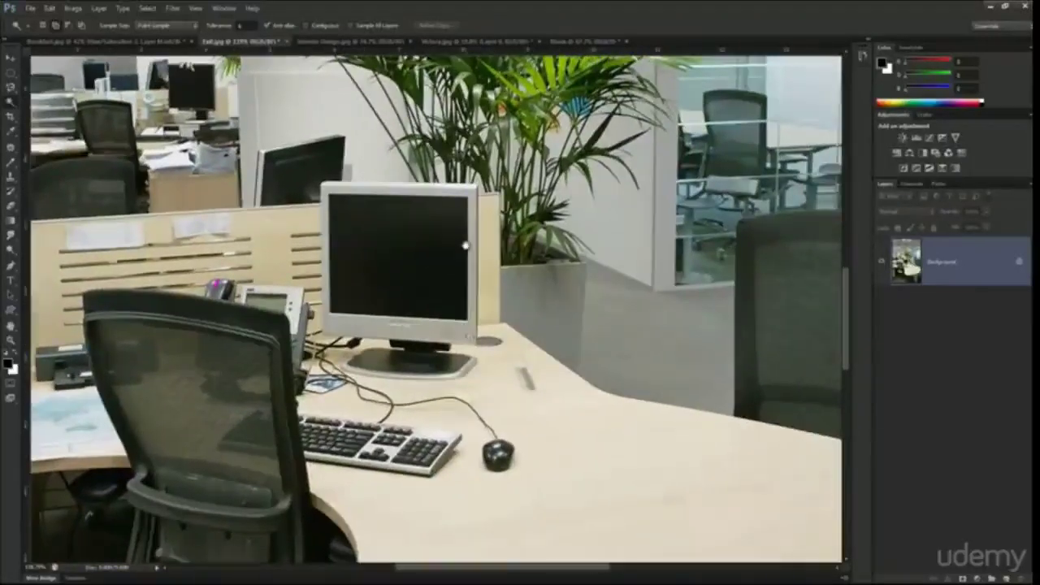
left_click_drag(465, 244, 486, 241)
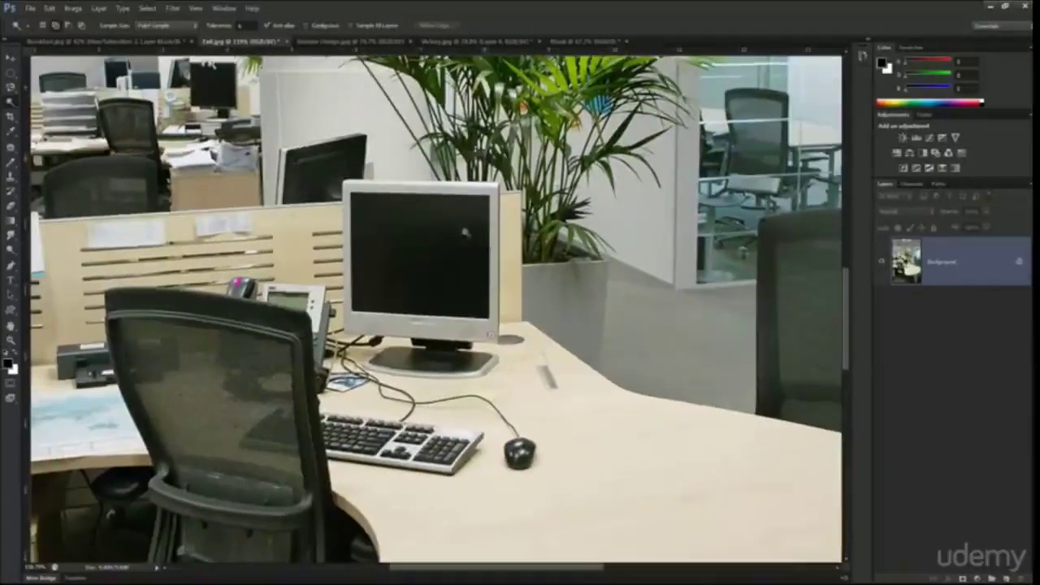
left_click(413, 232)
Step: Check which dark areas of the chairs, keyboard and floor the Magic Wand selection covers, and deselect it
scroll(413, 233, "down", 5)
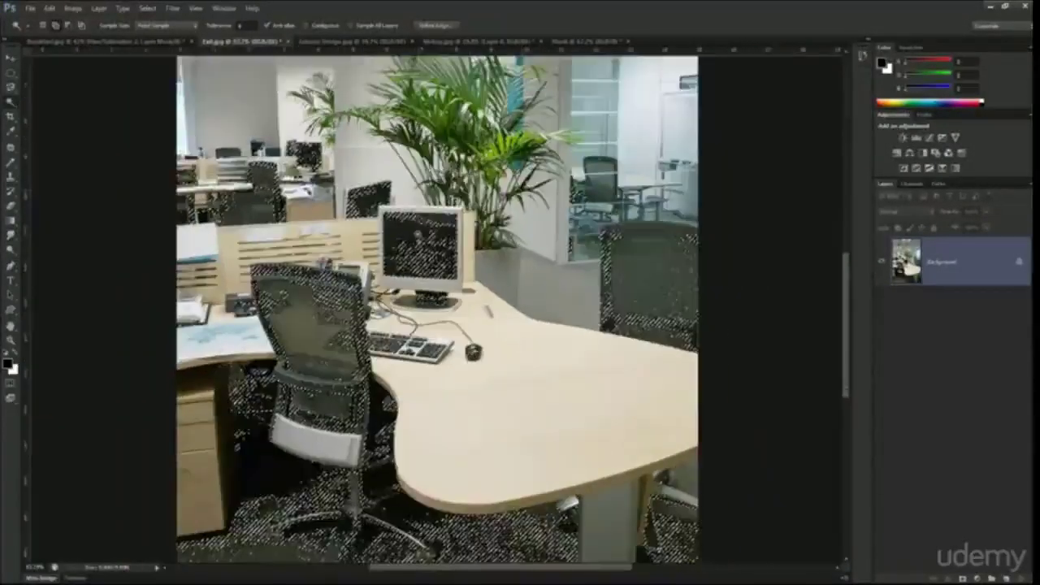
scroll(325, 362, "up", 5)
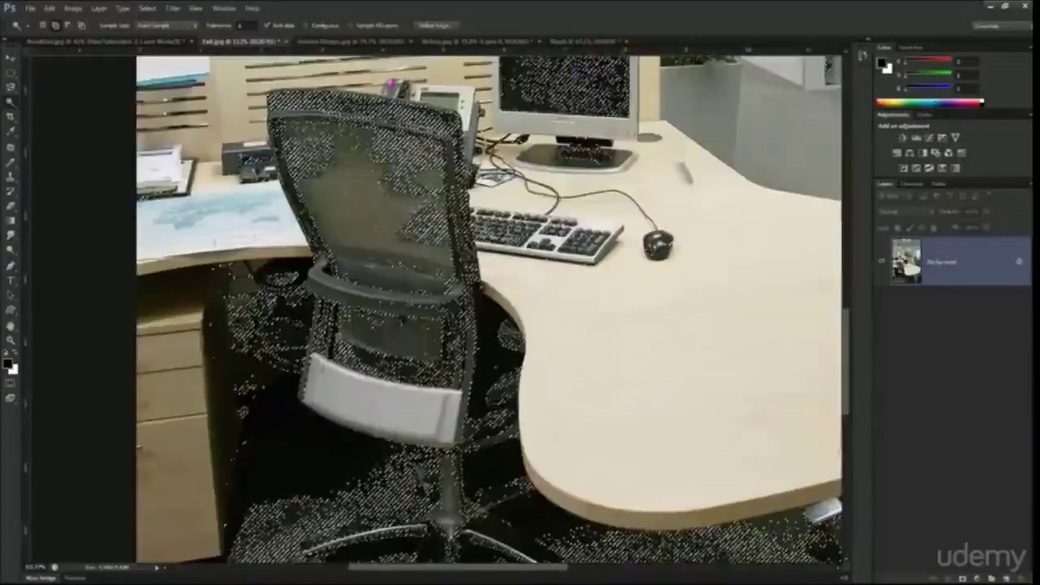
scroll(325, 362, "down", 5)
scroll(405, 358, "down", 1)
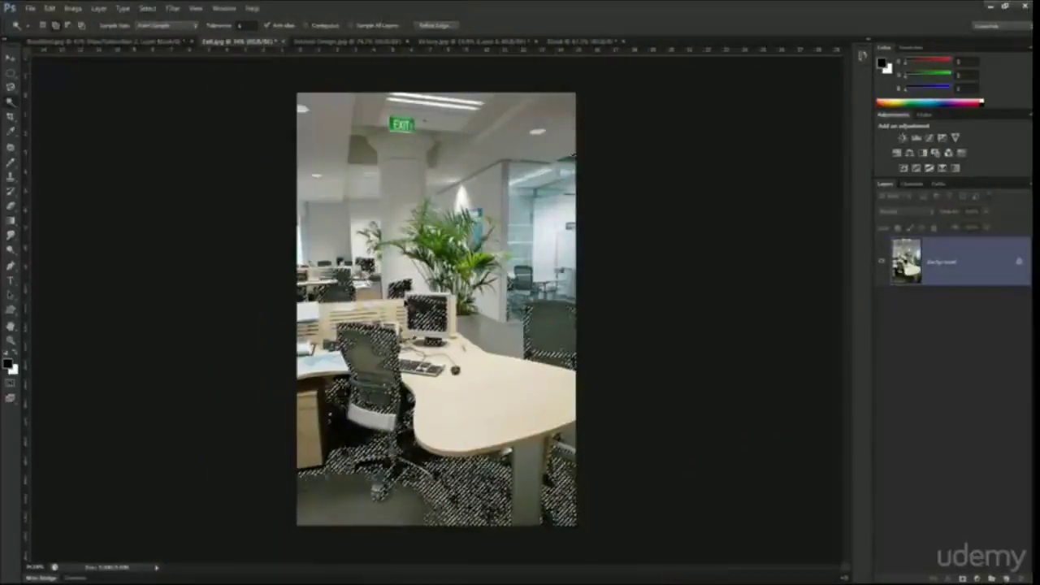
key("ctrl+d")
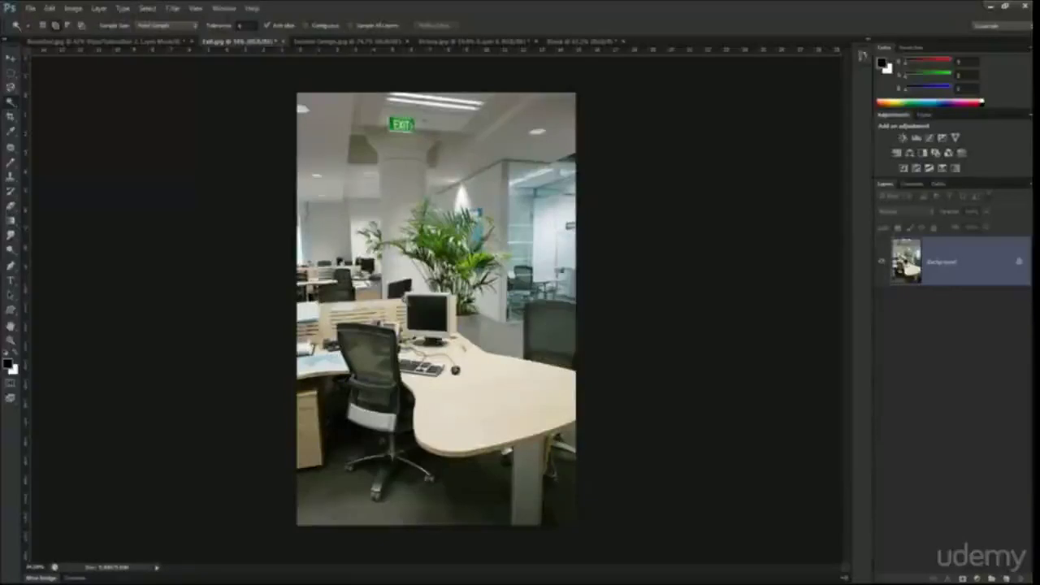
Step: Bring up the Blank document and draw an irregular six-cornered selection on the pink canvas with the Polygonal Lasso
left_click(560, 42)
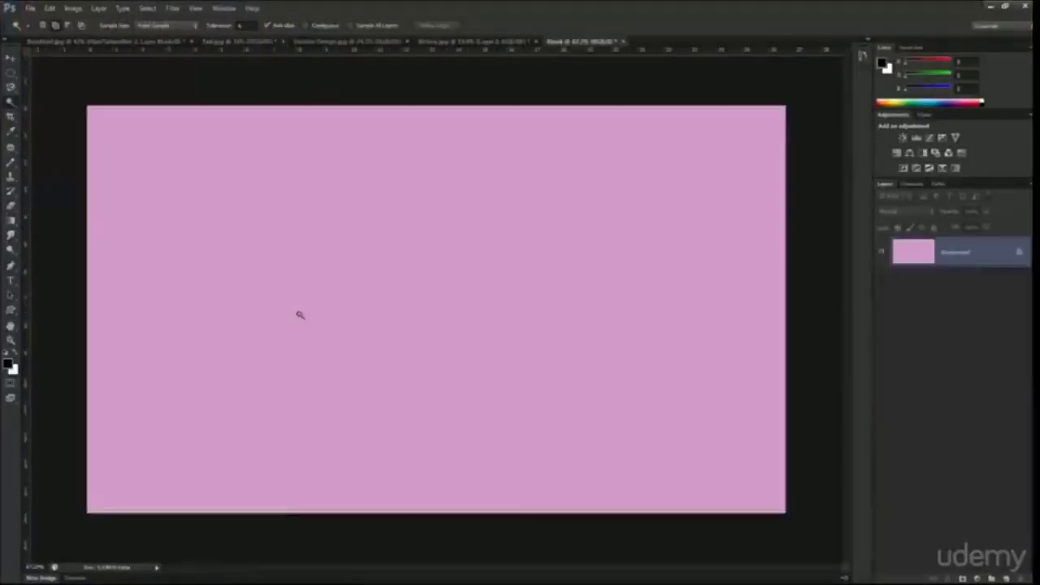
left_click(14, 87)
left_click(65, 98)
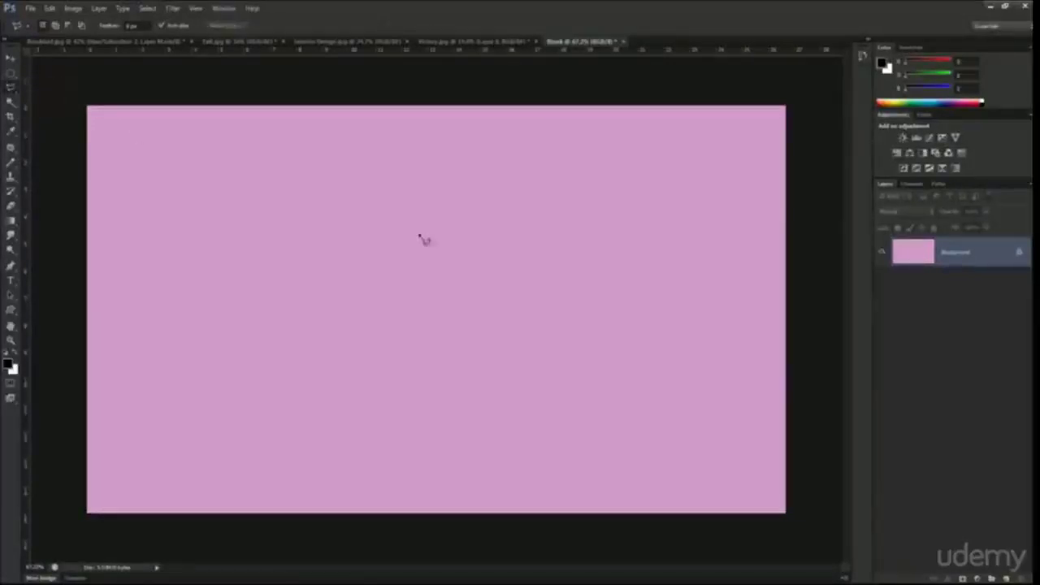
left_click(317, 412)
left_click(578, 380)
left_click(655, 85)
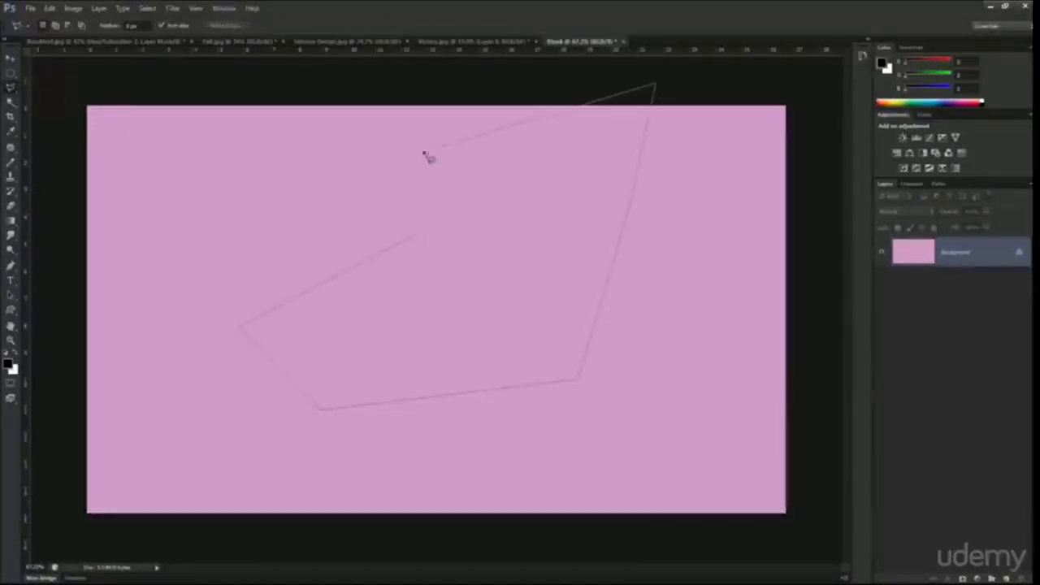
key("Return")
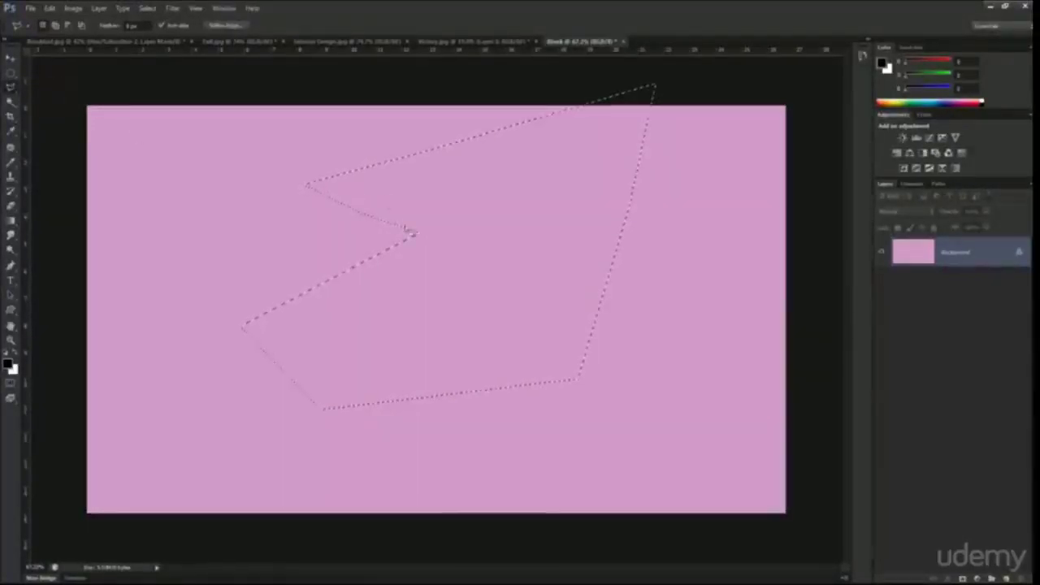
Step: Deselect the polygon, reselect it, deselect it again and return to Exit.jpg
key("ctrl+d")
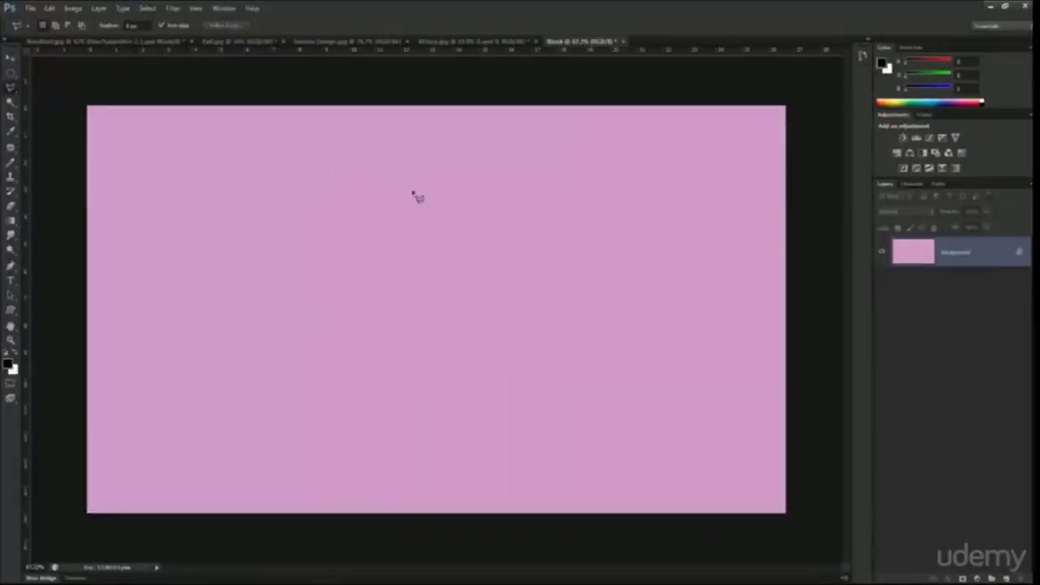
key("ctrl+shift+d")
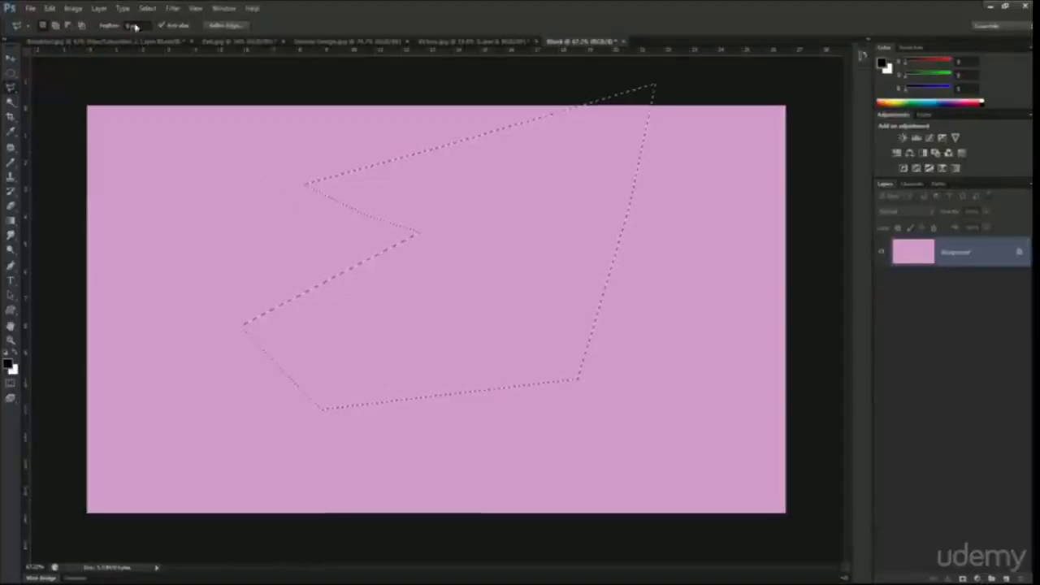
left_click(147, 9)
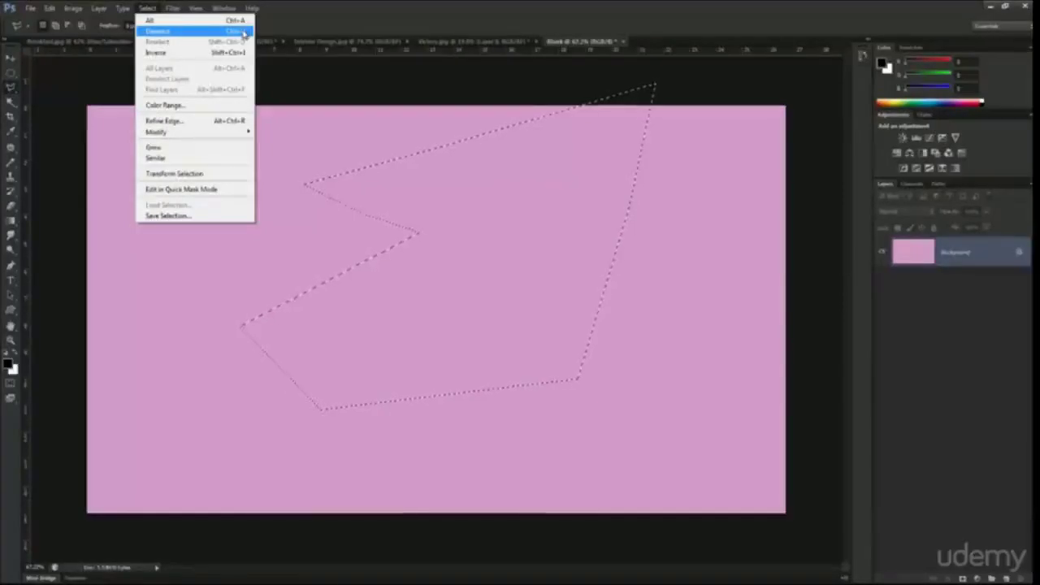
left_click(241, 31)
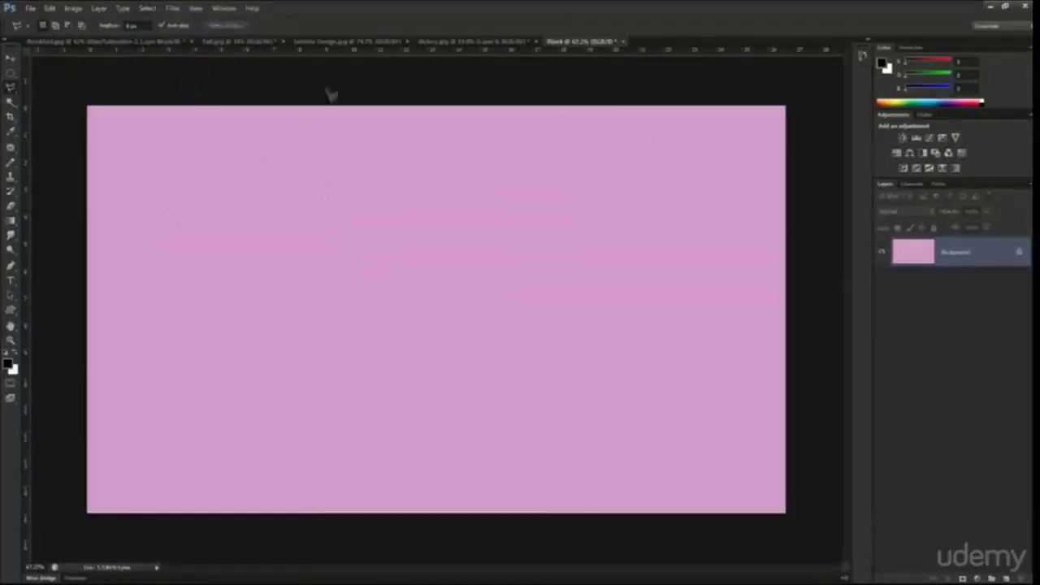
left_click(220, 42)
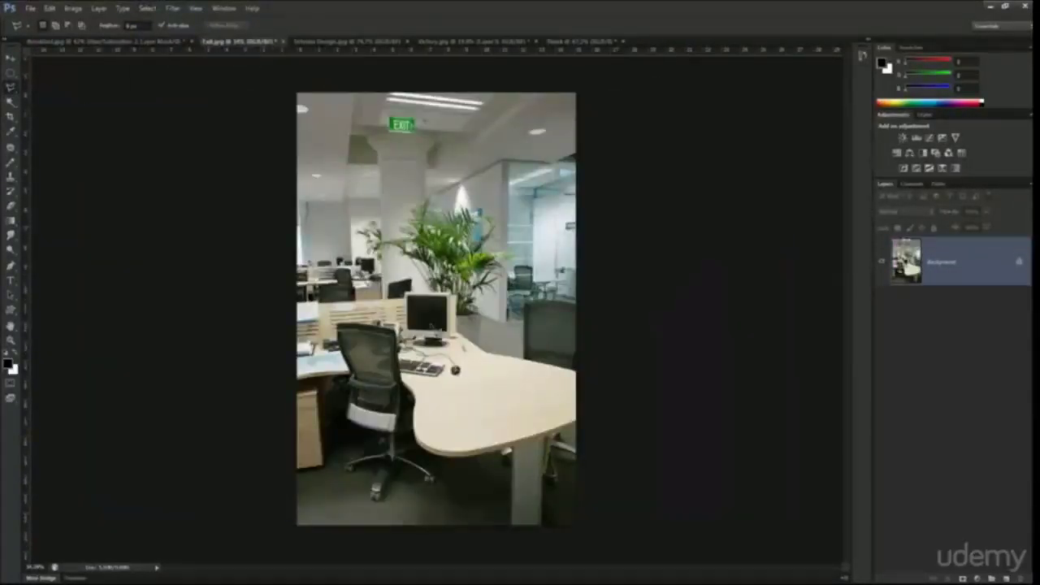
Step: Select the desk monitor's black screen with the Magic Wand with Contiguous off, and deselect the result
scroll(423, 324, "up", 8)
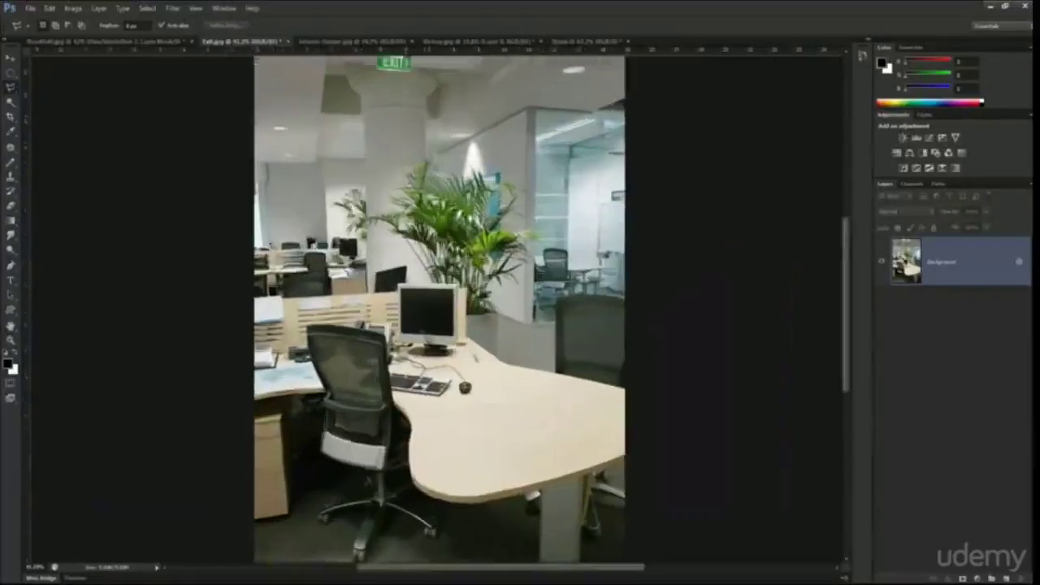
left_click(8, 104)
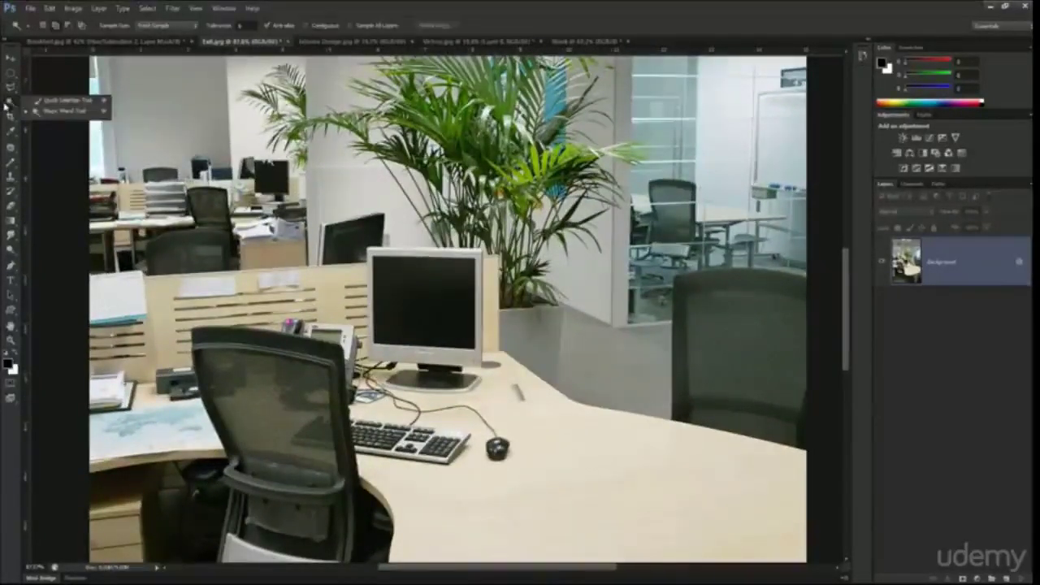
left_click(52, 115)
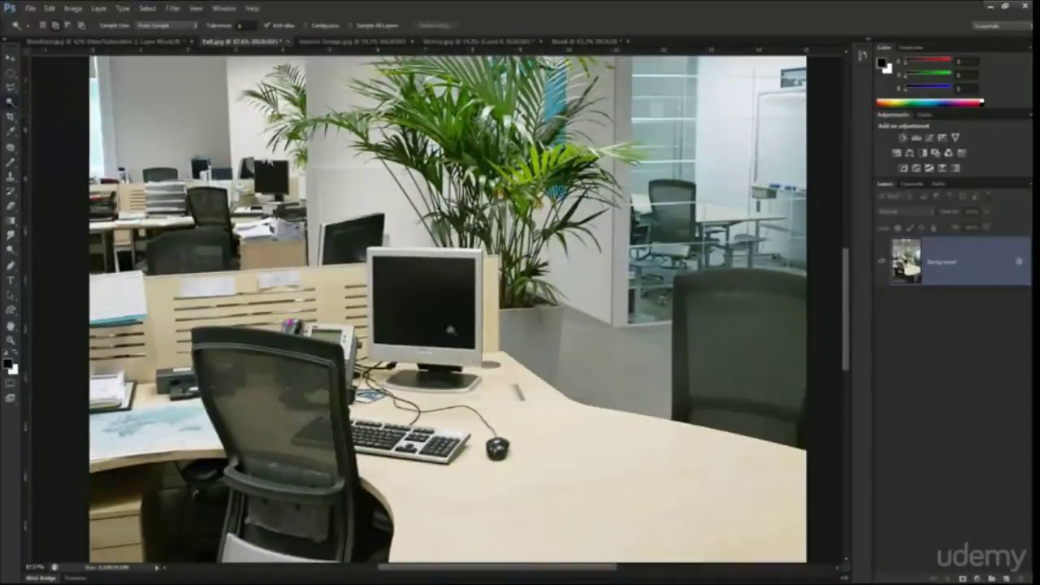
left_click(435, 290)
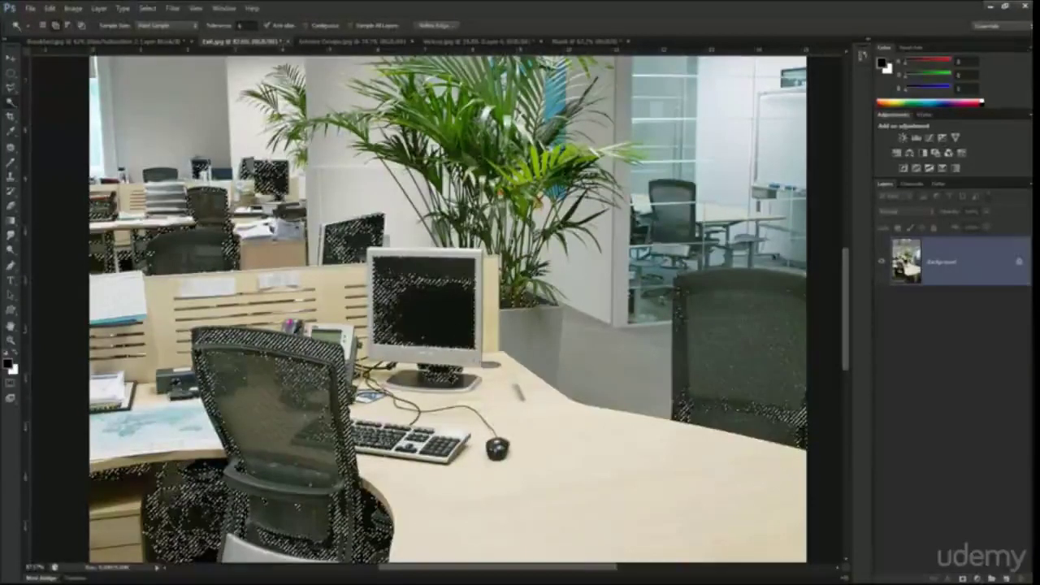
scroll(446, 309, "down", 2)
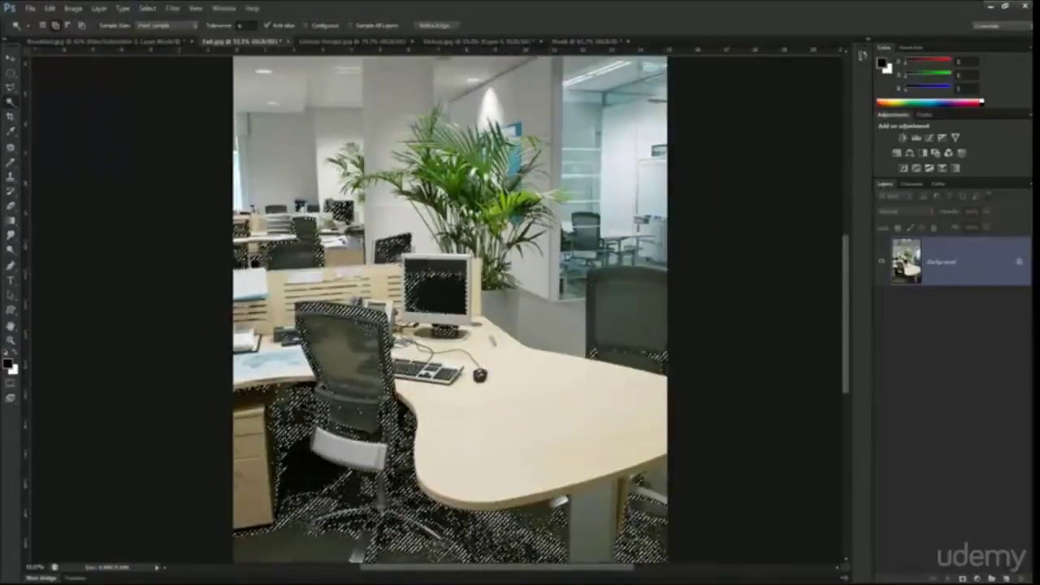
key("ctrl+d")
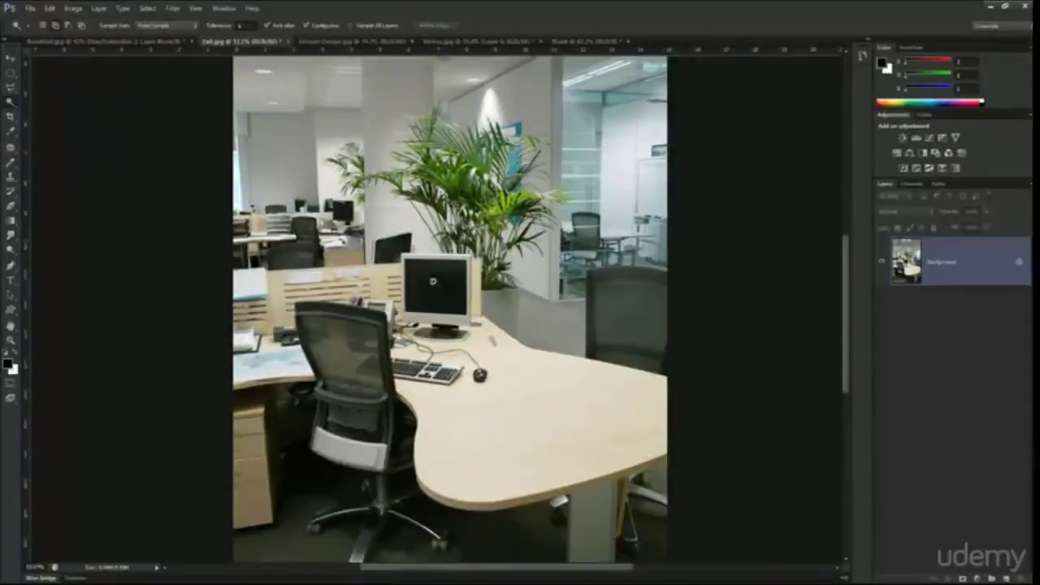
Step: Set the Magic Wand's tolerance to 50 with Contiguous on and select only the desk monitor's black screen
scroll(433, 281, "up", 3)
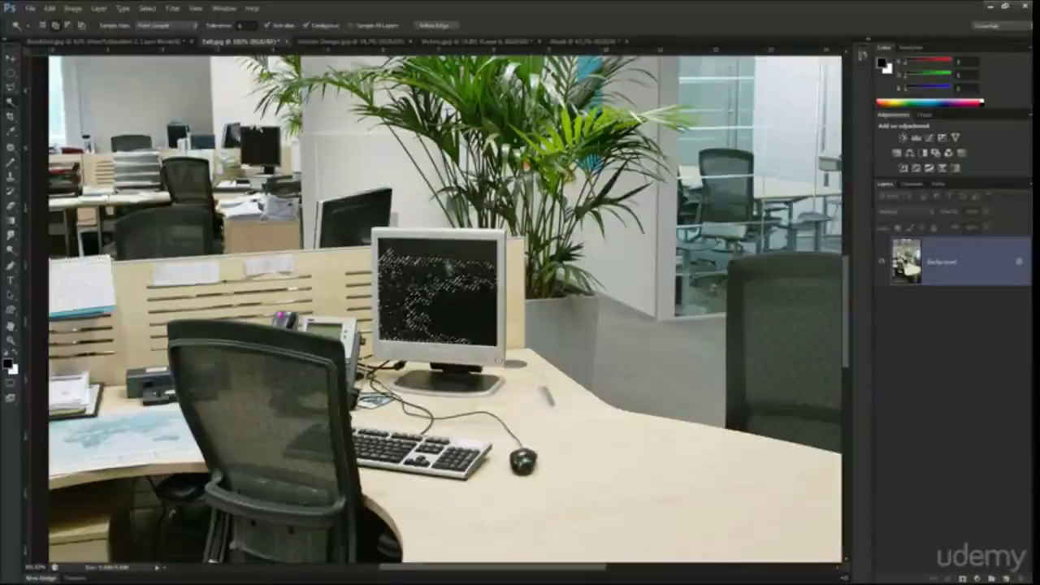
left_click(226, 25)
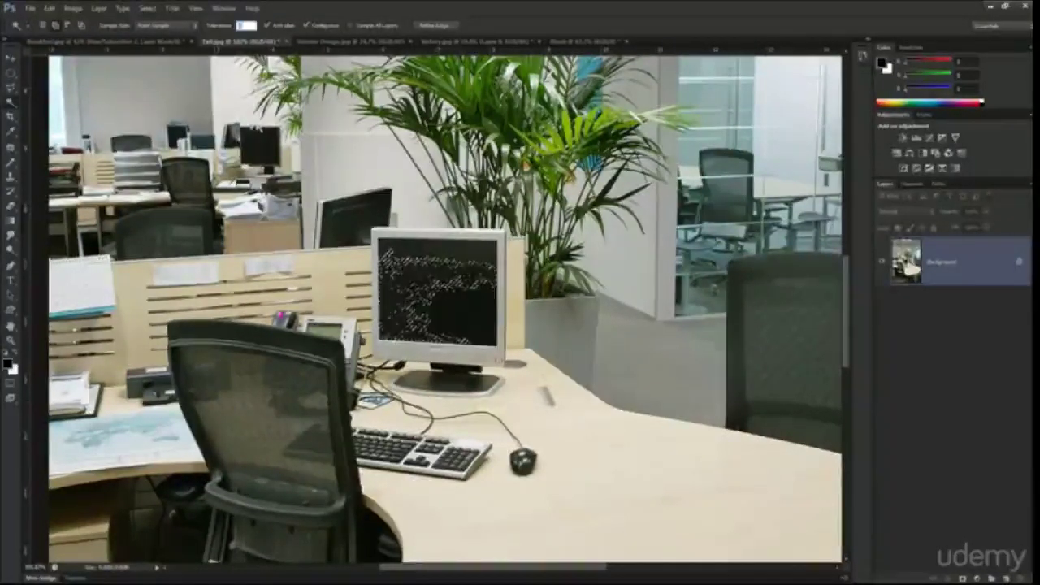
type("50")
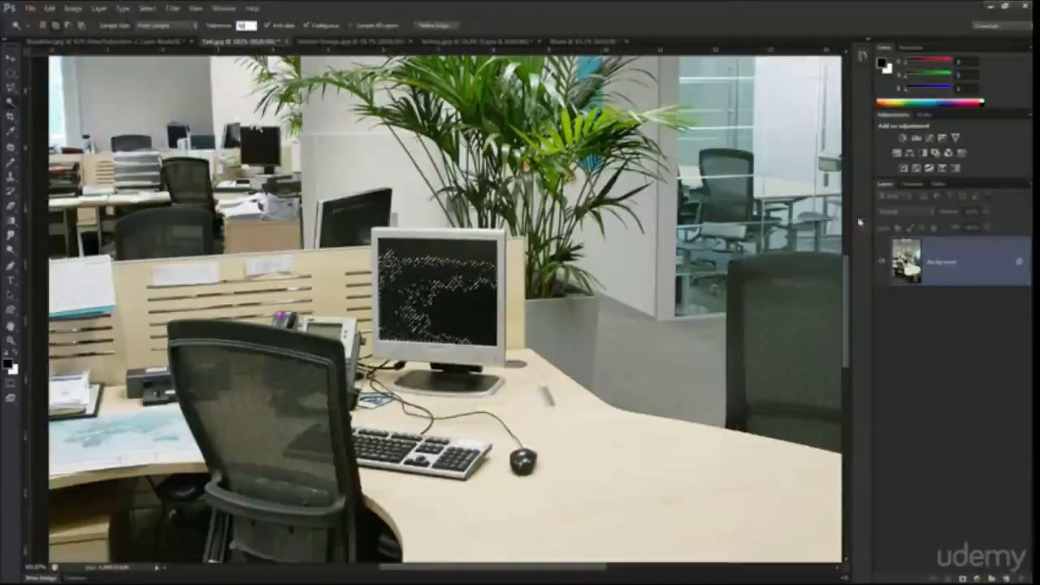
left_click(323, 246)
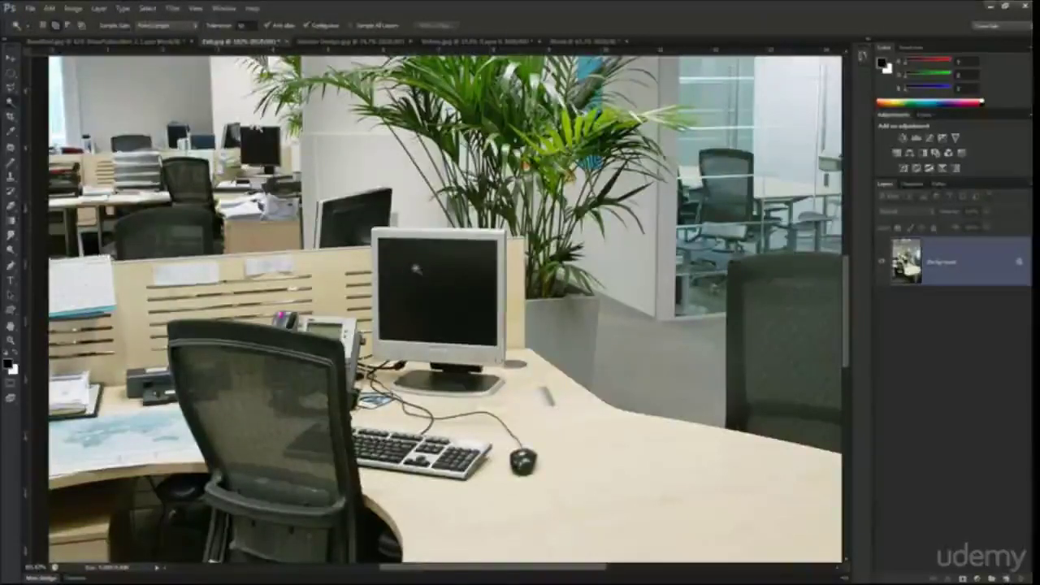
left_click(416, 274)
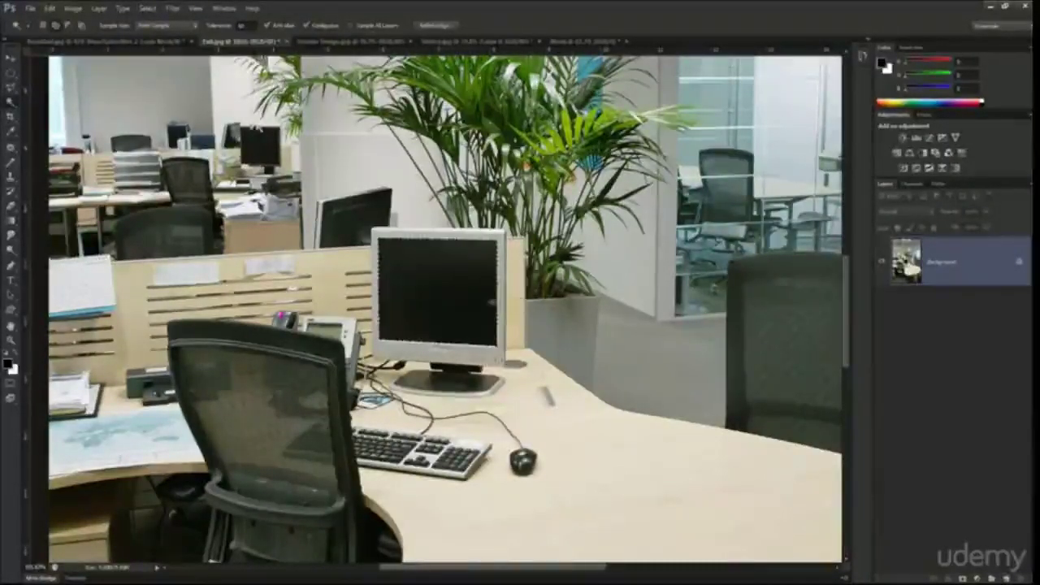
left_click_drag(462, 268, 492, 264)
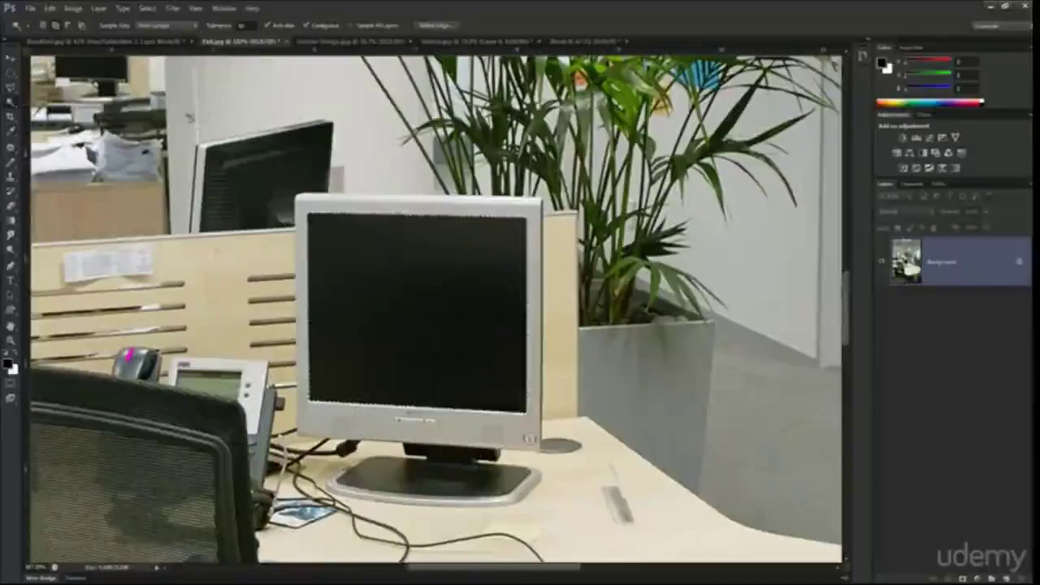
left_click(11, 84)
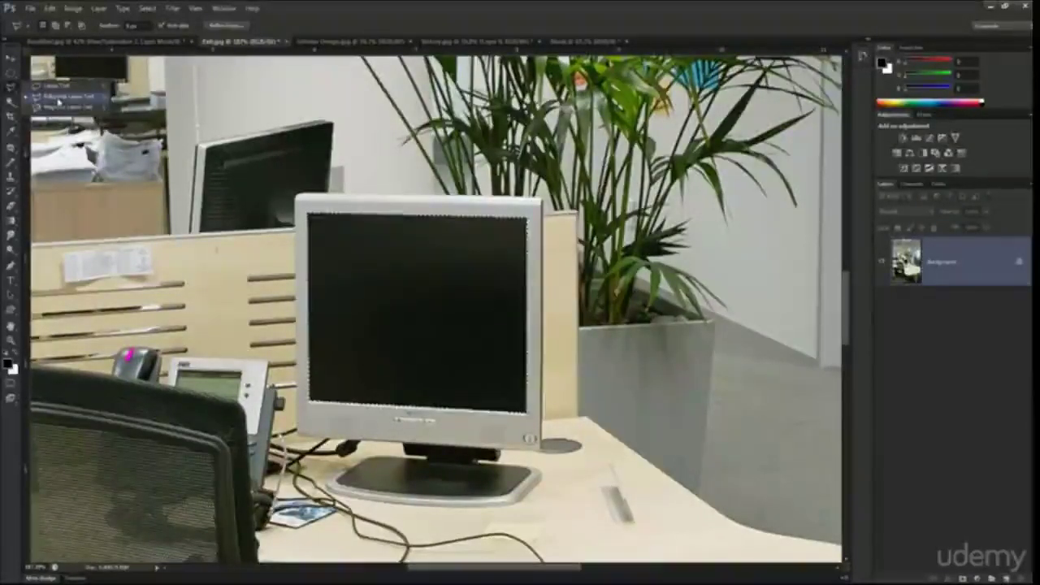
left_click(59, 97)
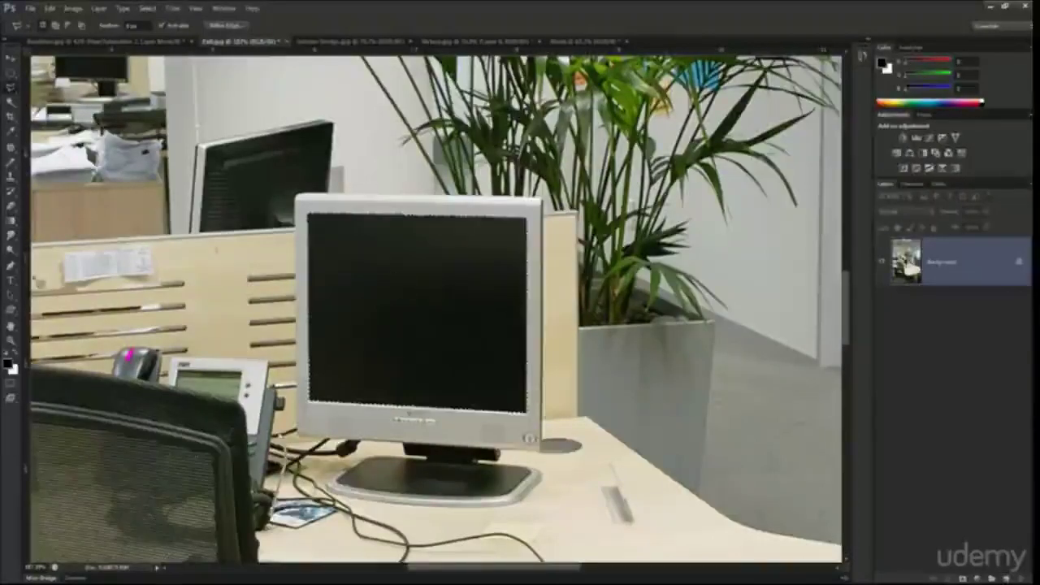
left_click(11, 101)
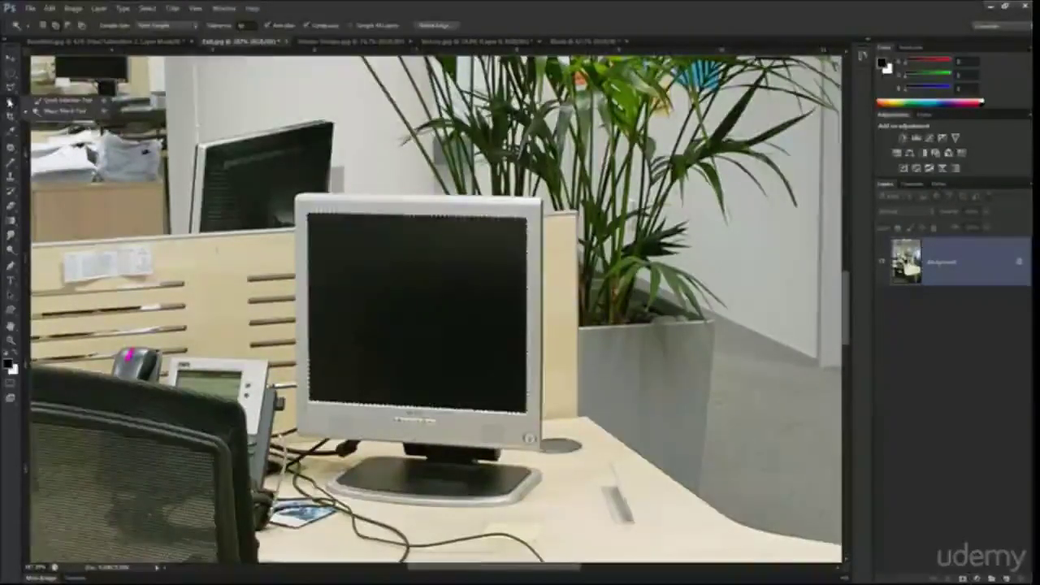
left_click(55, 119)
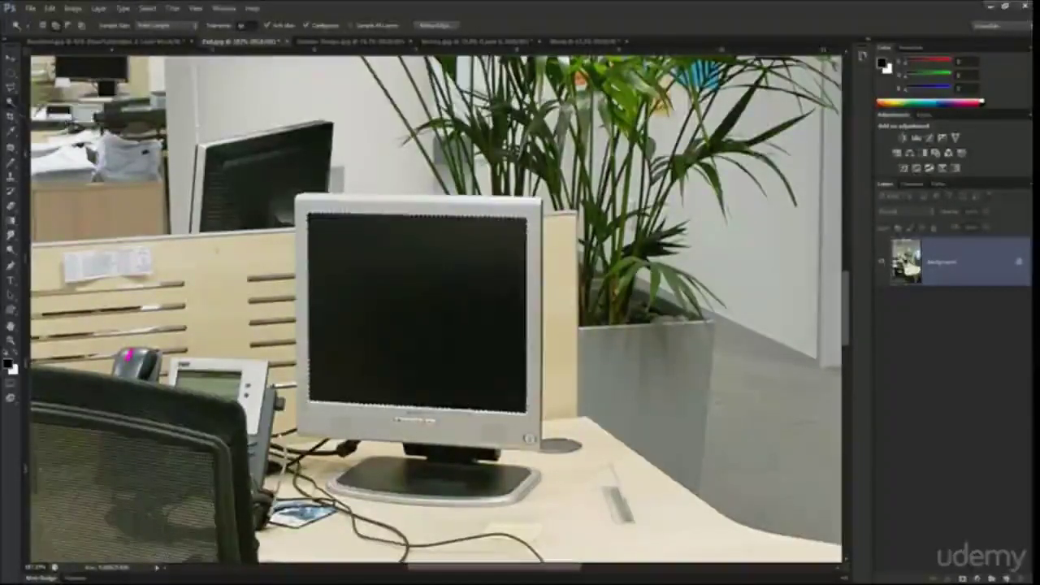
scroll(301, 213, "down", 4)
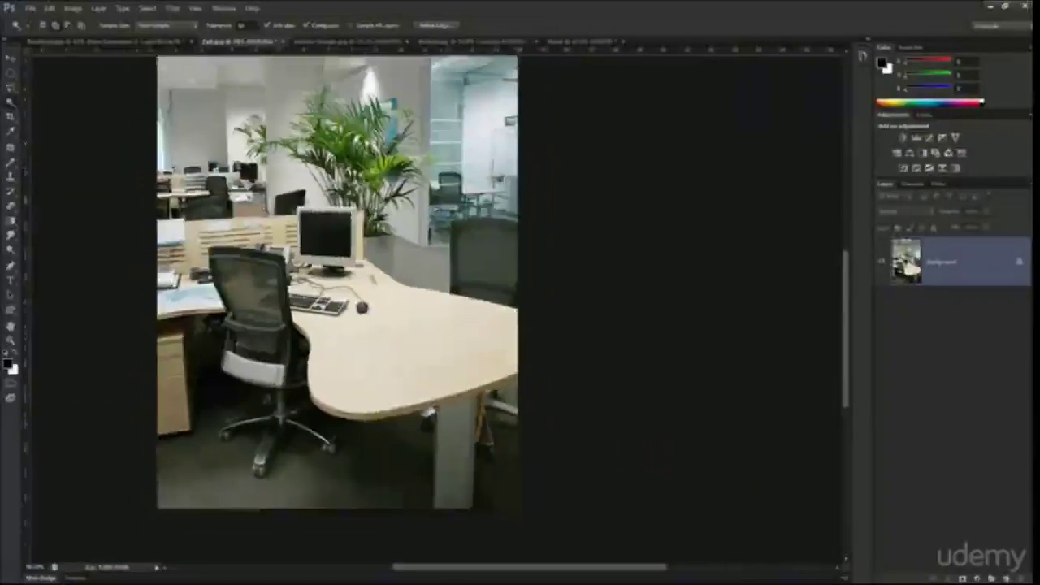
scroll(298, 213, "down", 2)
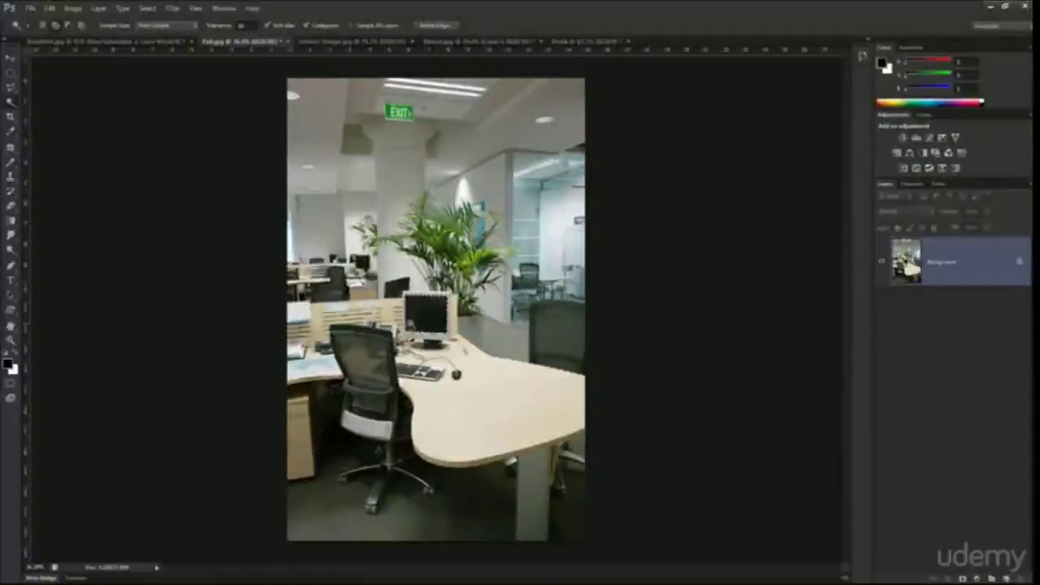
scroll(445, 325, "up", 3)
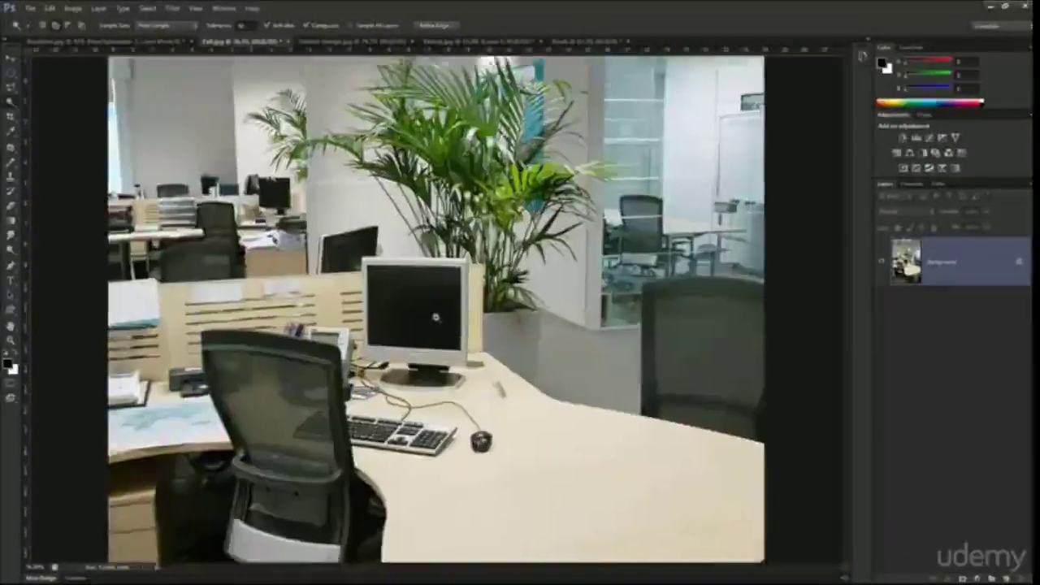
scroll(510, 305, "up", 3)
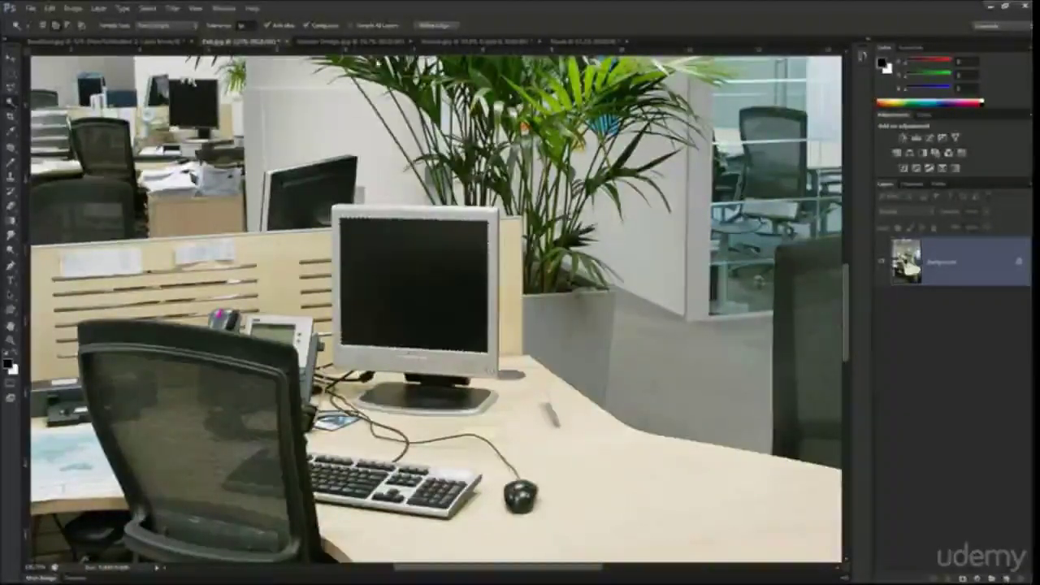
Step: Bring up Victory.jpg and move its picture into Exit.jpg as a new layer with the Move tool
left_click(487, 41)
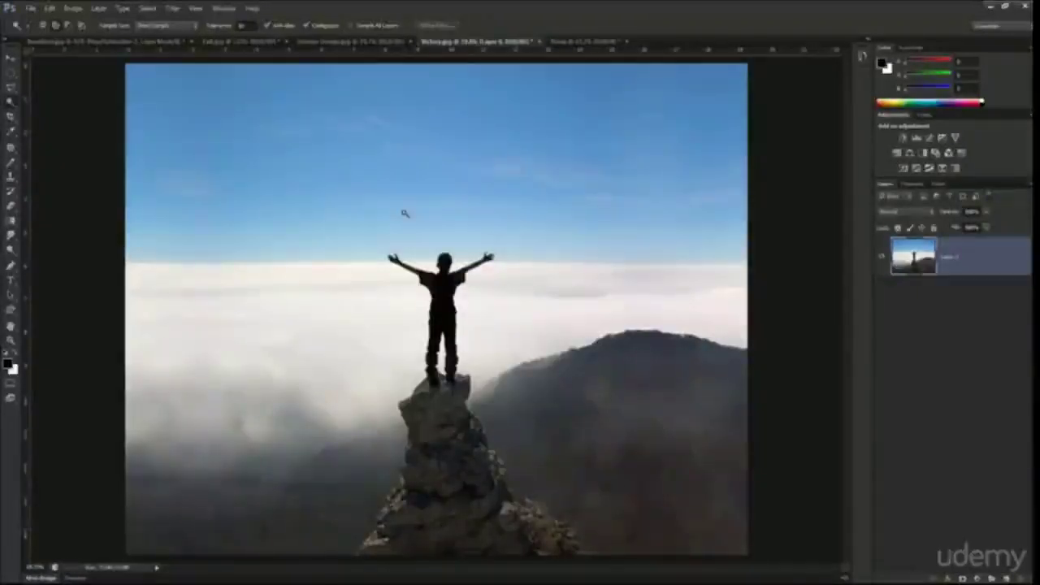
key("v")
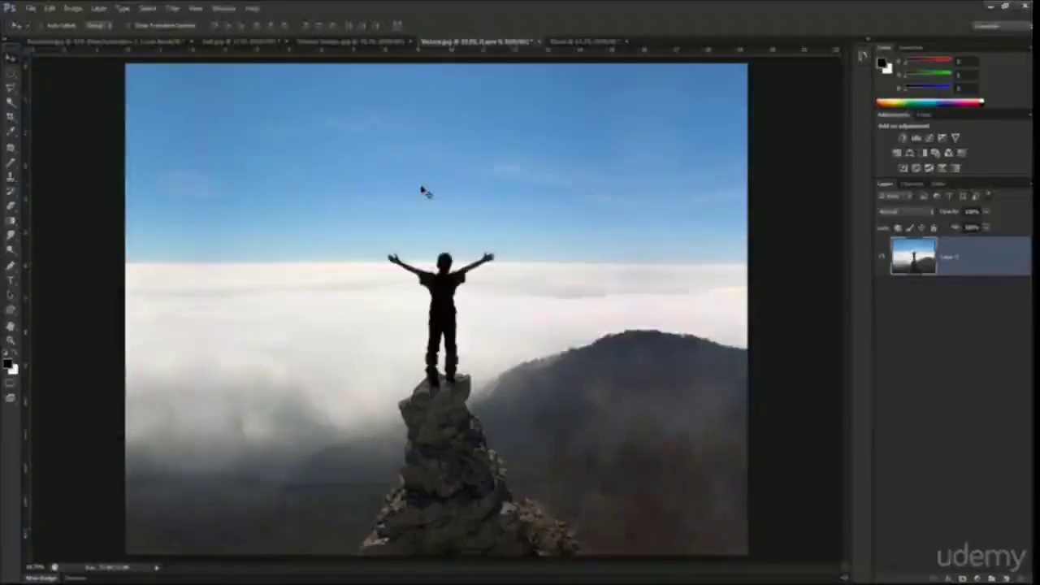
left_click_drag(459, 206, 383, 248)
key("ctrl+minus")
key("ctrl+minus")
key("ctrl+minus")
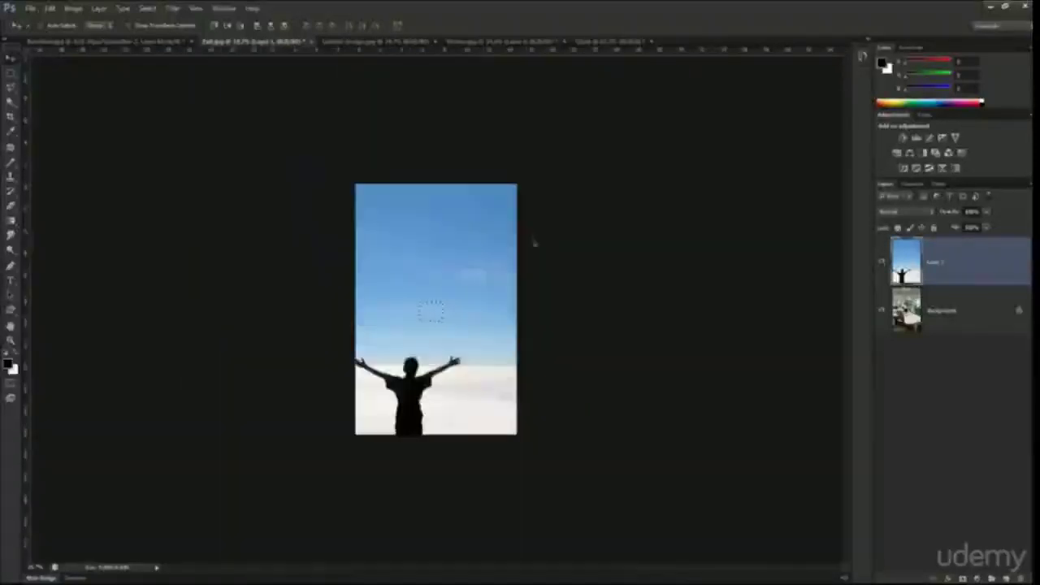
Step: Scale the Victory picture's layer down with Free Transform until it is only slightly larger than the desk monitor
key("ctrl+t")
key("ctrl+minus")
key("ctrl+minus")
key("Return")
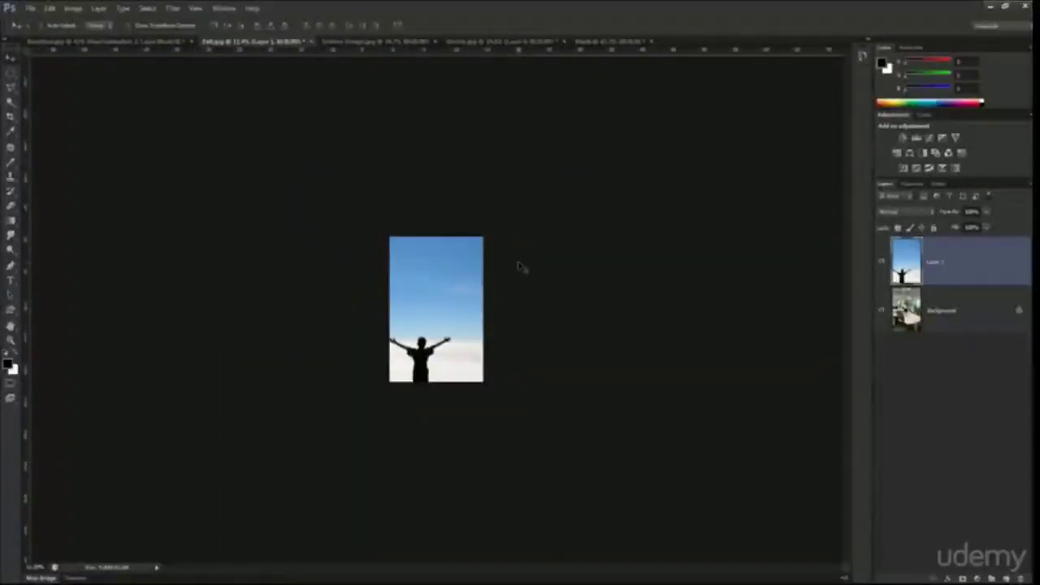
key("ctrl+t")
key("ctrl+minus")
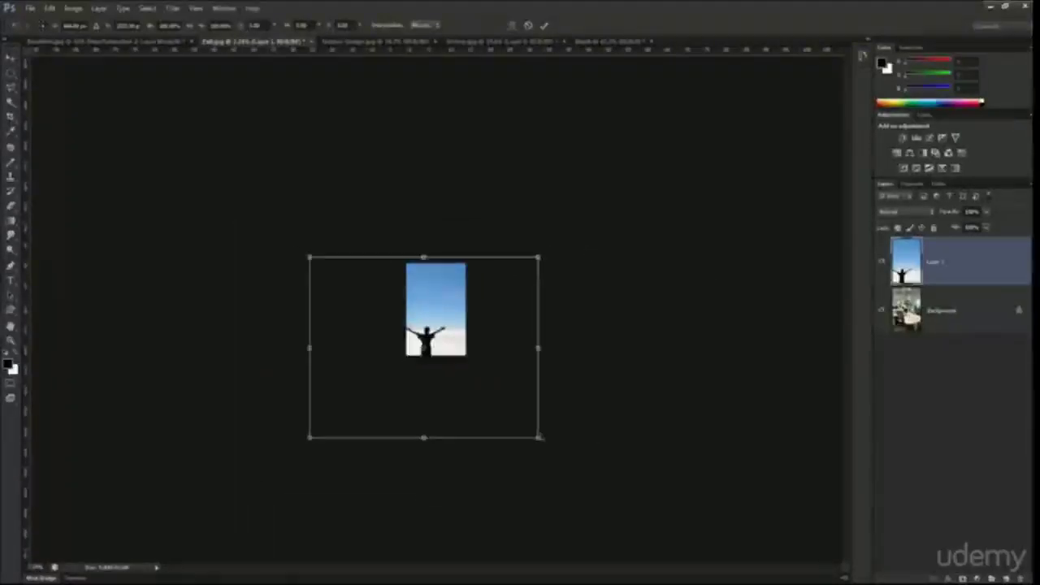
left_click_drag(540, 437, 469, 341)
key("ctrl+plus")
key("ctrl+plus")
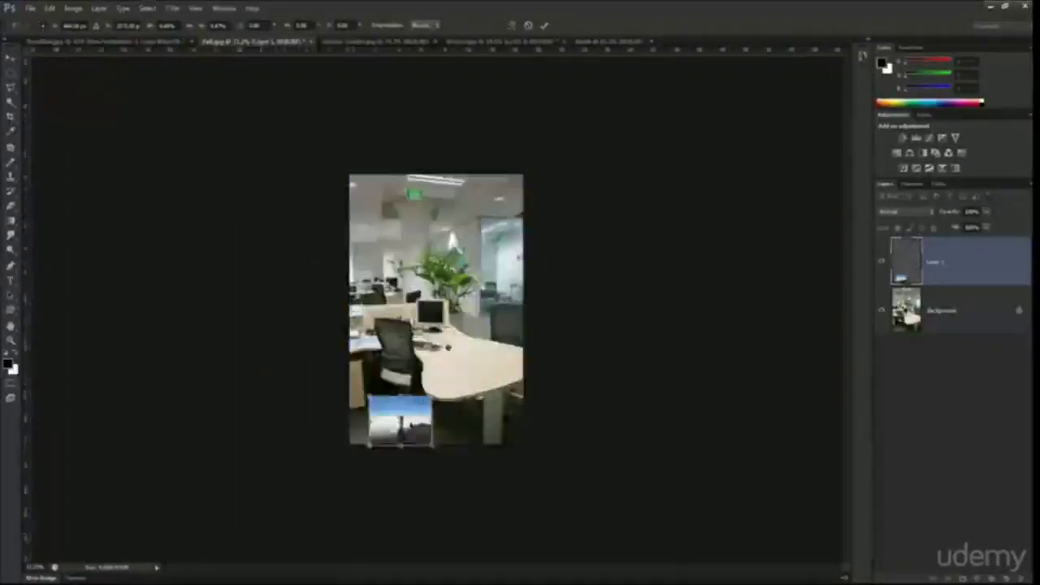
Step: Place the Victory picture over the desk monitor and shrink it to just cover the black screen
left_click_drag(420, 427, 460, 316)
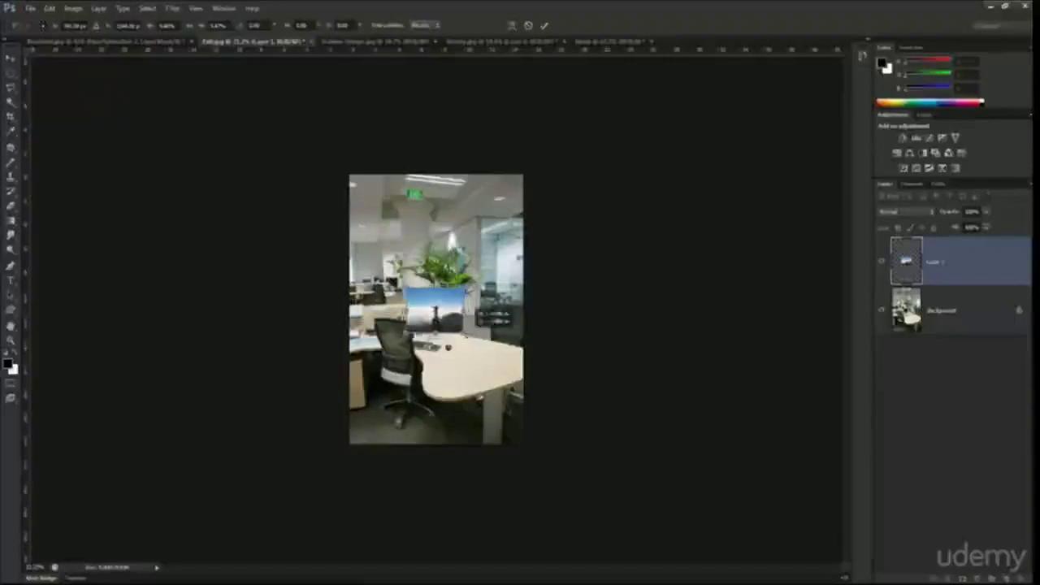
key("ctrl+plus")
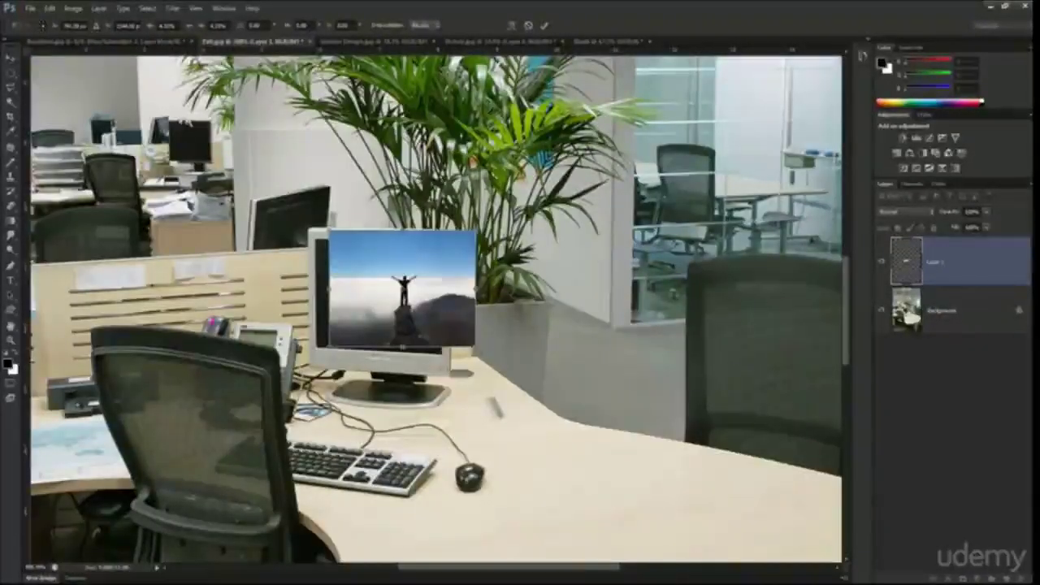
left_click_drag(475, 347, 435, 322)
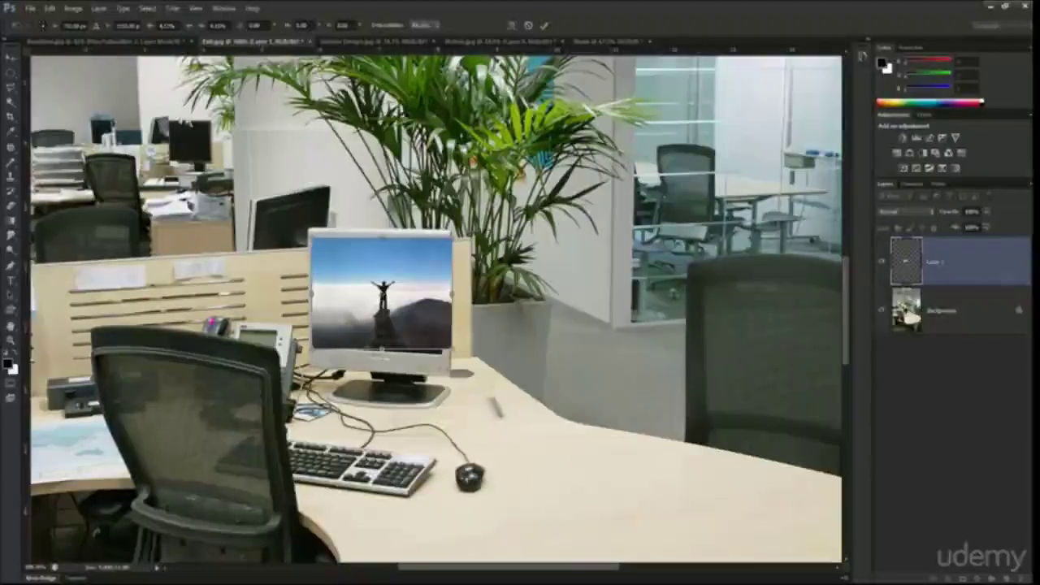
left_click_drag(488, 236, 491, 241)
key("Return")
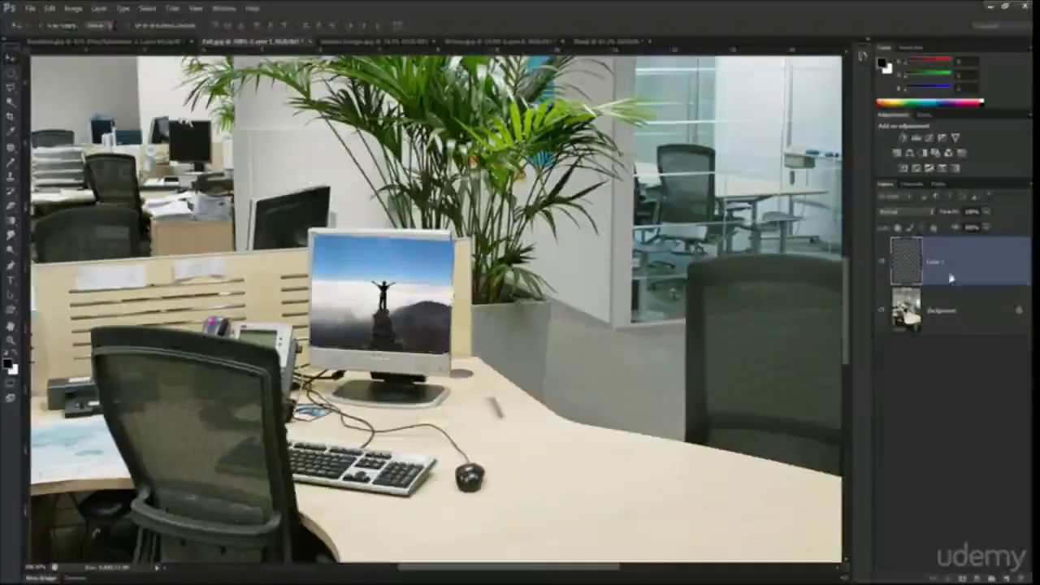
Step: Hide the Victory picture's layer and try to select the monitor's screen with the Magic Wand
left_click(882, 261)
key("w")
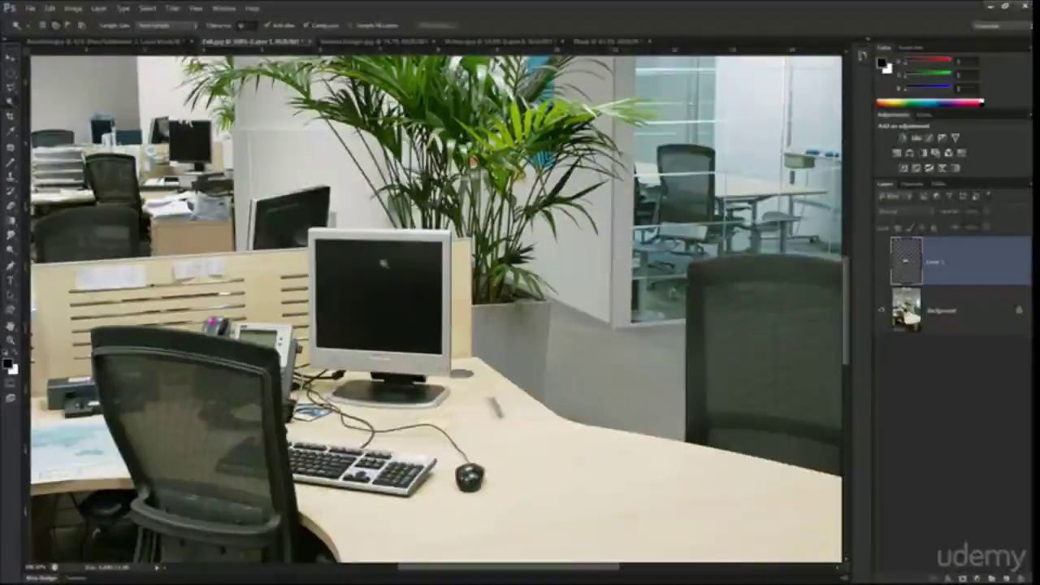
left_click(408, 325)
key("ctrl+d")
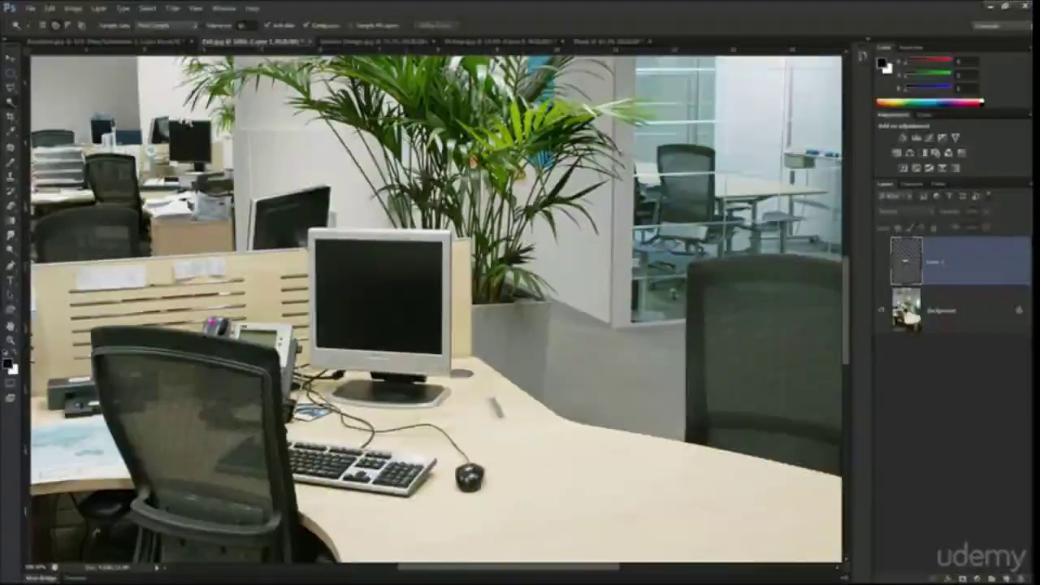
Step: Unlock the office photo's layer and mask out its monitor screen using a Magic Wand selection
left_click(958, 309)
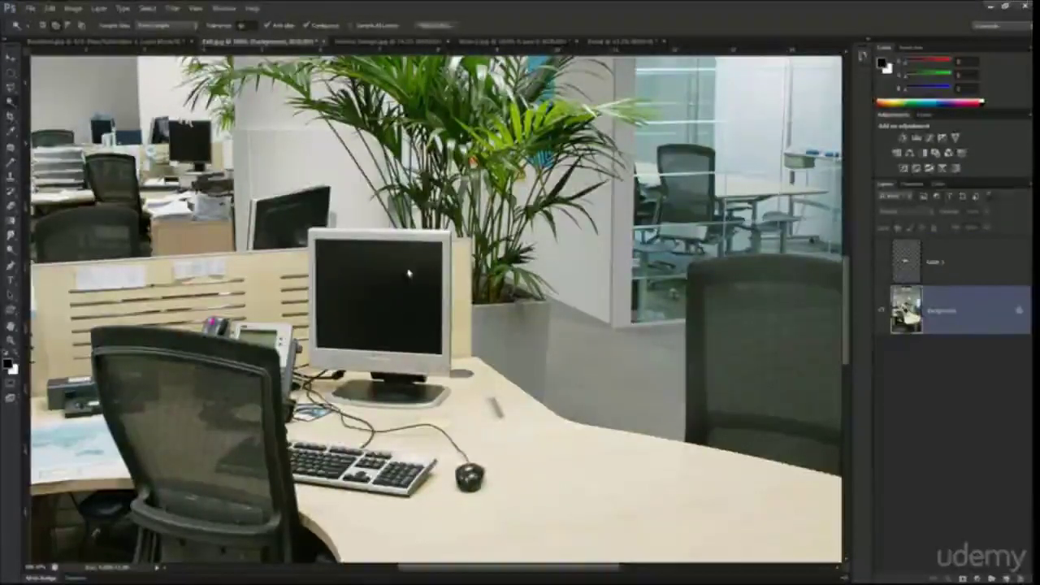
left_click(407, 326)
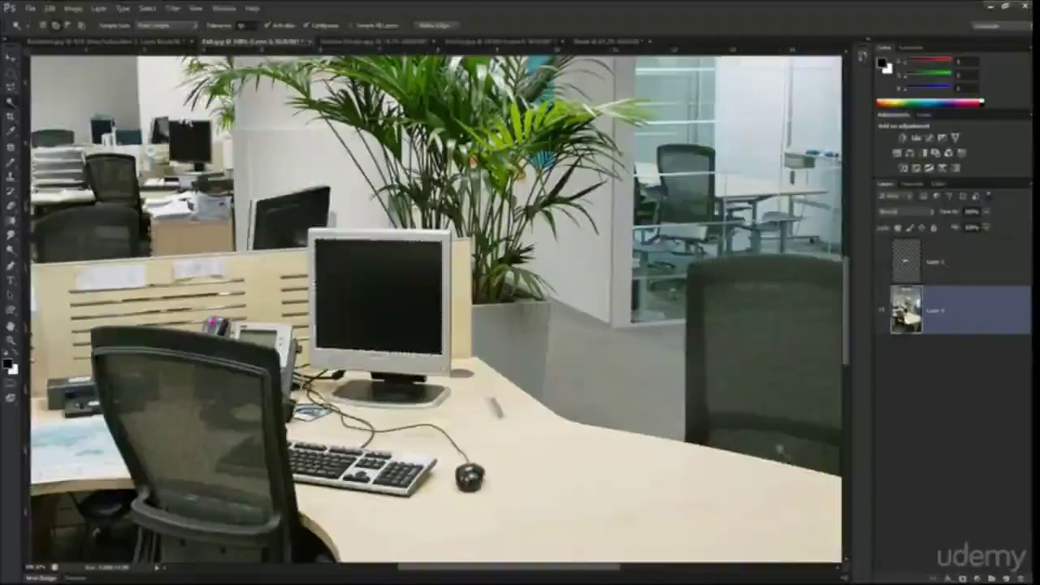
left_click(952, 578)
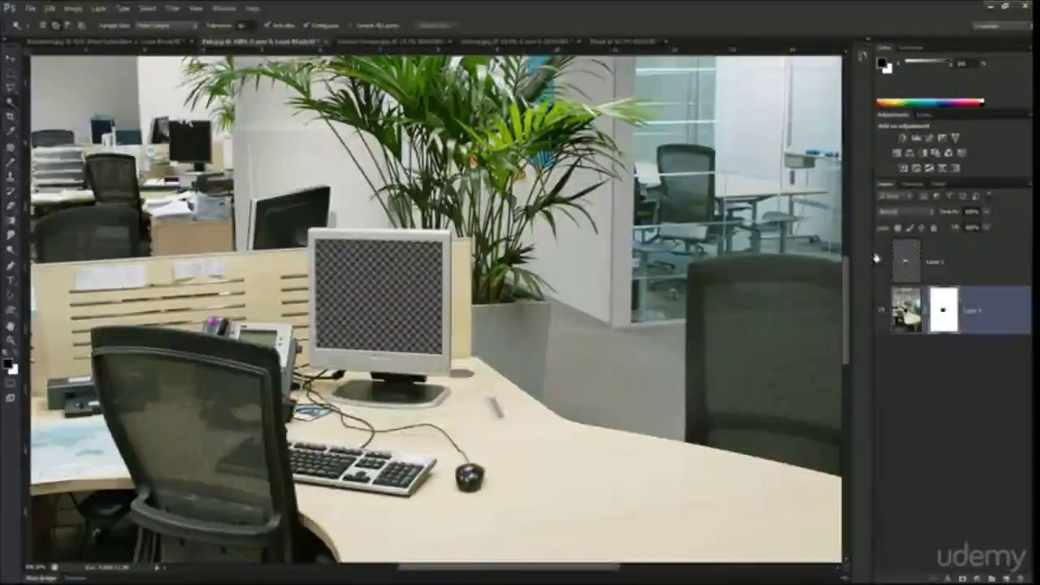
Step: Make the Victory picture's layer visible and active again, and shift the picture slightly left over the monitor's screen
key("v")
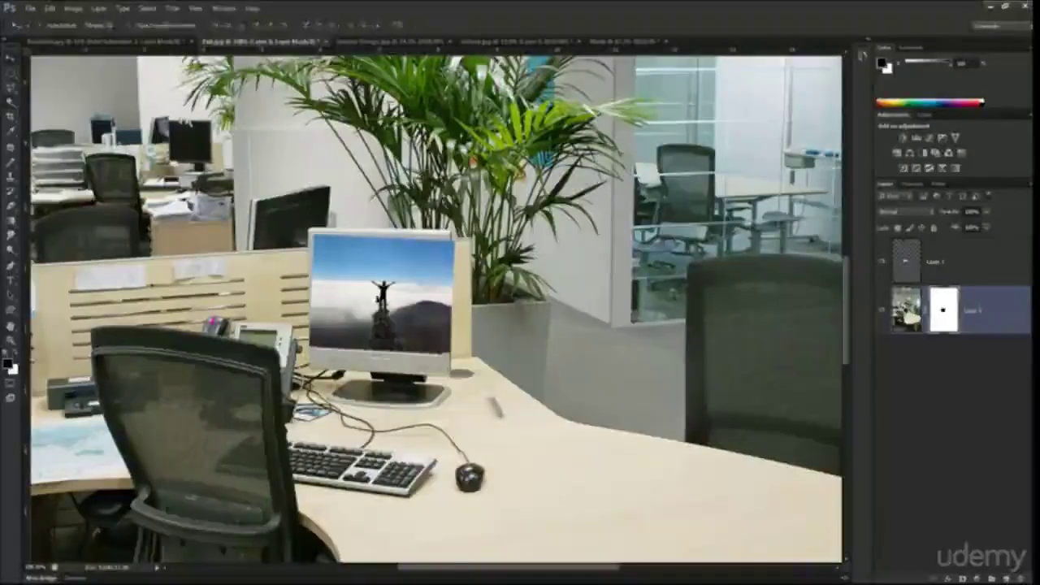
left_click_drag(379, 302, 374, 302)
key("ctrl+z")
left_click(970, 262)
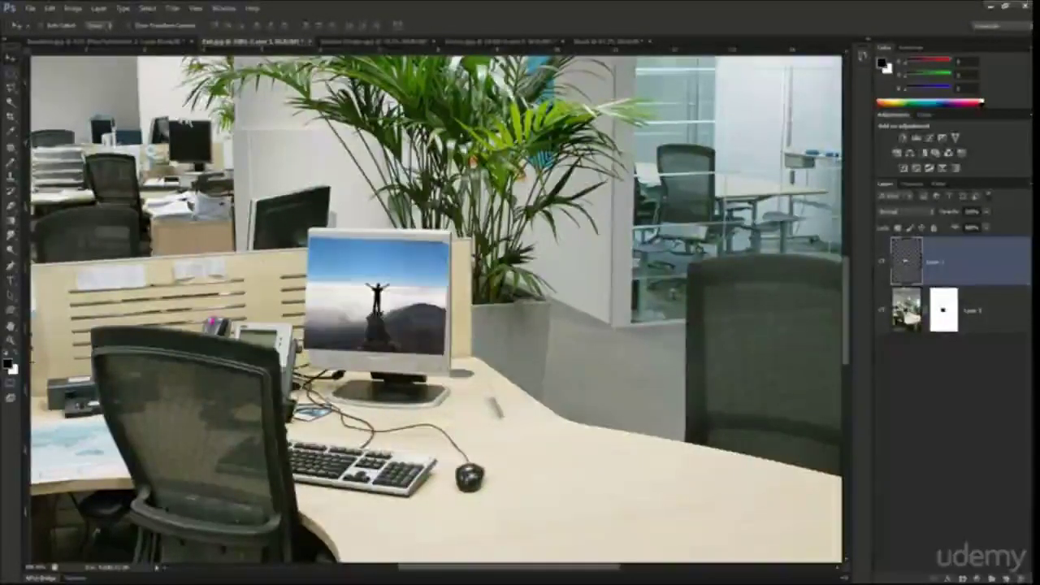
Step: Enlarge the Victory picture slightly with Free Transform so it fully covers the monitor's screen opening
key("ctrl+t")
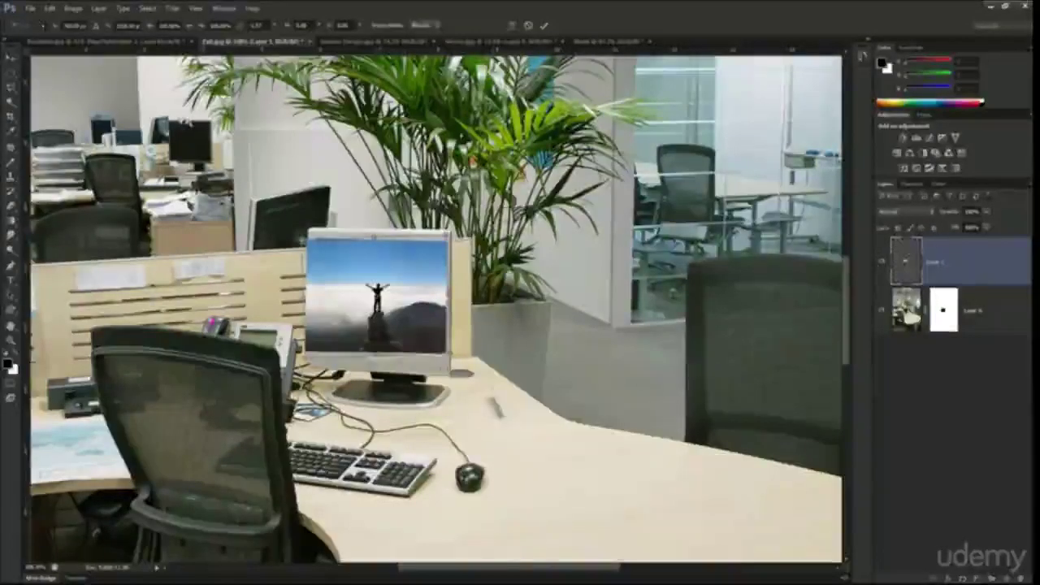
left_click_drag(451, 354, 458, 355)
key("Return")
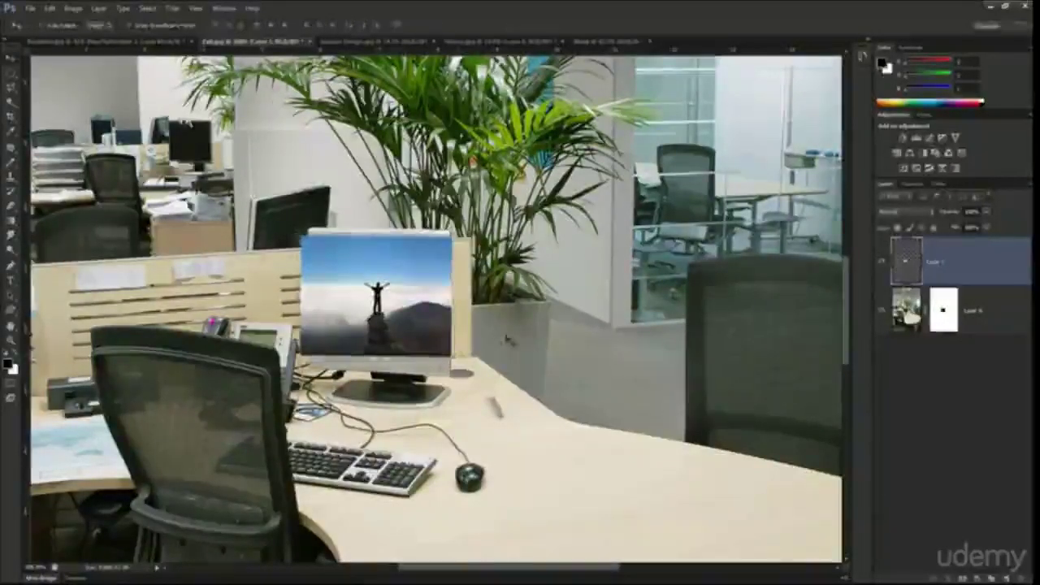
Step: Move the Victory picture's layer beneath the masked office layer and deselect all layers
left_click_drag(923, 262, 952, 406)
left_click(954, 429)
scroll(646, 364, "down", 5)
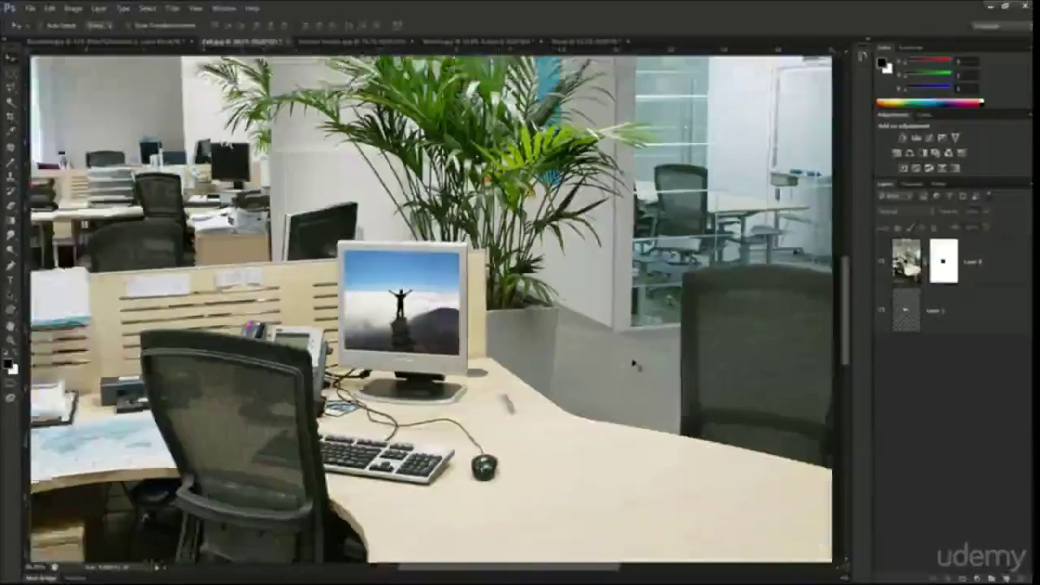
scroll(681, 348, "down", 1)
scroll(641, 350, "up", 5)
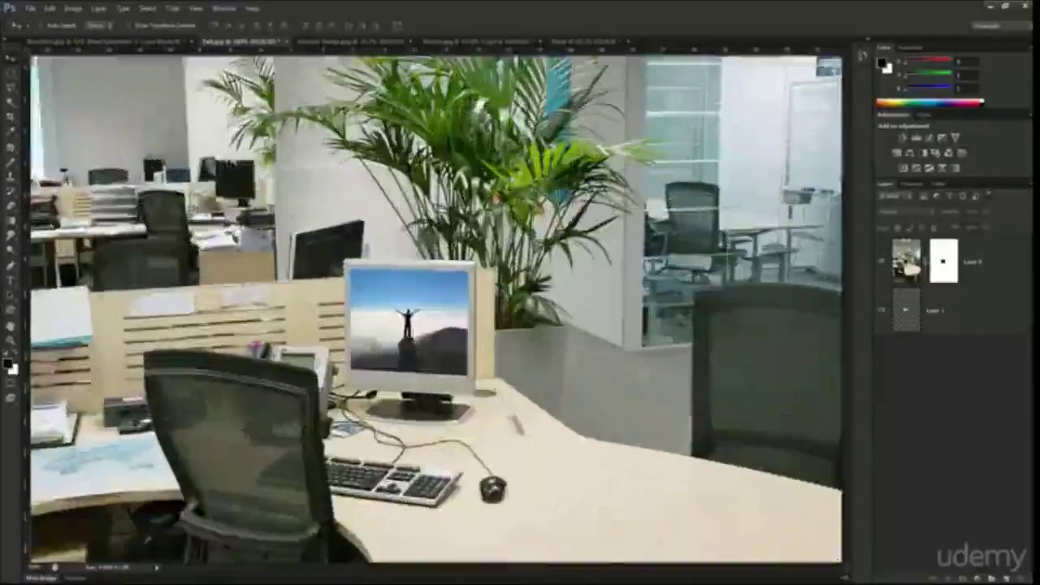